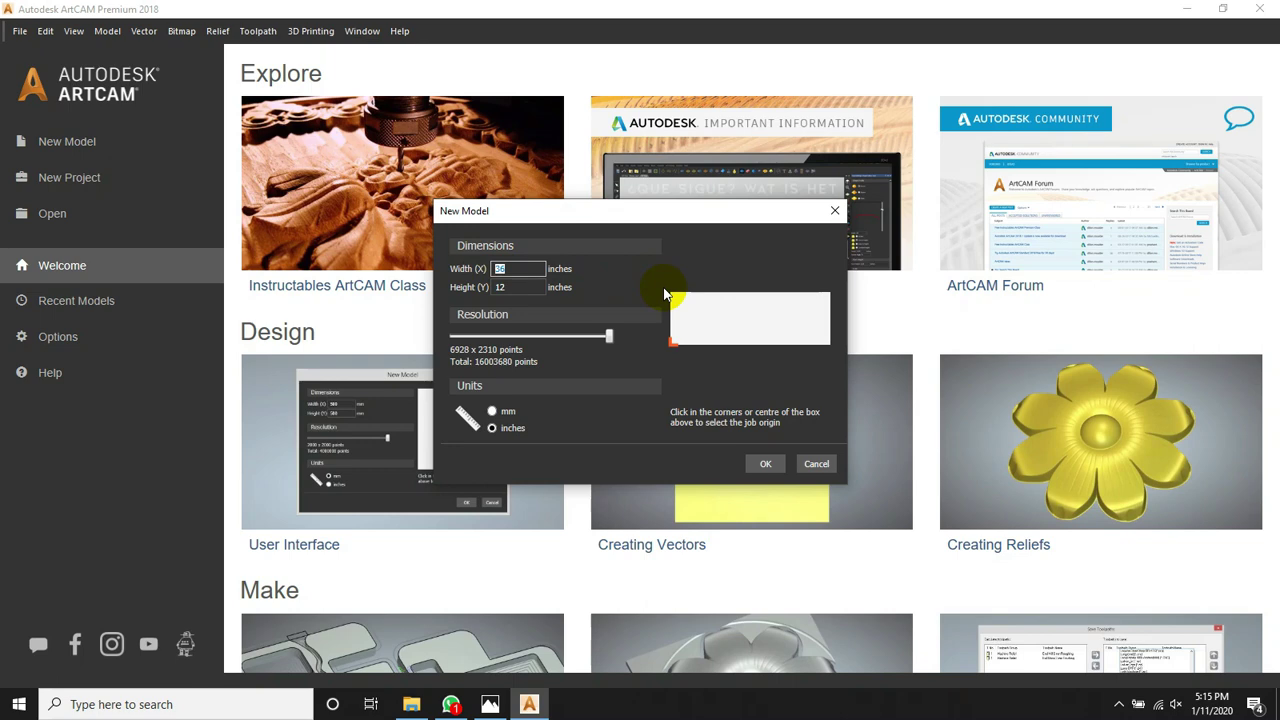
Create a new model 48 inches wide and 12 inches high
text(60)
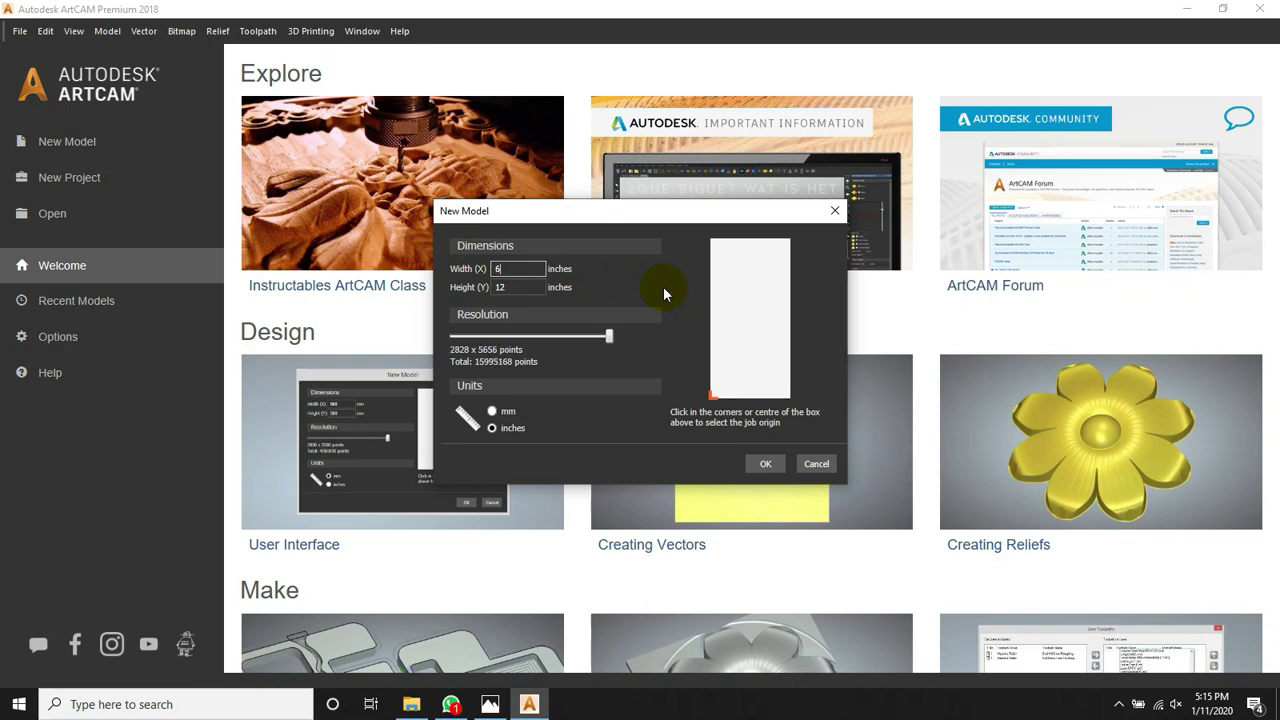
key(BackSpace)
key(BackSpace)
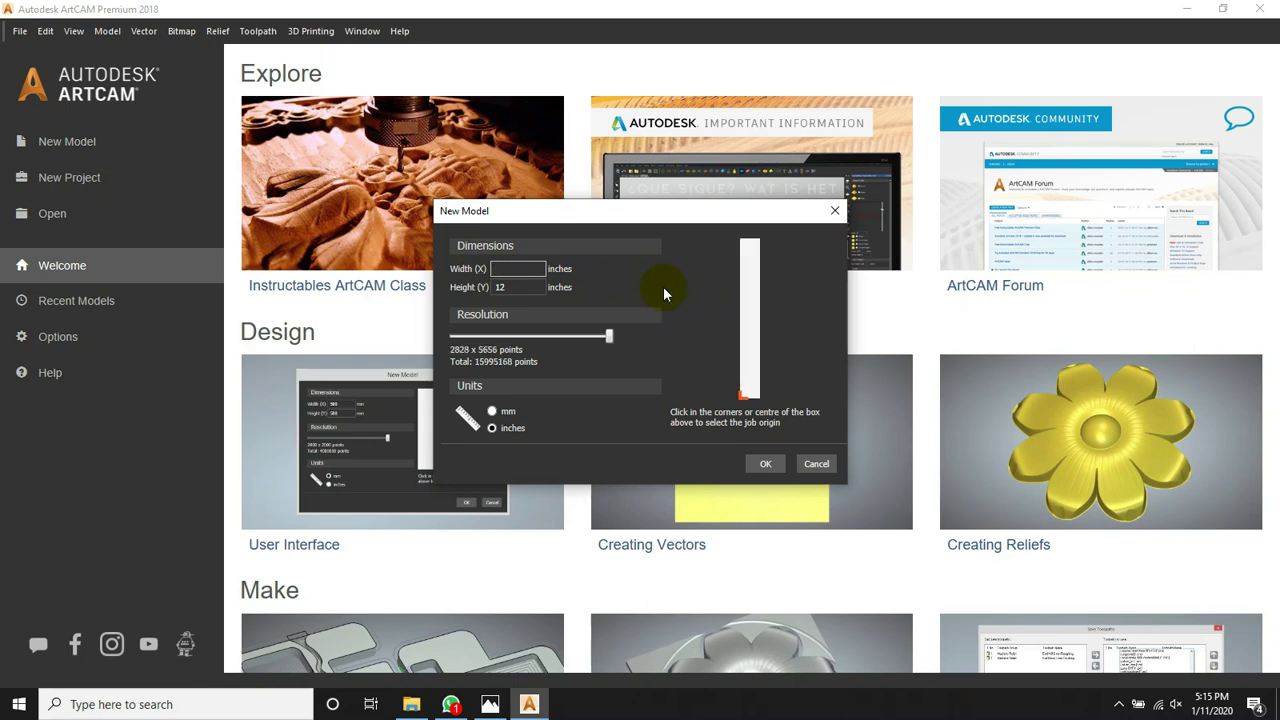
text(48)
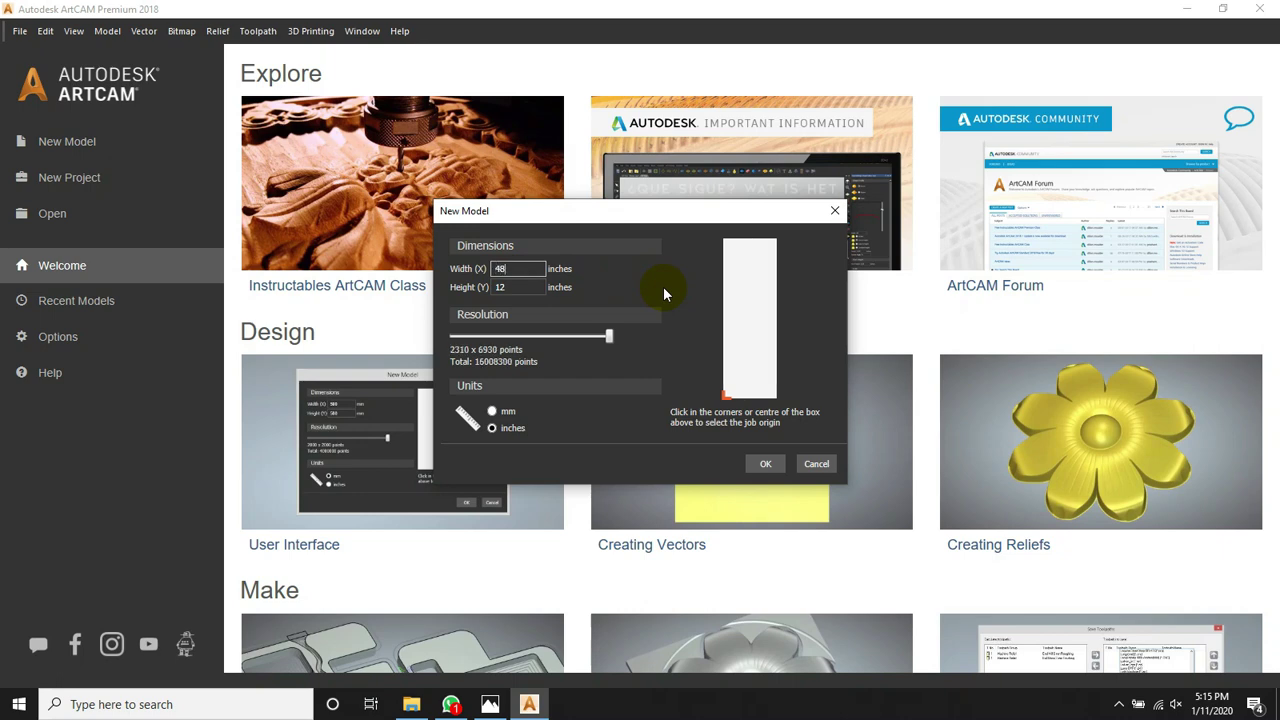
click(782, 464)
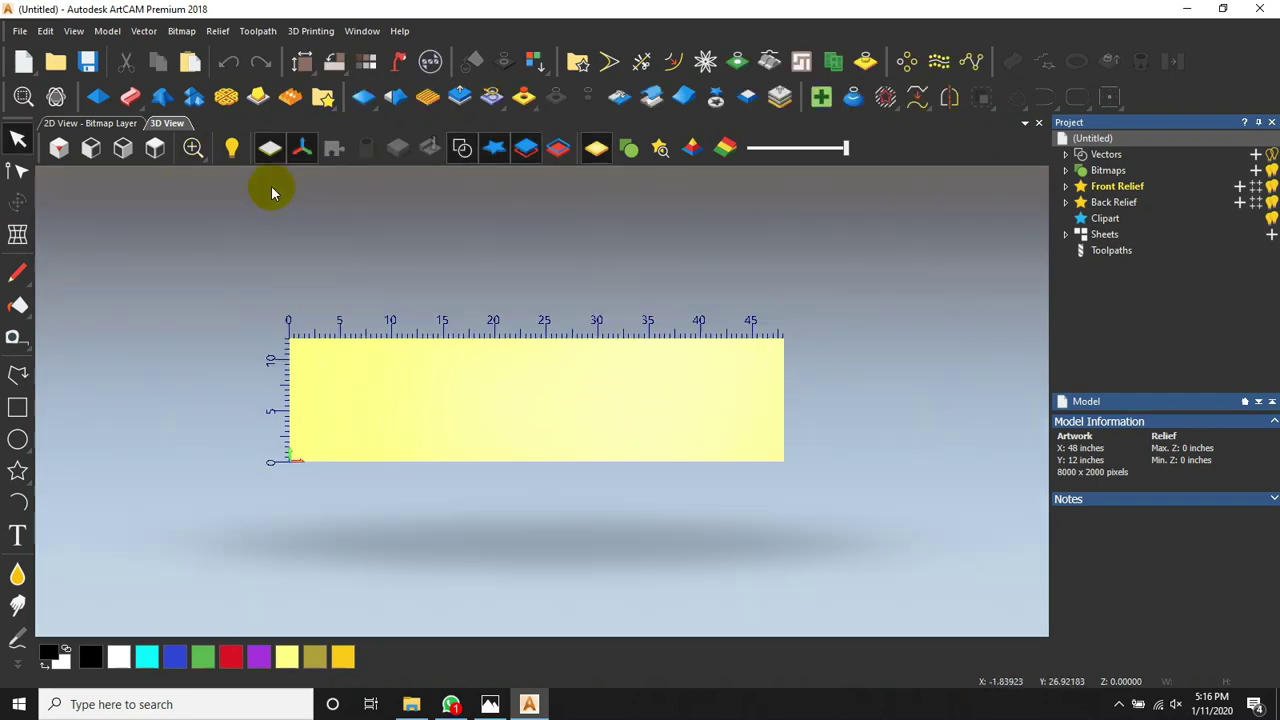
In the 2D view, create a rectangle 10 inches wide and 12 inches high at the model's right end
click(122, 126)
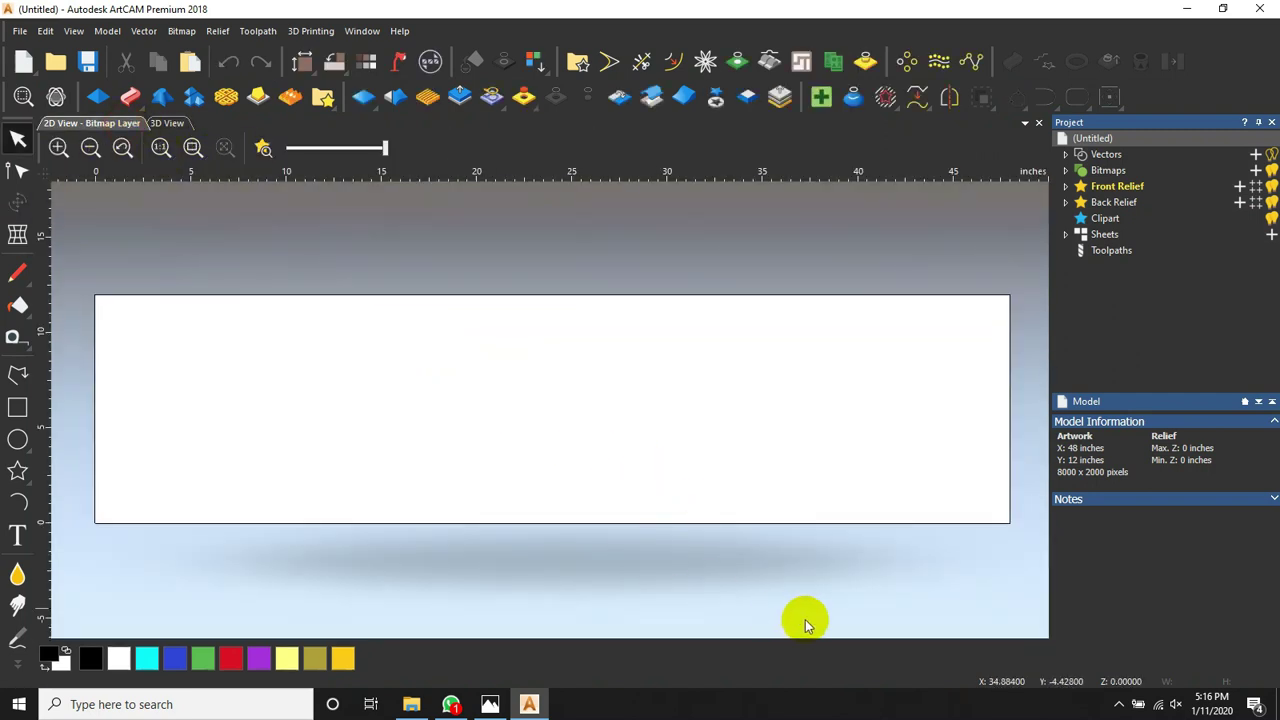
click(27, 417)
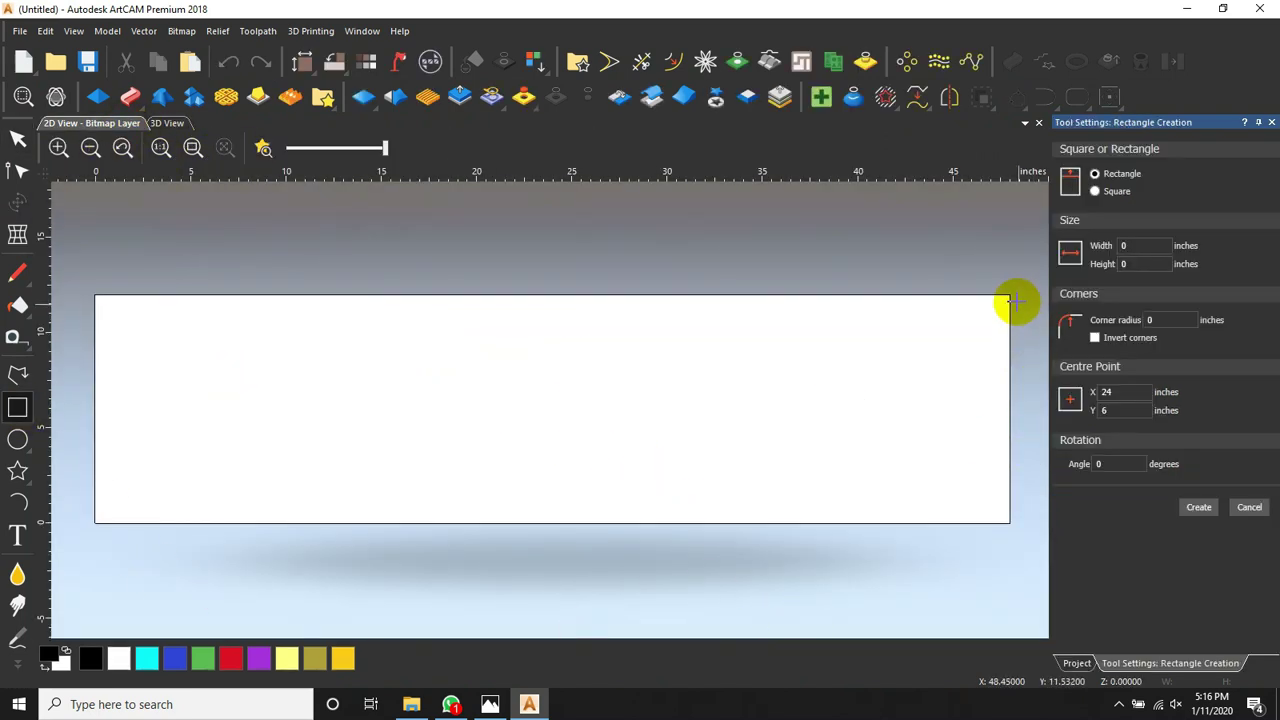
drag(1008, 300, 832, 523)
double_click(1160, 246)
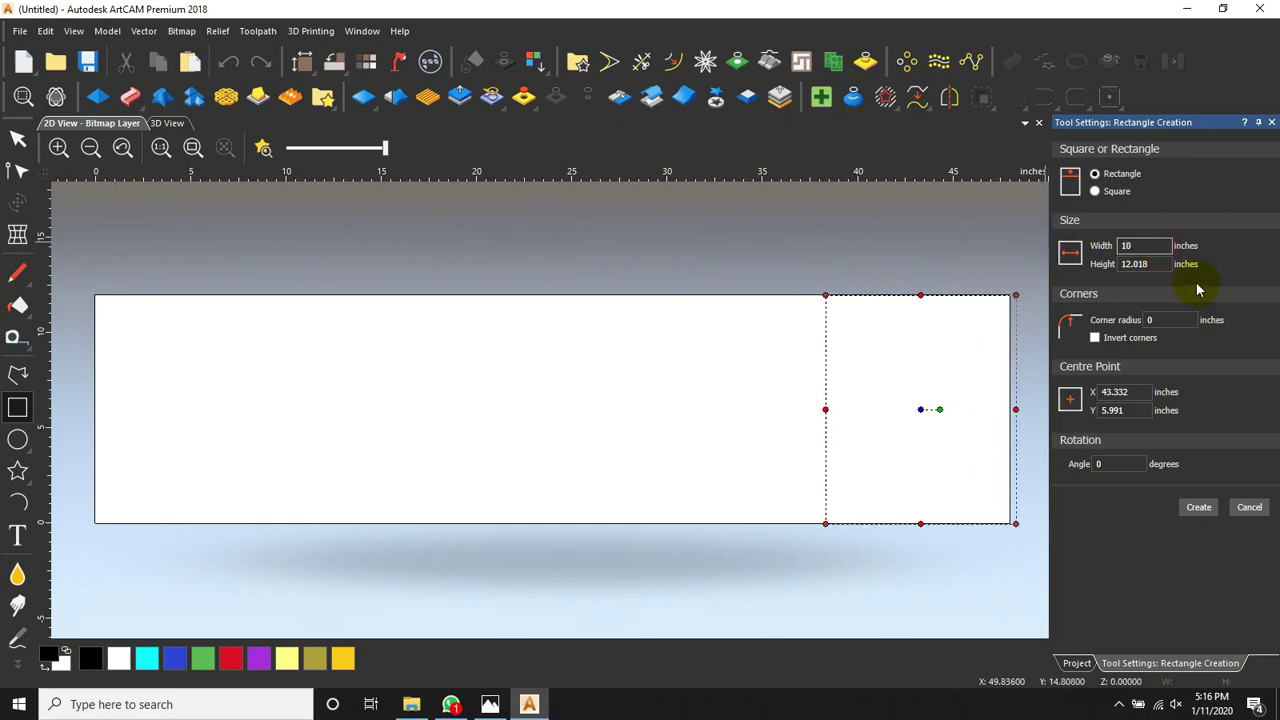
double_click(1160, 265)
text(12)
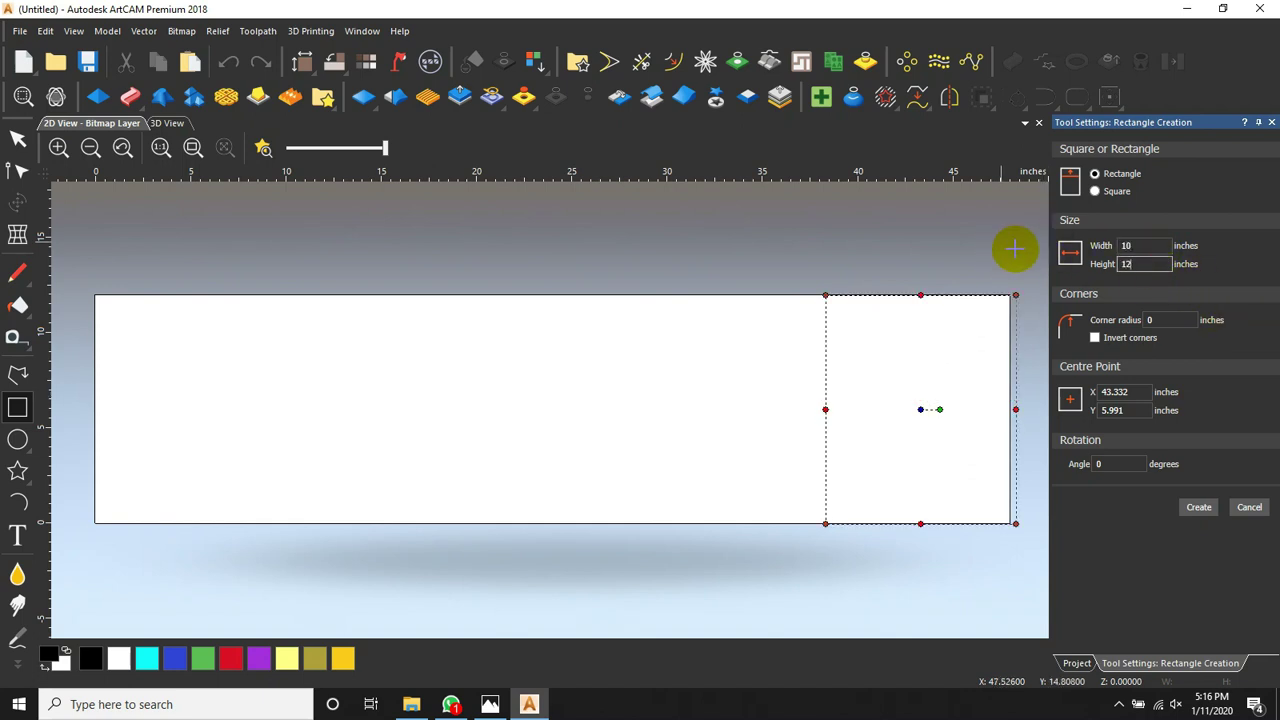
click(1198, 509)
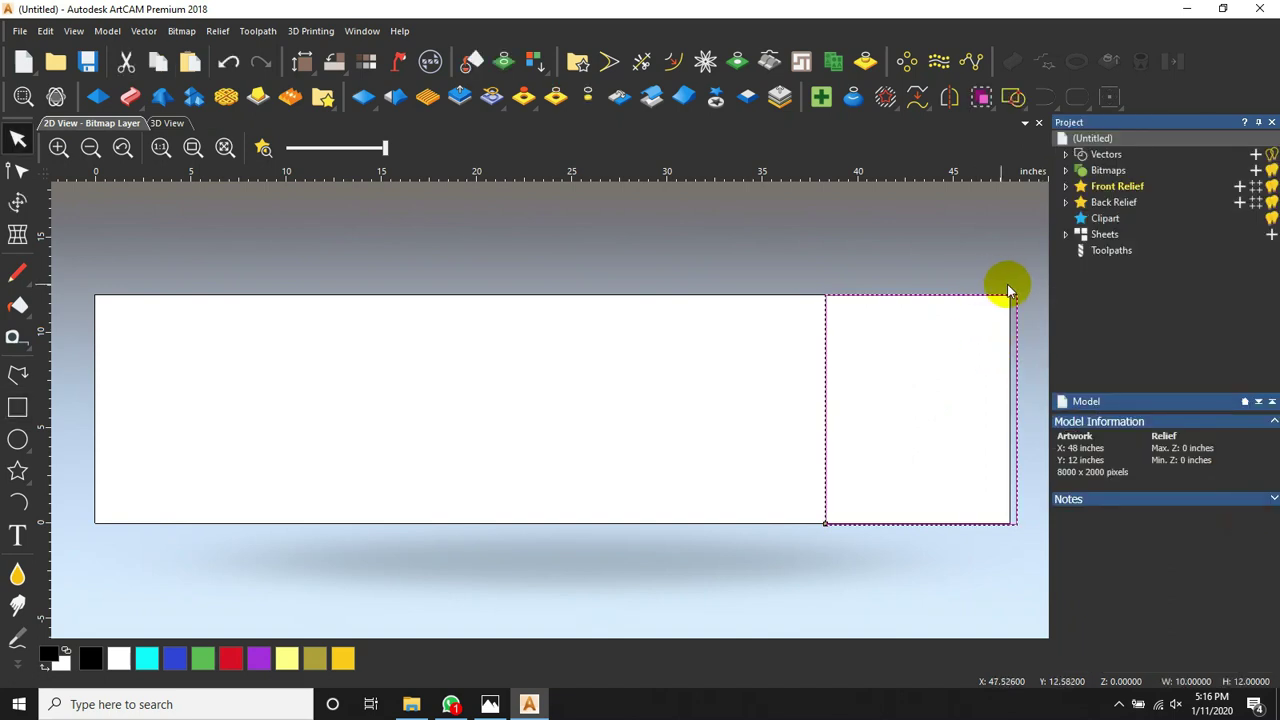
Move the rectangle so its upper right corner meets the model's upper right corner
drag(1013, 300, 1050, 302)
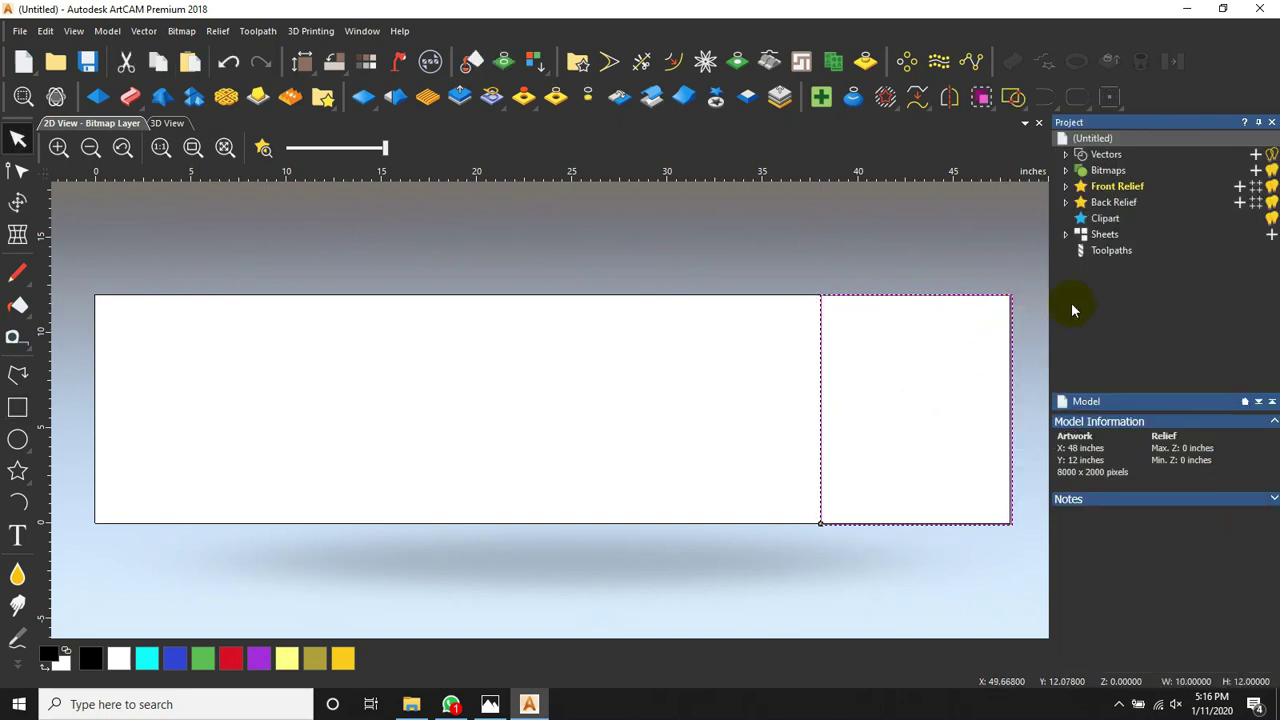
scroll(1020, 293, up, 2)
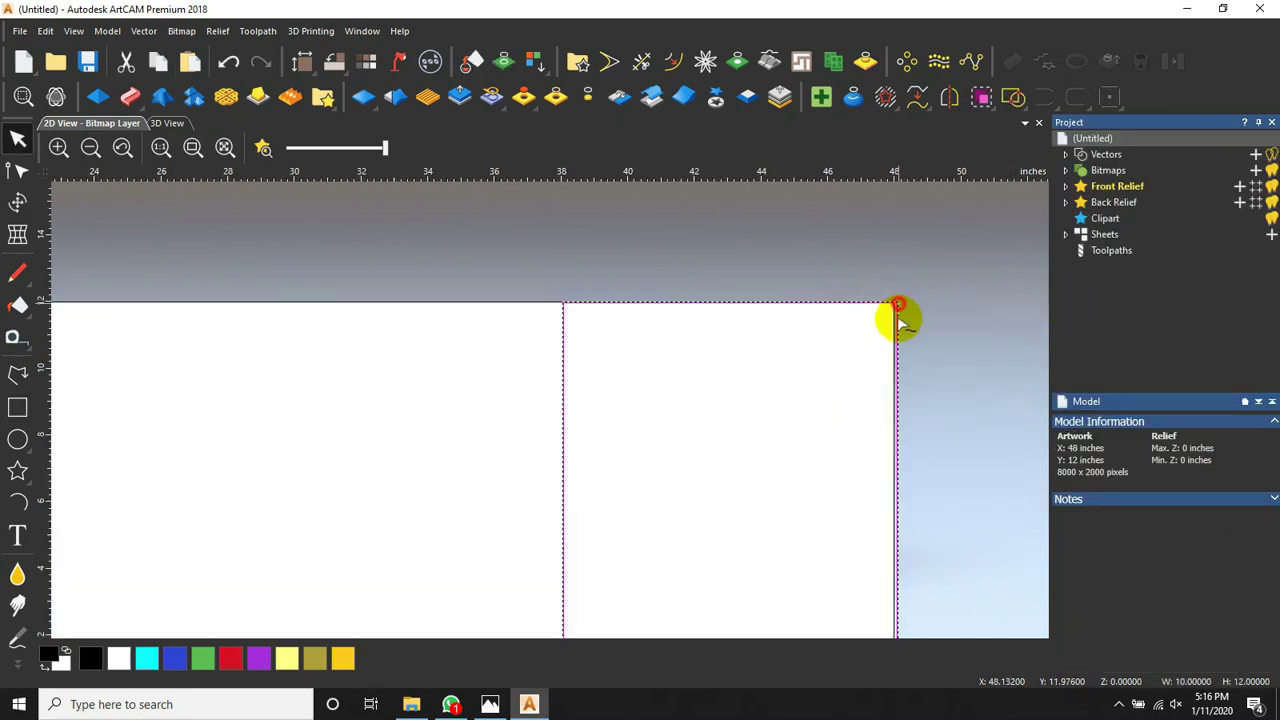
drag(897, 303, 895, 307)
scroll(957, 377, down, 3)
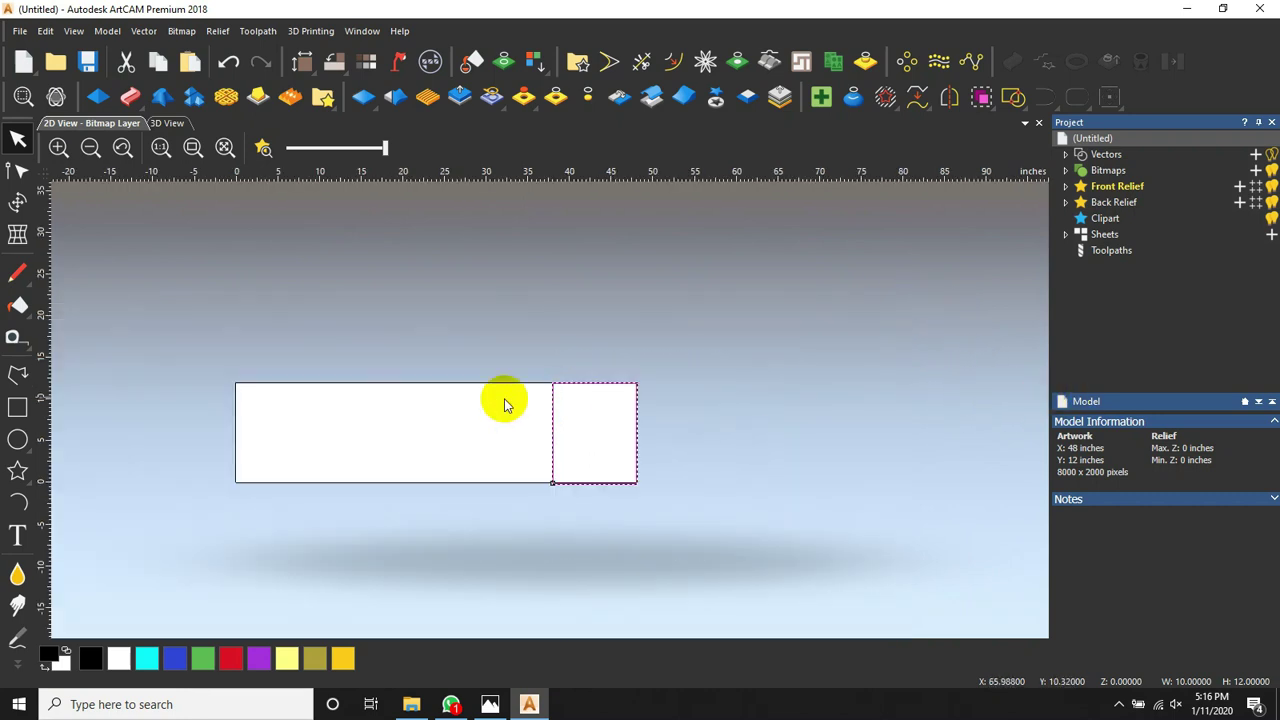
Select the rectangle and centre it in the model
scroll(567, 410, up, 3)
scroll(677, 428, down, 3)
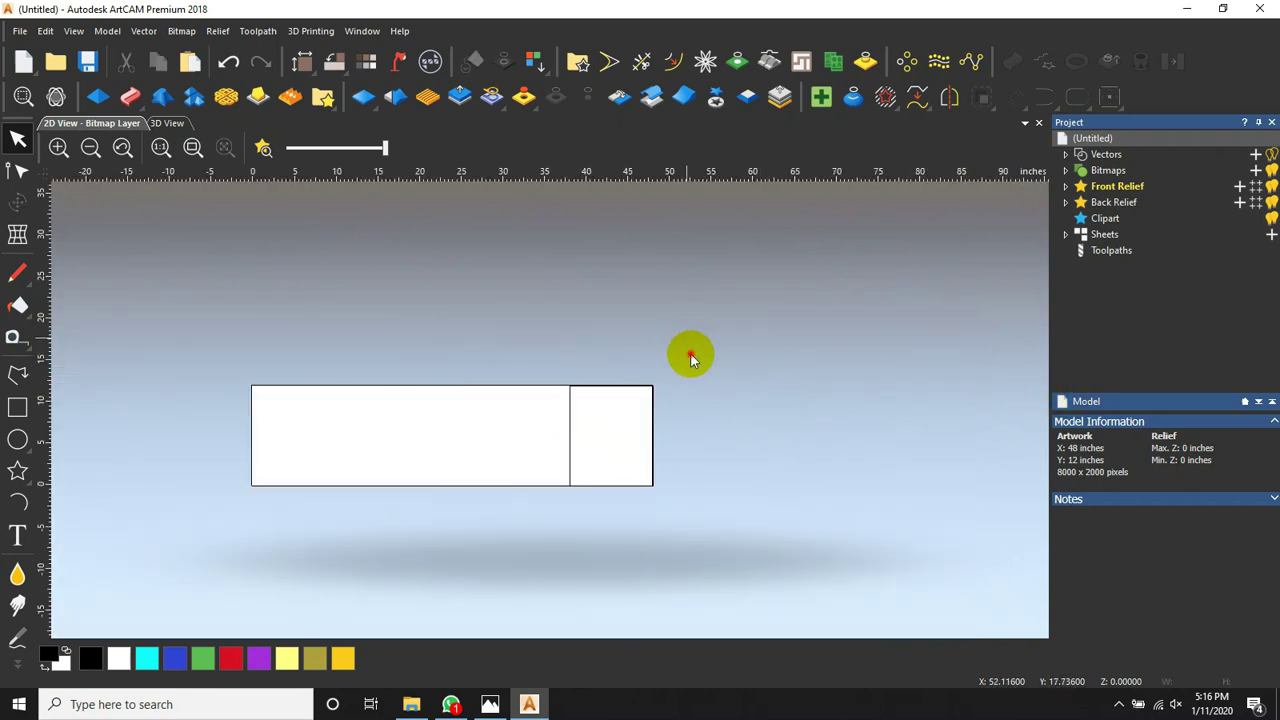
key(F9)
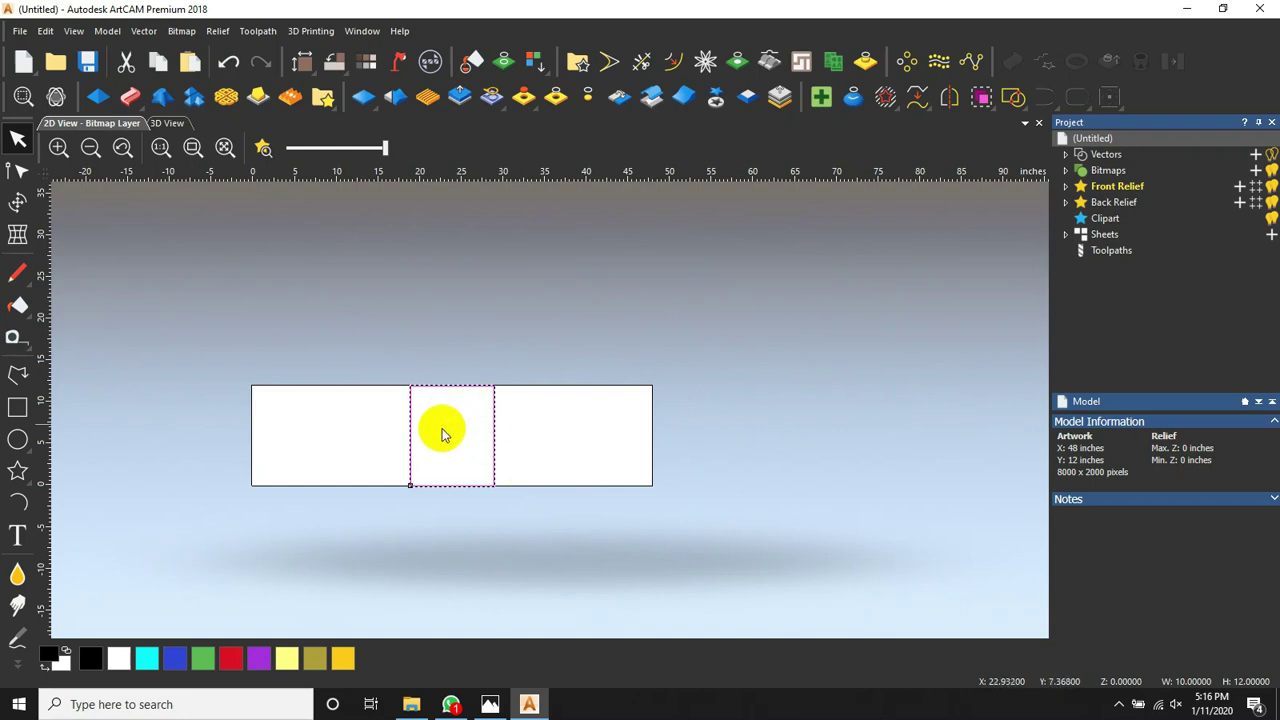
scroll(437, 429, up, 2)
Switch to Photos and mark up the TV cabinet reference image with the pen, circling the crossed handle detail
click(490, 704)
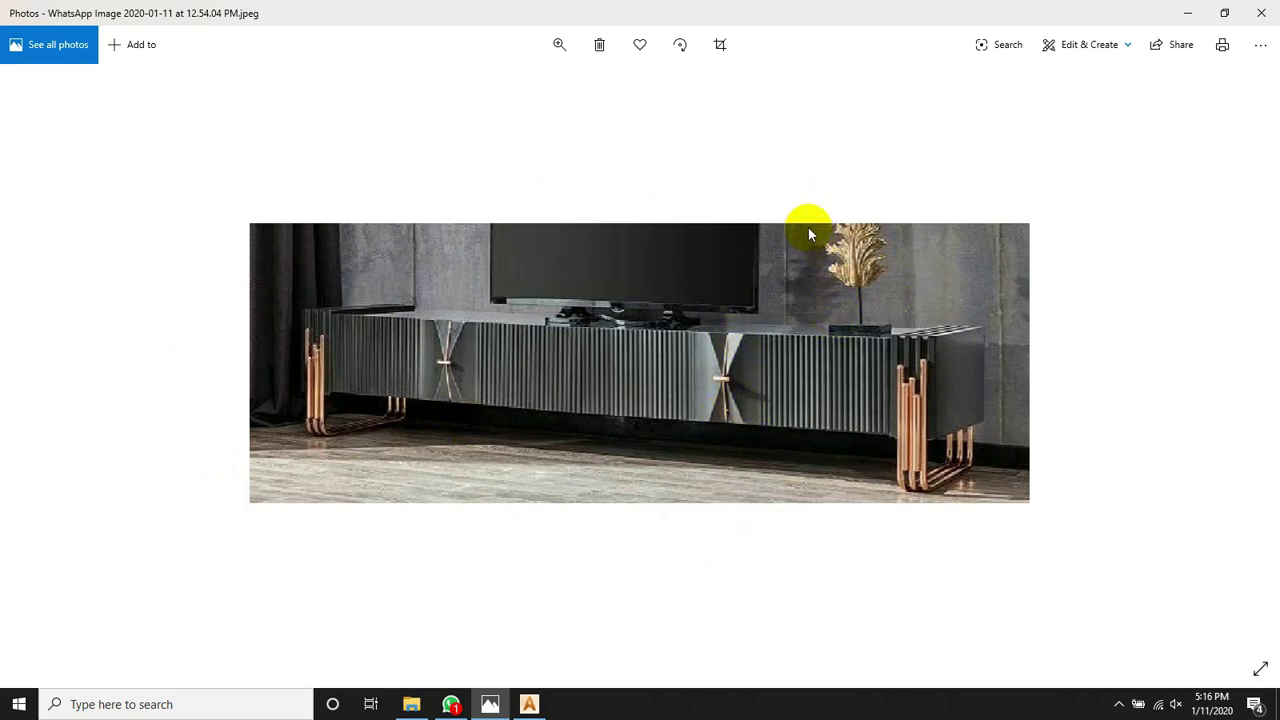
key(ctrl+w)
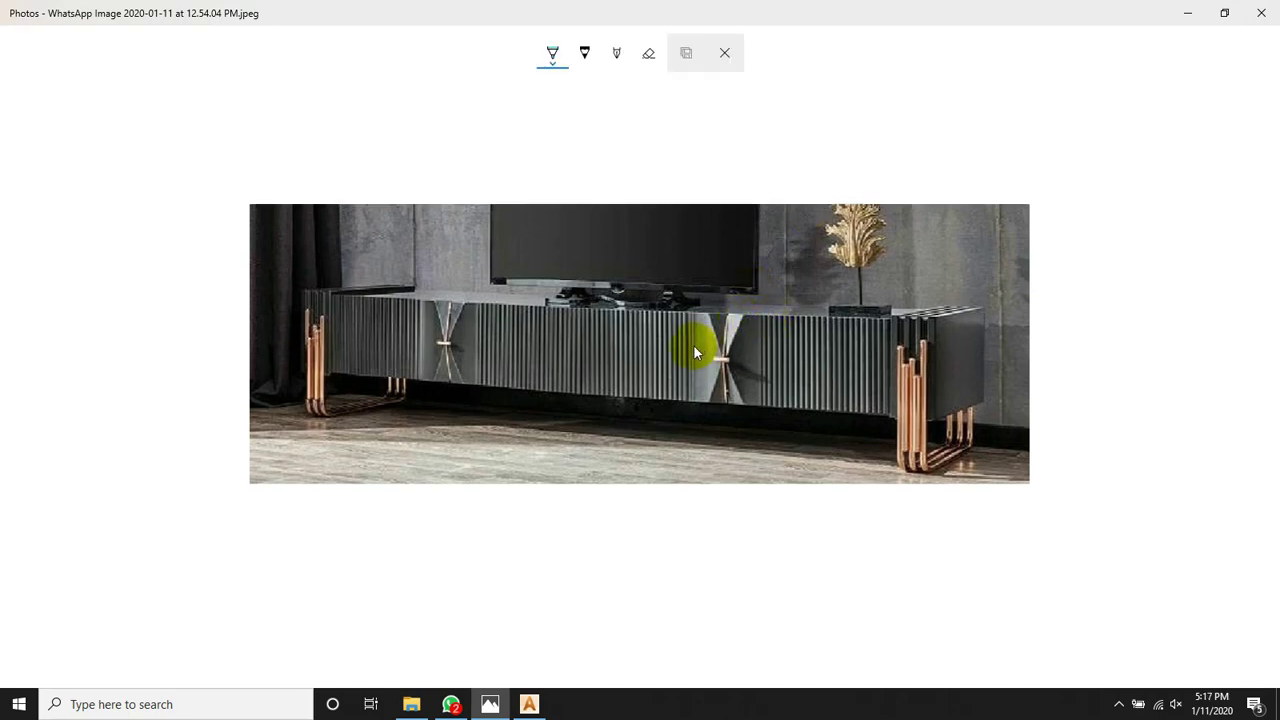
mouse_move(662, 340)
mouse_down()
mouse_move(693, 276)
mouse_move(790, 315)
mouse_move(806, 378)
mouse_up()
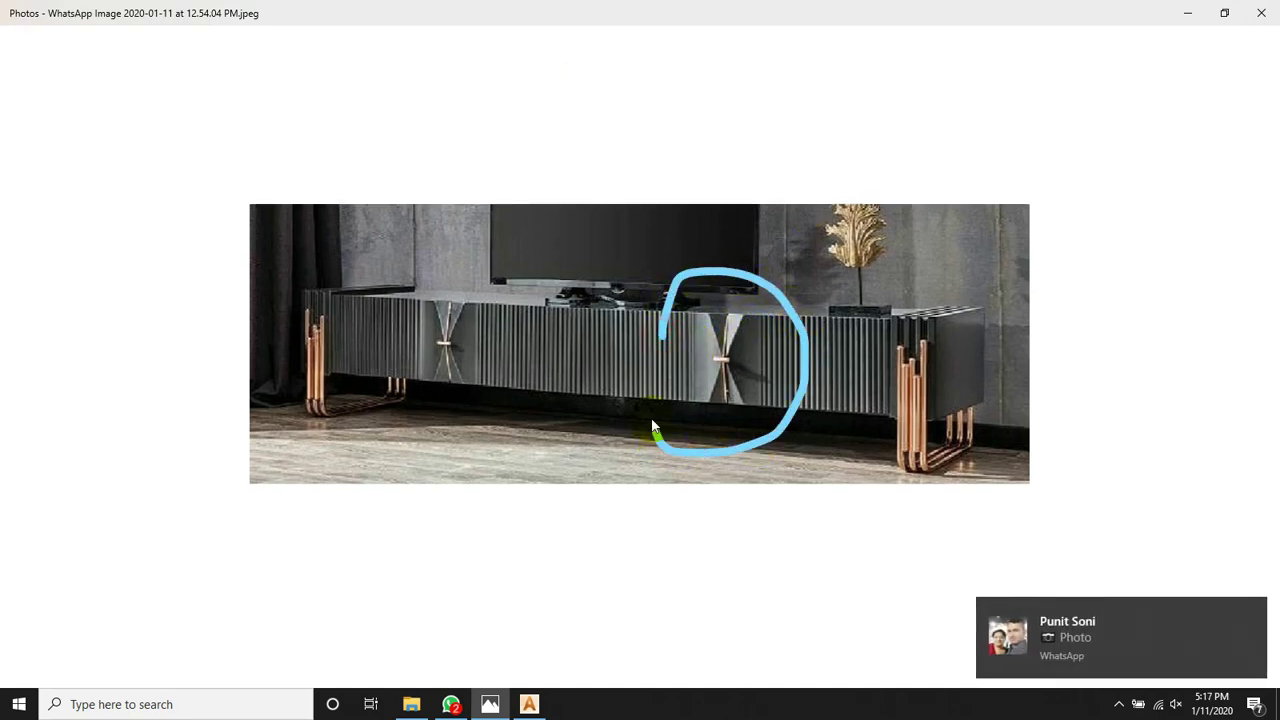
drag(651, 350, 652, 347)
mouse_move(505, 390)
mouse_down()
mouse_move(357, 365)
mouse_move(381, 262)
mouse_move(504, 302)
mouse_move(491, 413)
mouse_move(584, 309)
mouse_up()
mouse_move(670, 365)
mouse_down()
mouse_move(686, 394)
mouse_move(909, 283)
mouse_up()
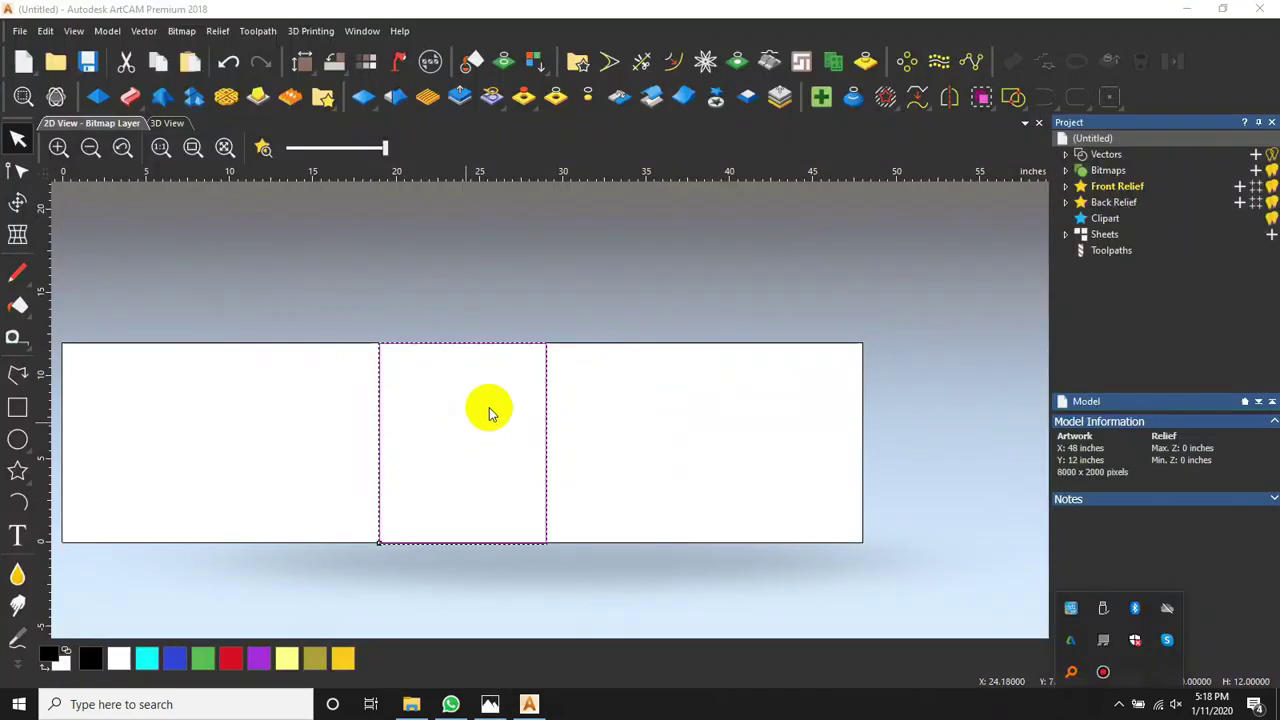
Back in ArtCAM, draw a vertical polyline about 13.4 inches long through the middle of the rectangle, extending past both edges
click(17, 373)
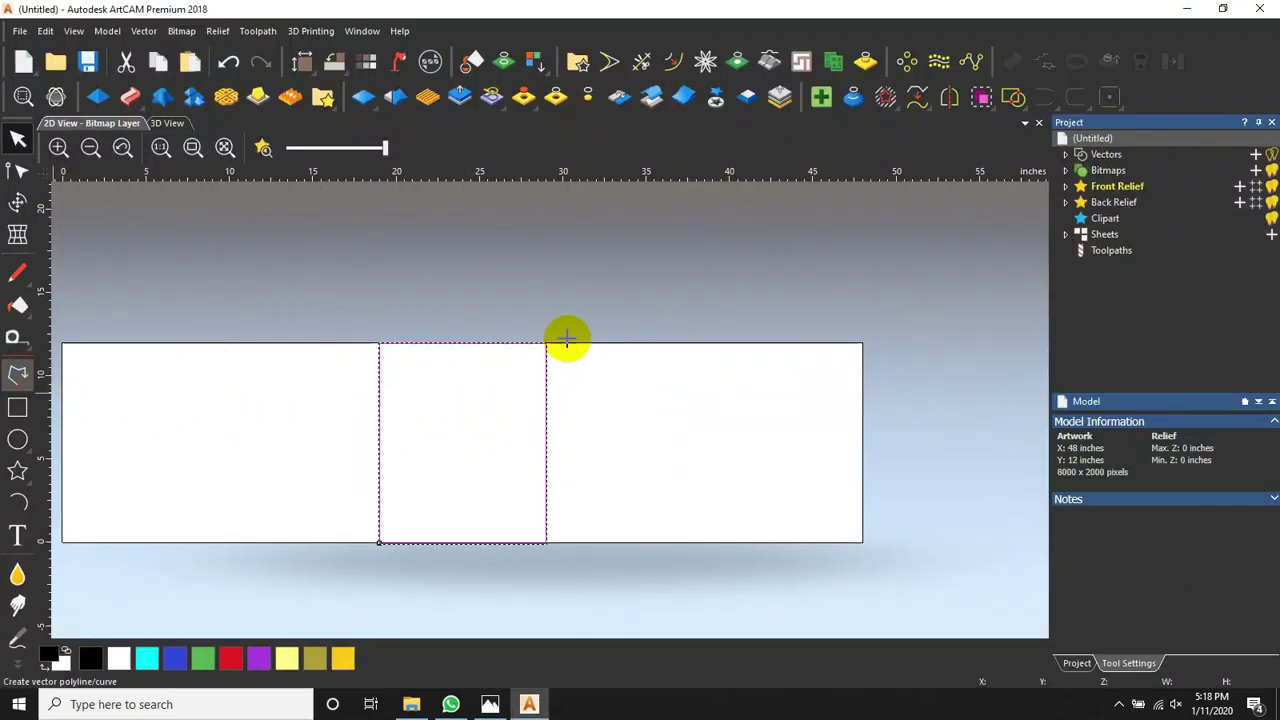
click(464, 335)
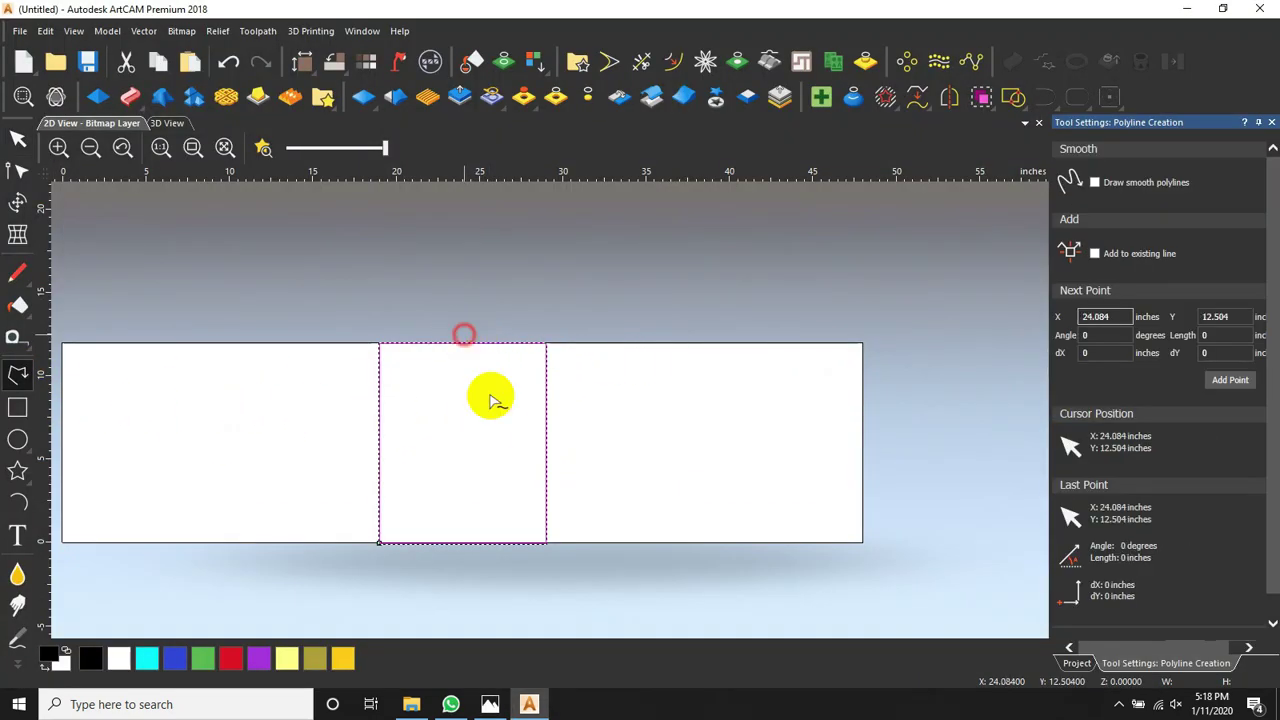
click(464, 557)
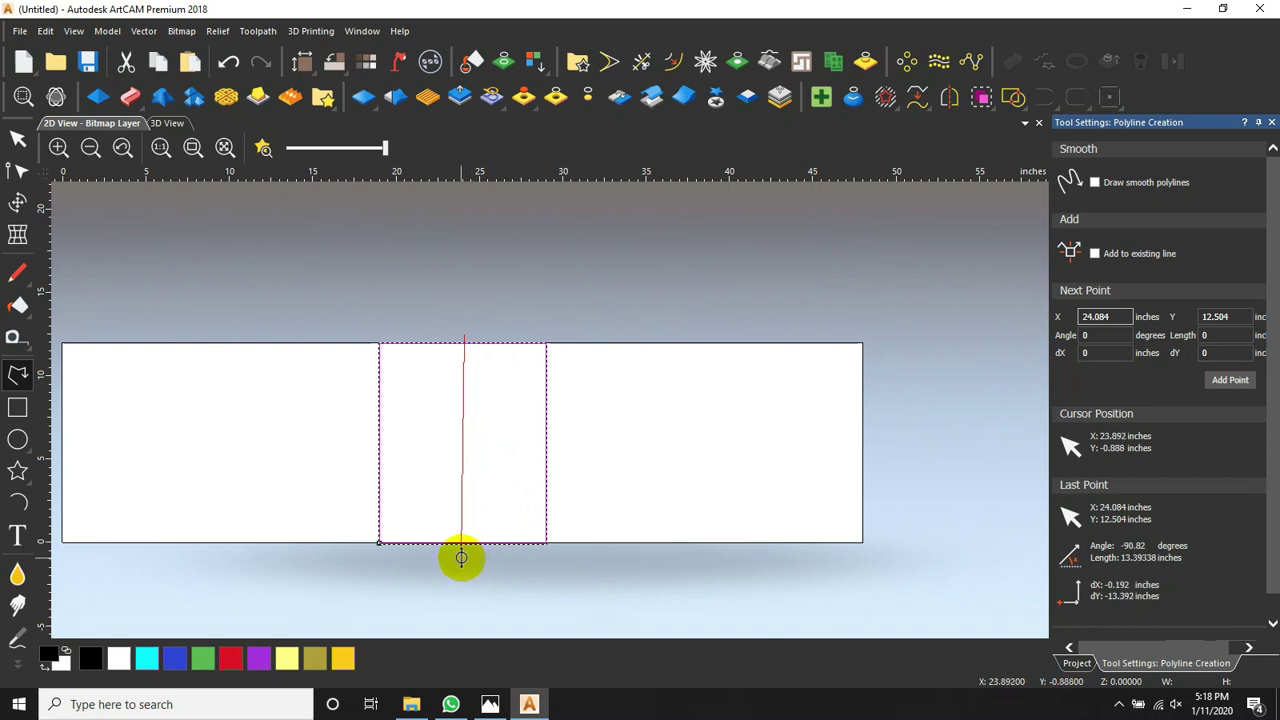
right_click(550, 467)
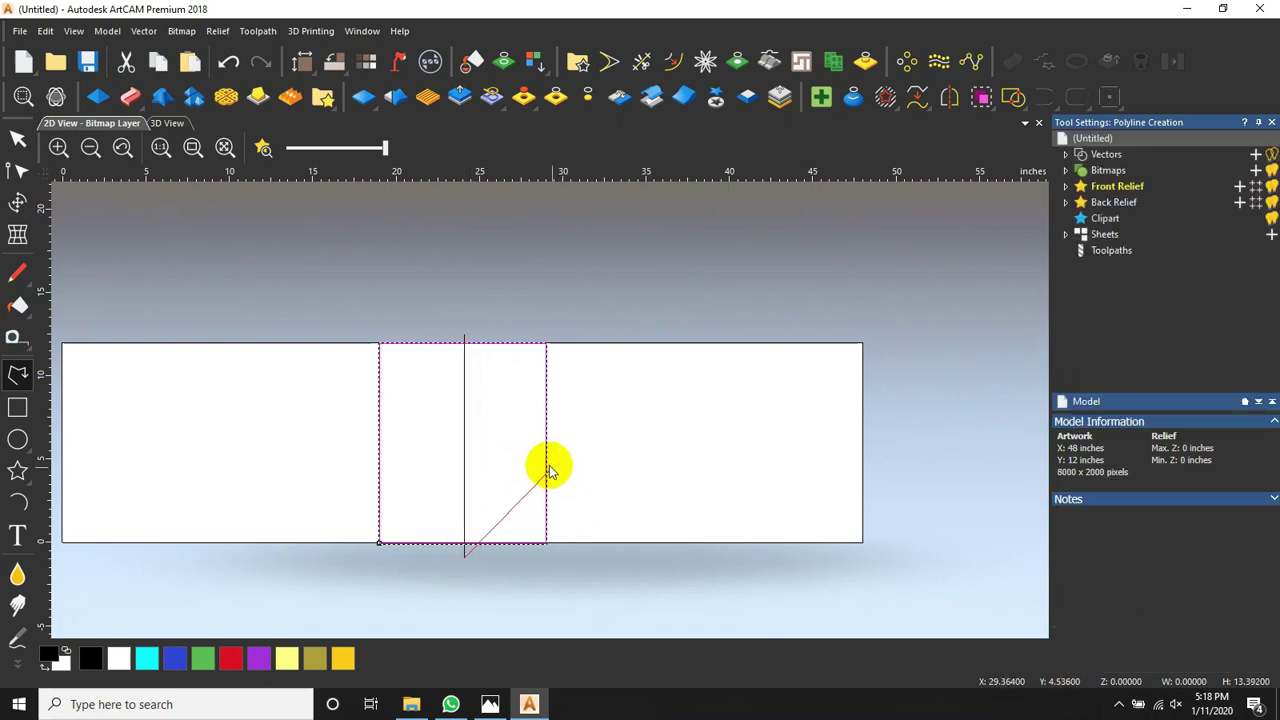
click(429, 280)
scroll(388, 356, up, 2)
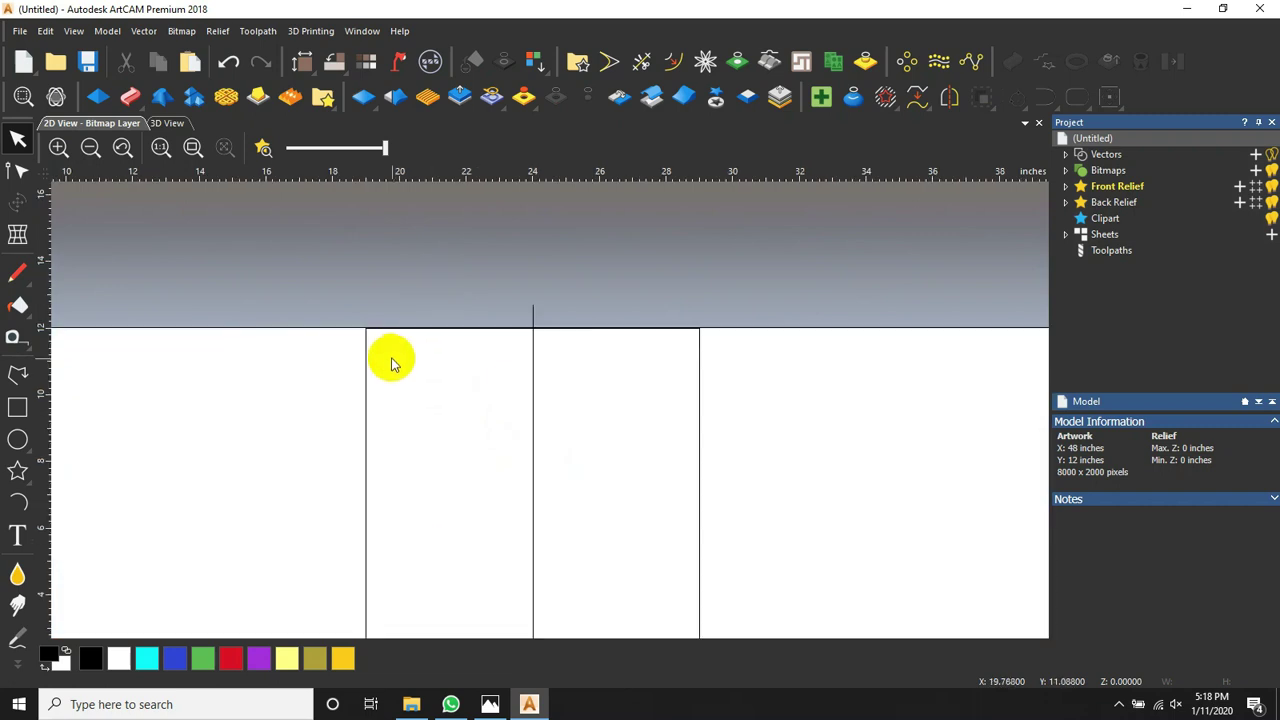
scroll(522, 430, down, 2)
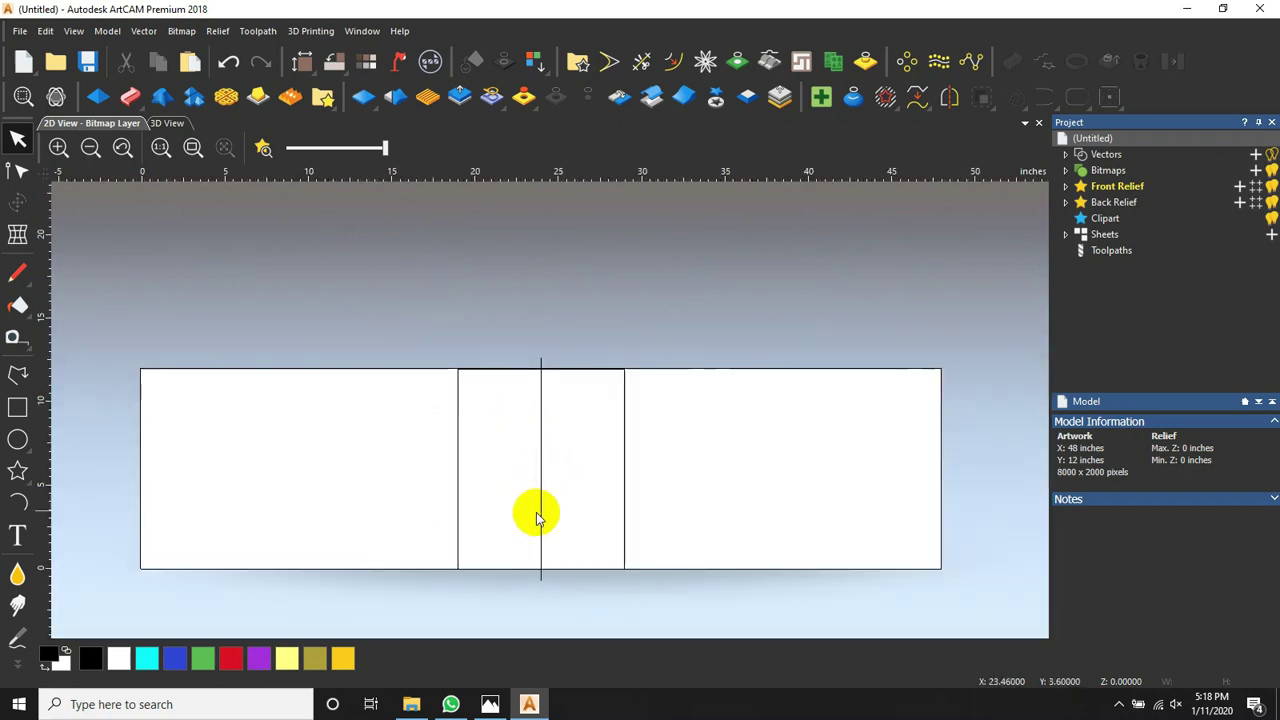
Try offsetting the vertical centre line 5 inches inwards/left with the original deleted, and undo that offset
click(19, 378)
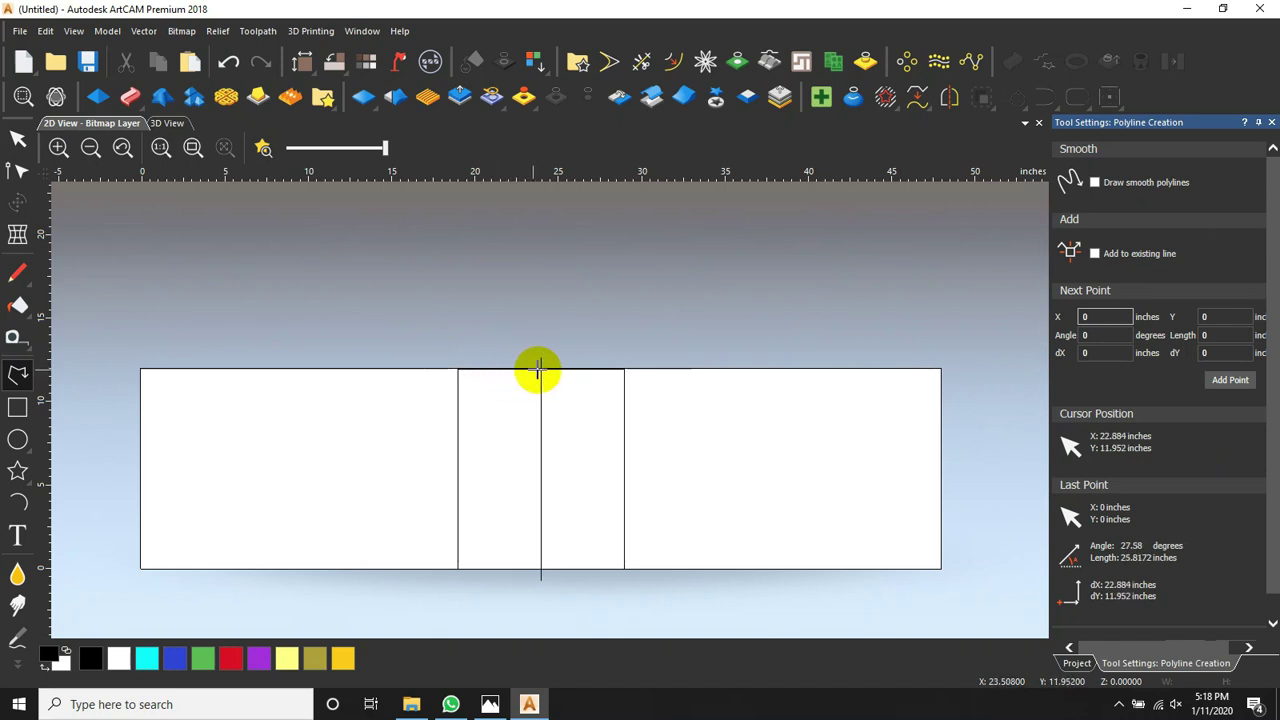
click(18, 138)
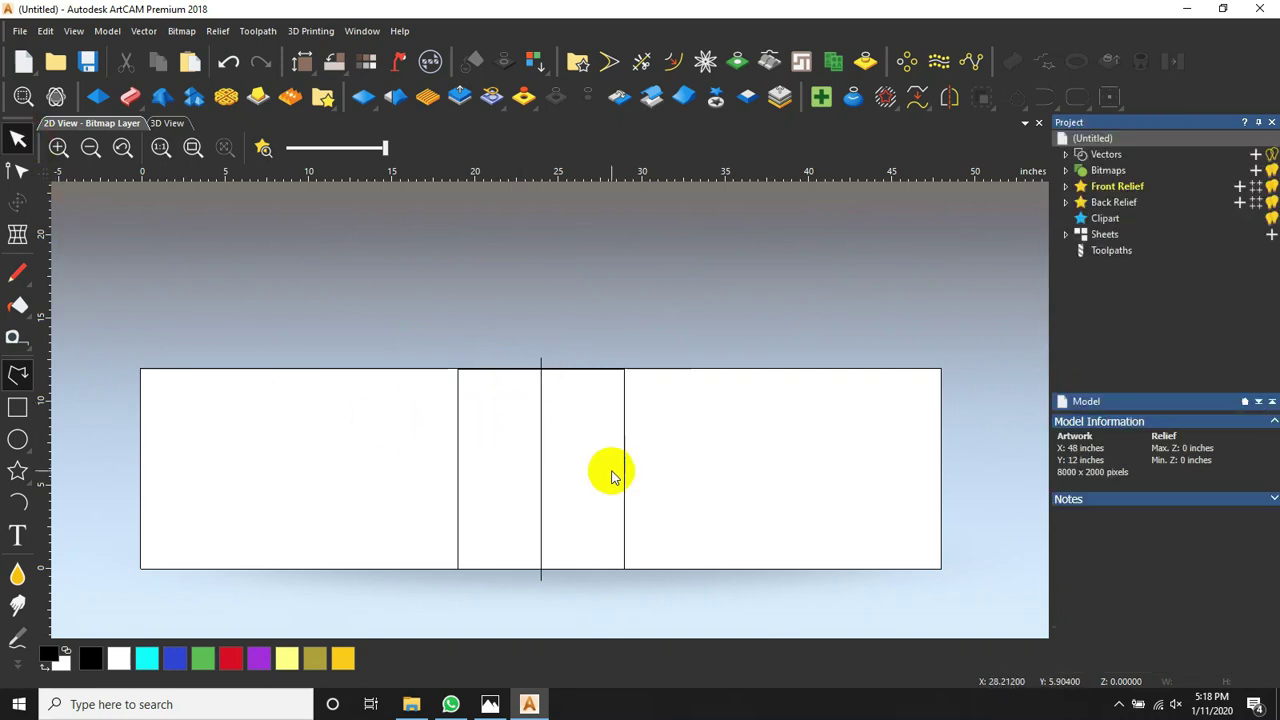
click(541, 492)
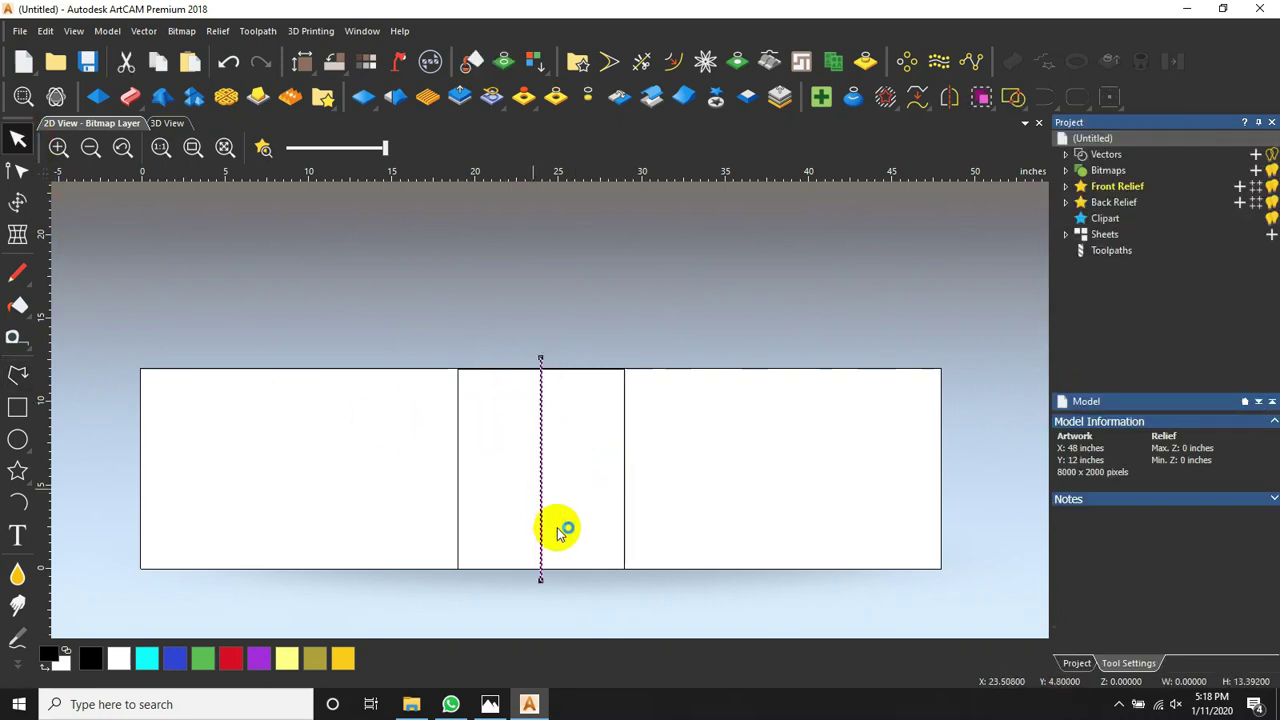
key(ctrl+t)
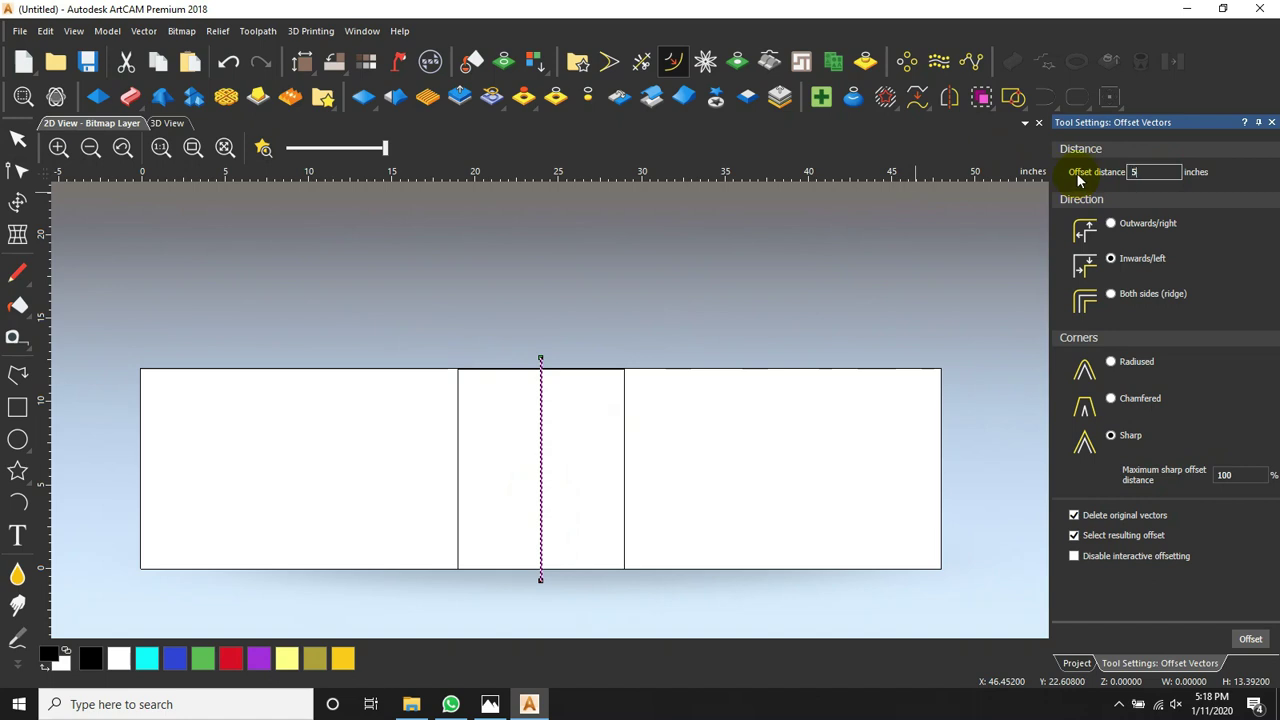
key(Return)
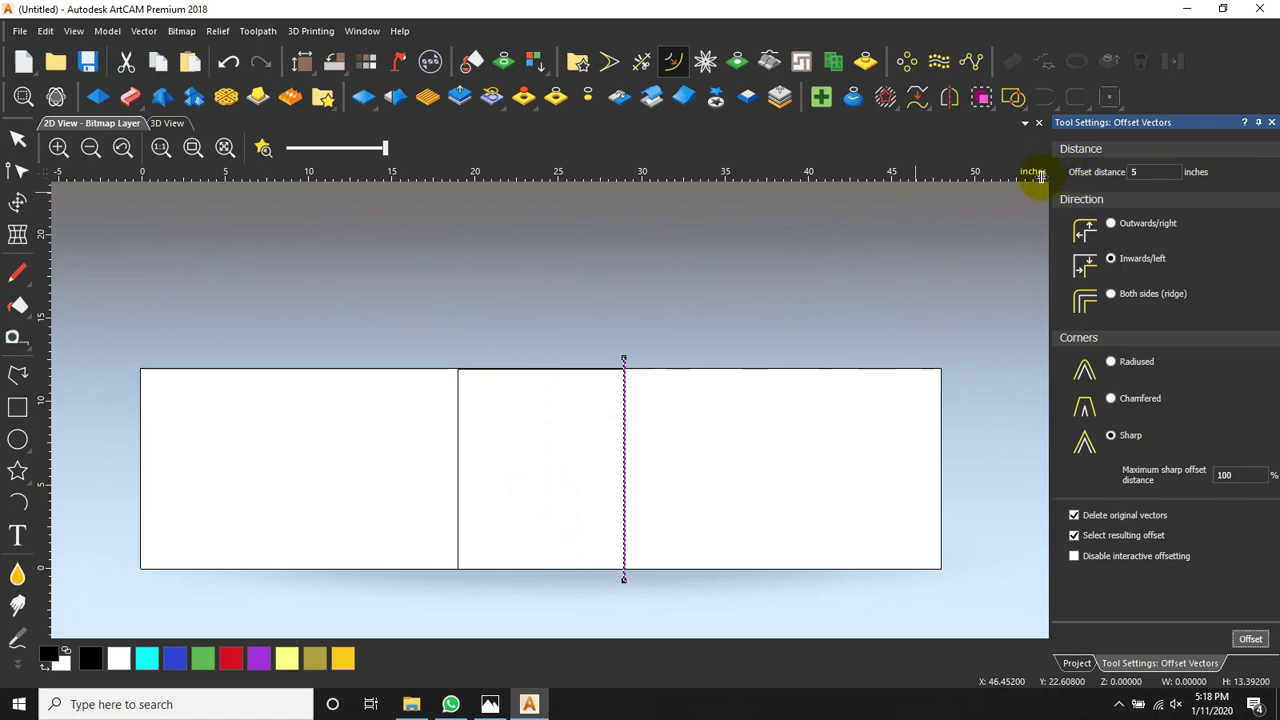
key(ctrl+z)
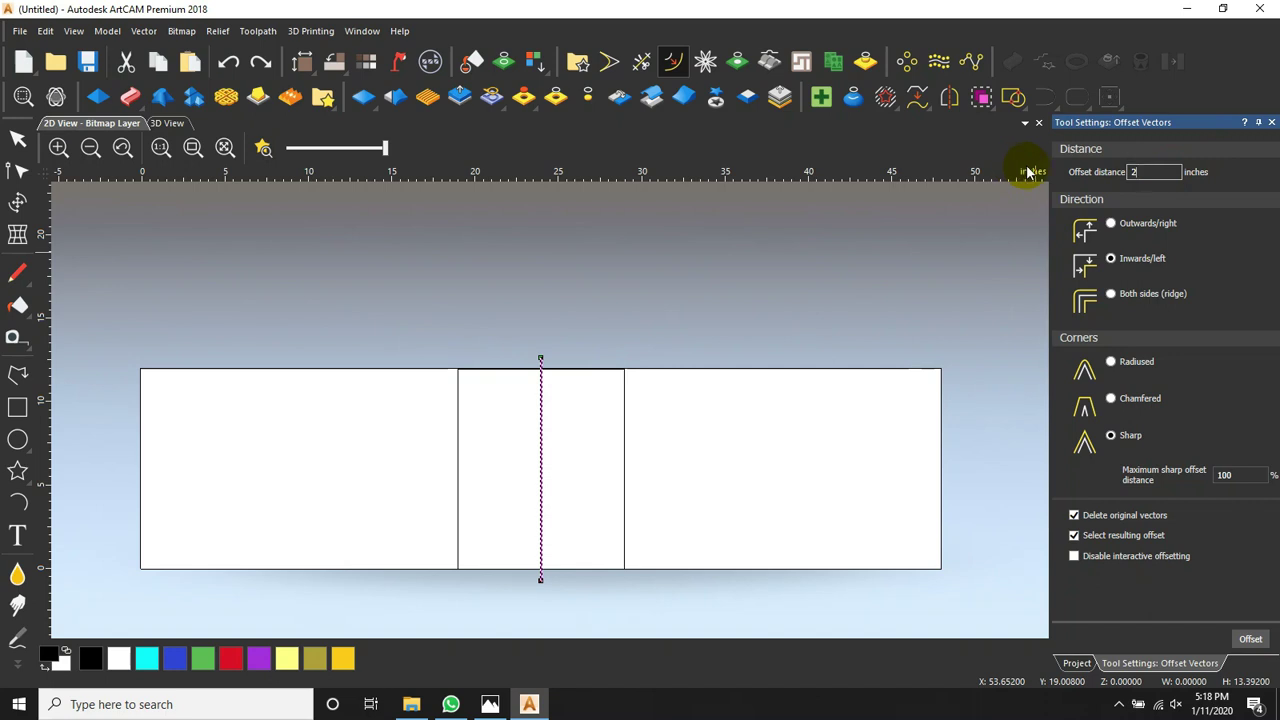
Offset the vertical centre line 2.5 inches to each side with sharp corners, keeping the original line
text(2.5)
key(Return)
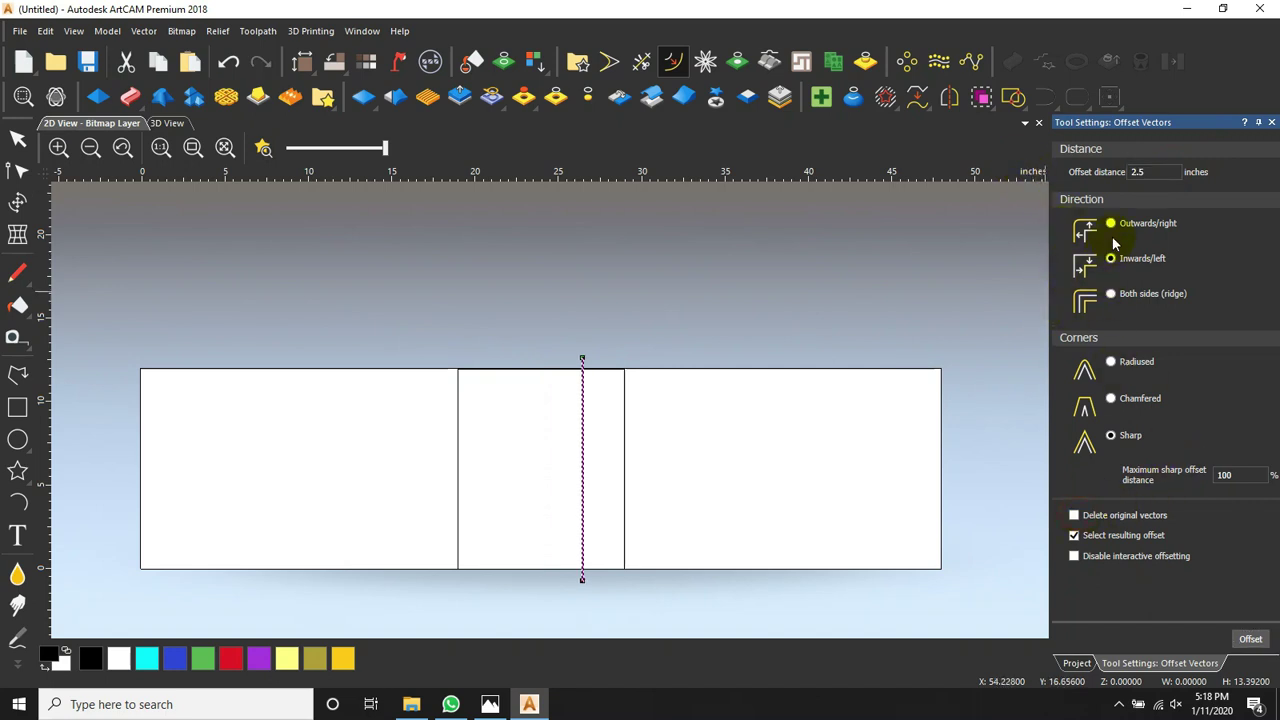
click(1250, 637)
click(1250, 637)
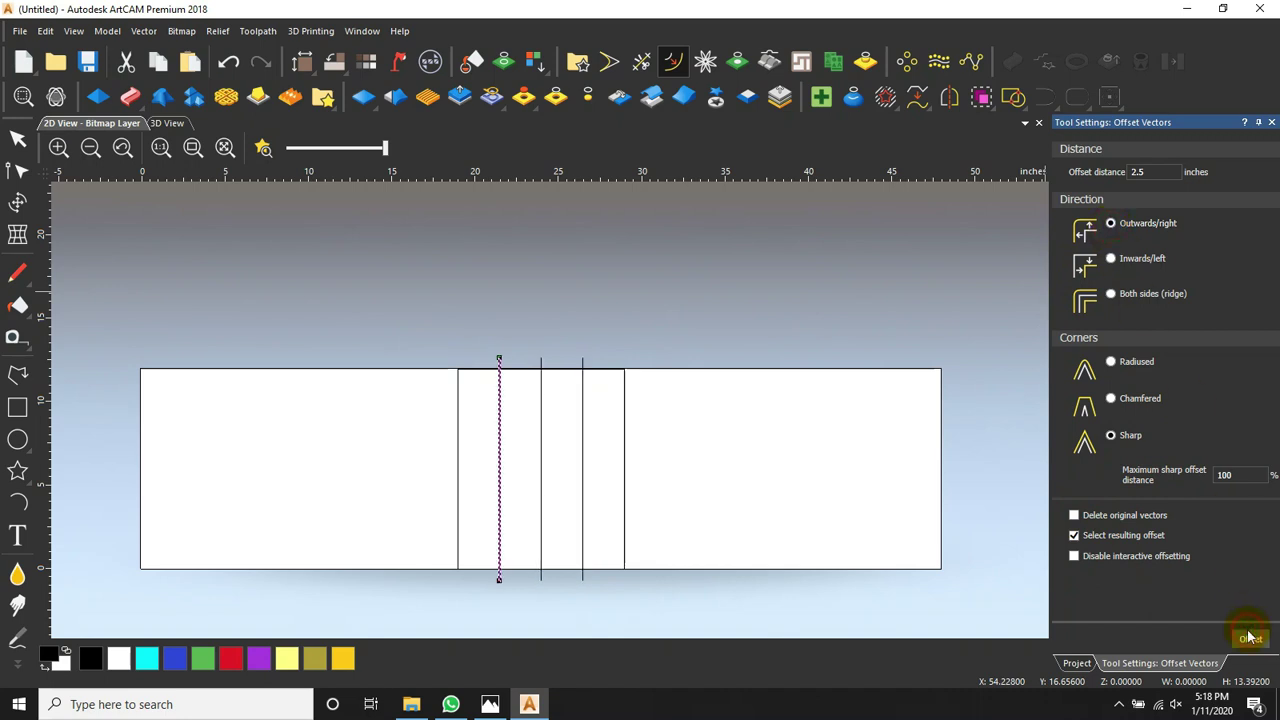
click(1272, 122)
click(471, 271)
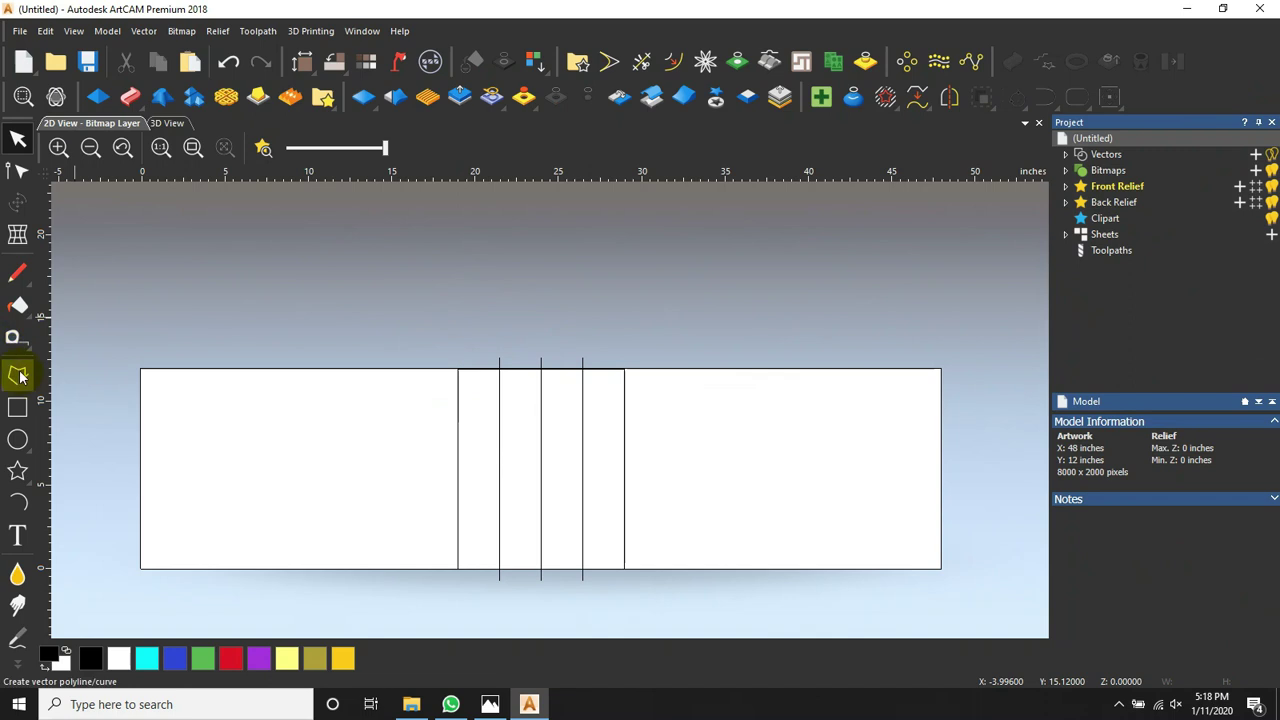
Draw a horizontal polyline about 17.2 inches long across the rectangle and its vertical lines at mid-height
click(19, 376)
click(421, 466)
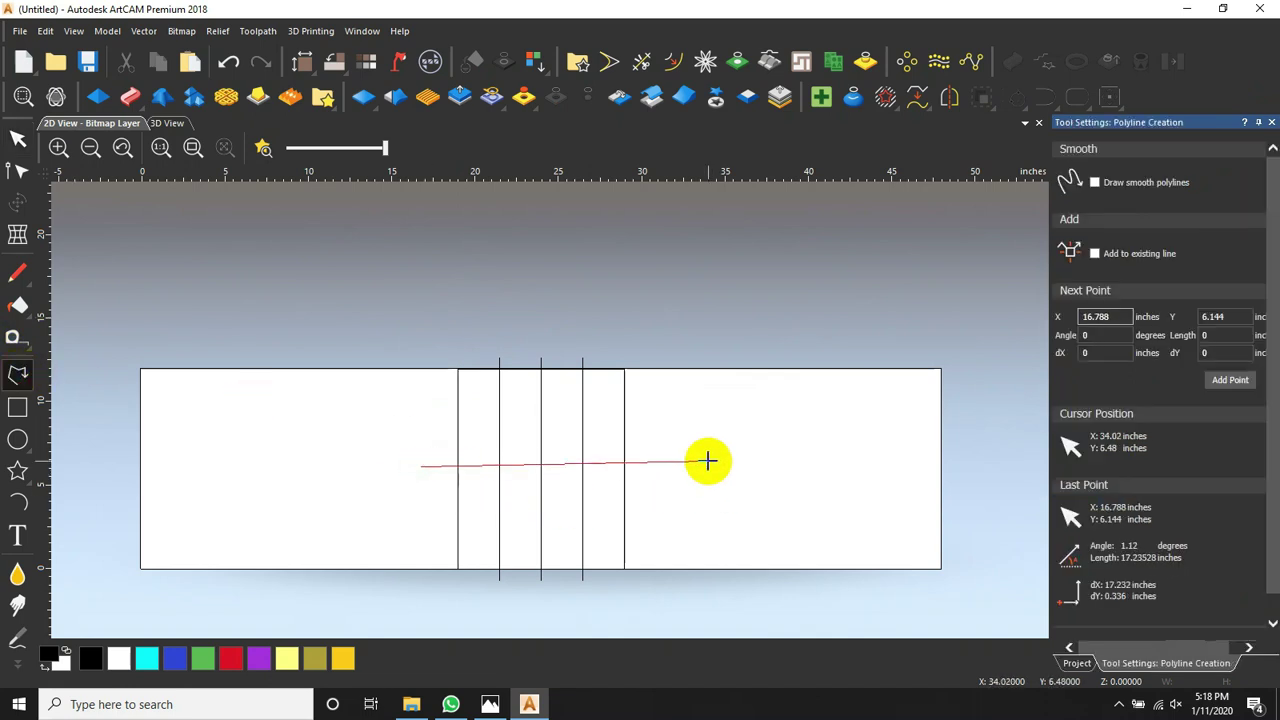
click(709, 465)
right_click(657, 288)
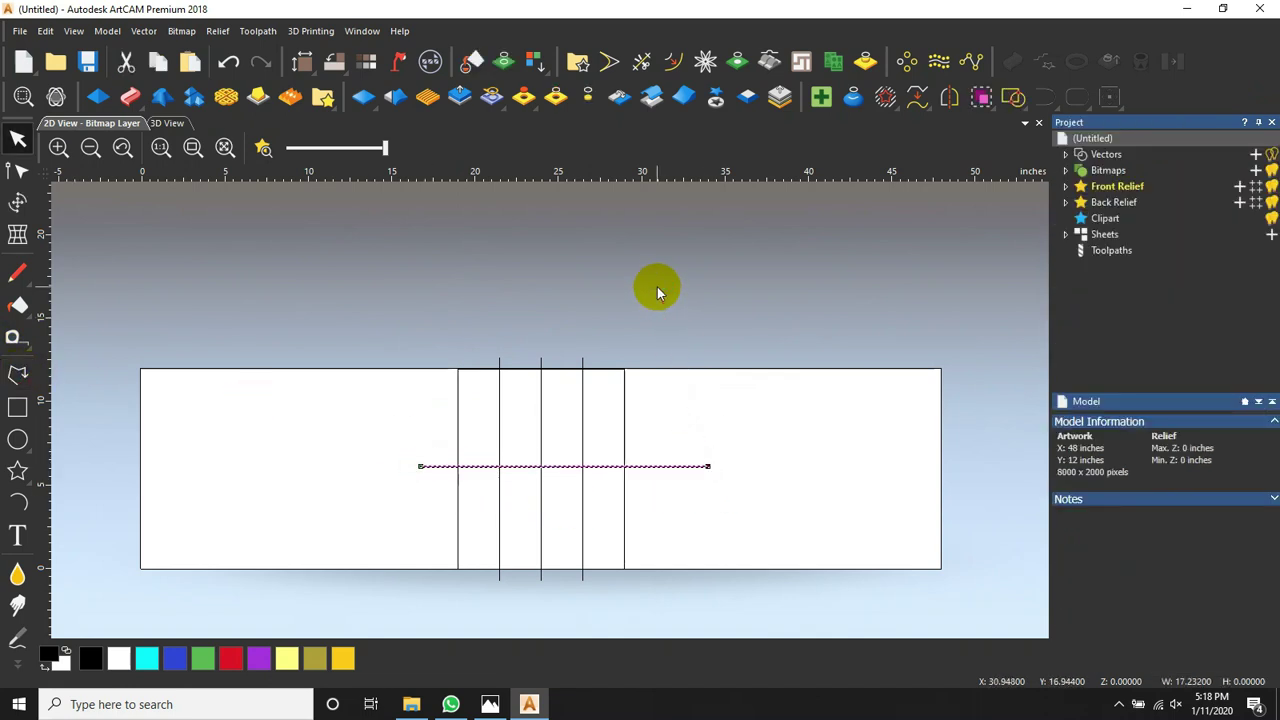
Draw a V-shaped polyline from X 21.5, Y 12 down to the centre at X 24, Y 6 and up to X 26.5, Y 12
click(19, 376)
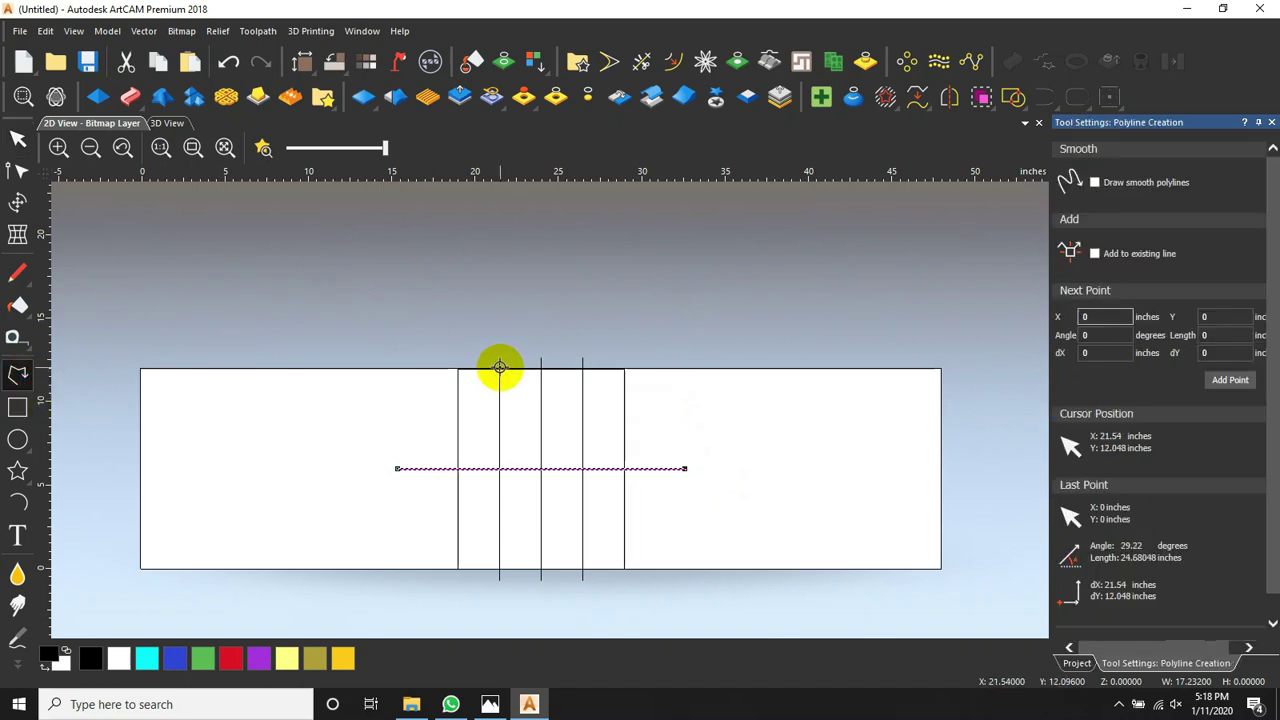
click(500, 369)
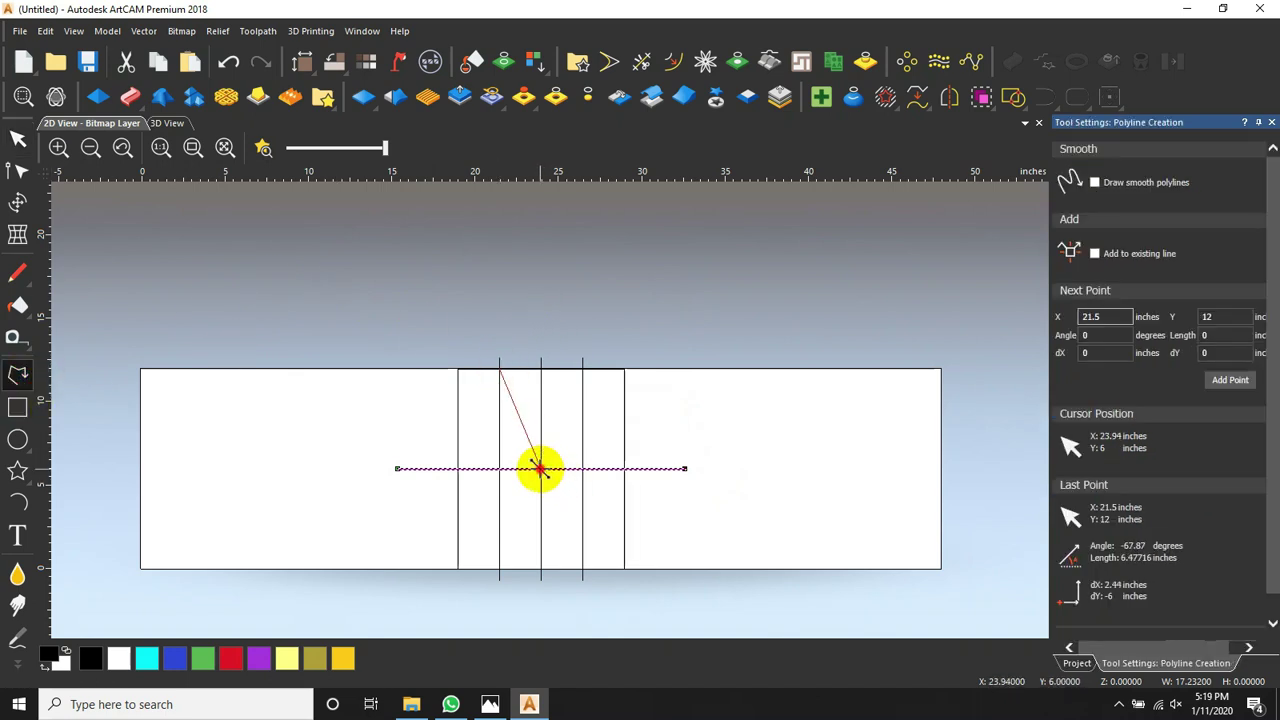
click(540, 469)
click(583, 369)
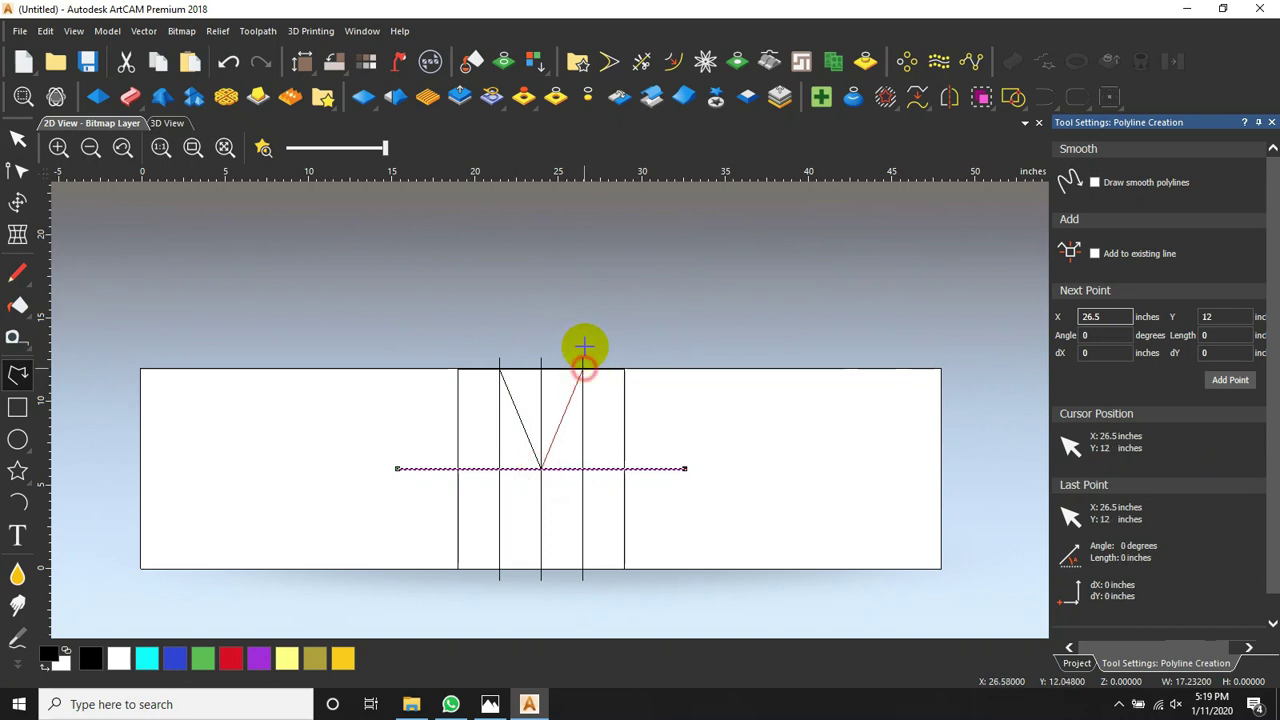
key(Escape)
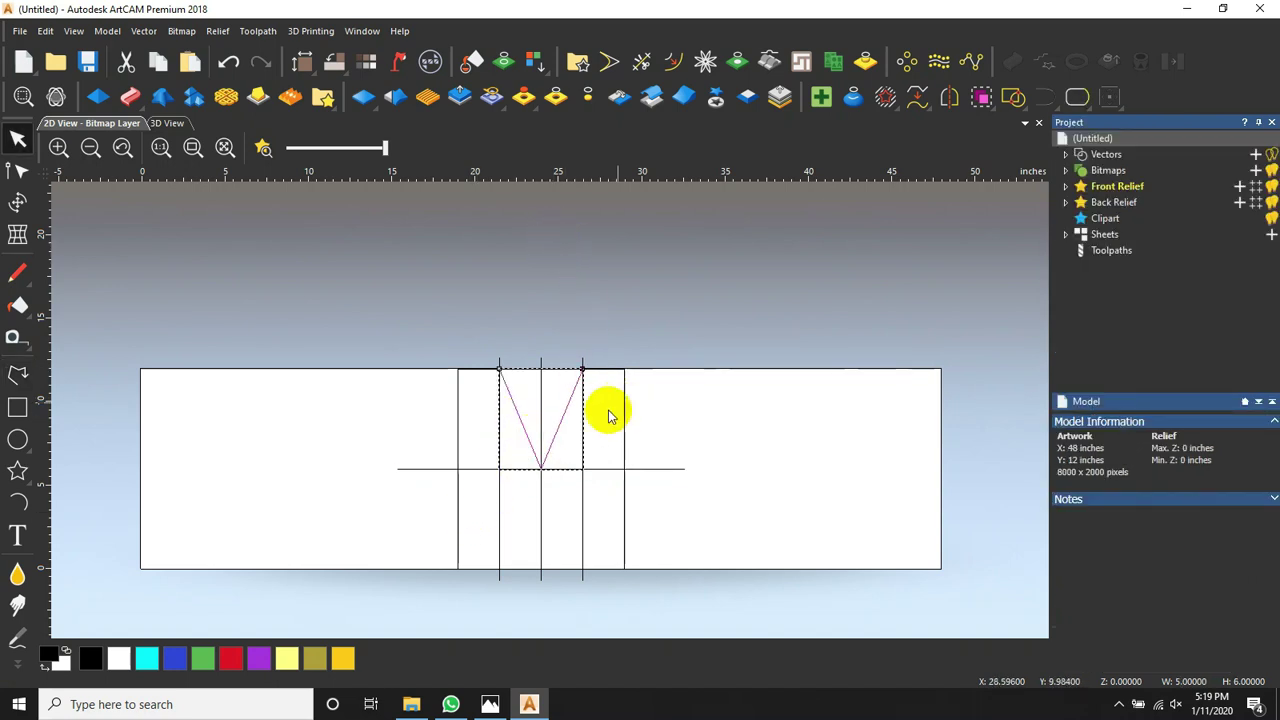
Mirror a copy of the V over its top edge and join the two vectors into a closed diamond
click(963, 107)
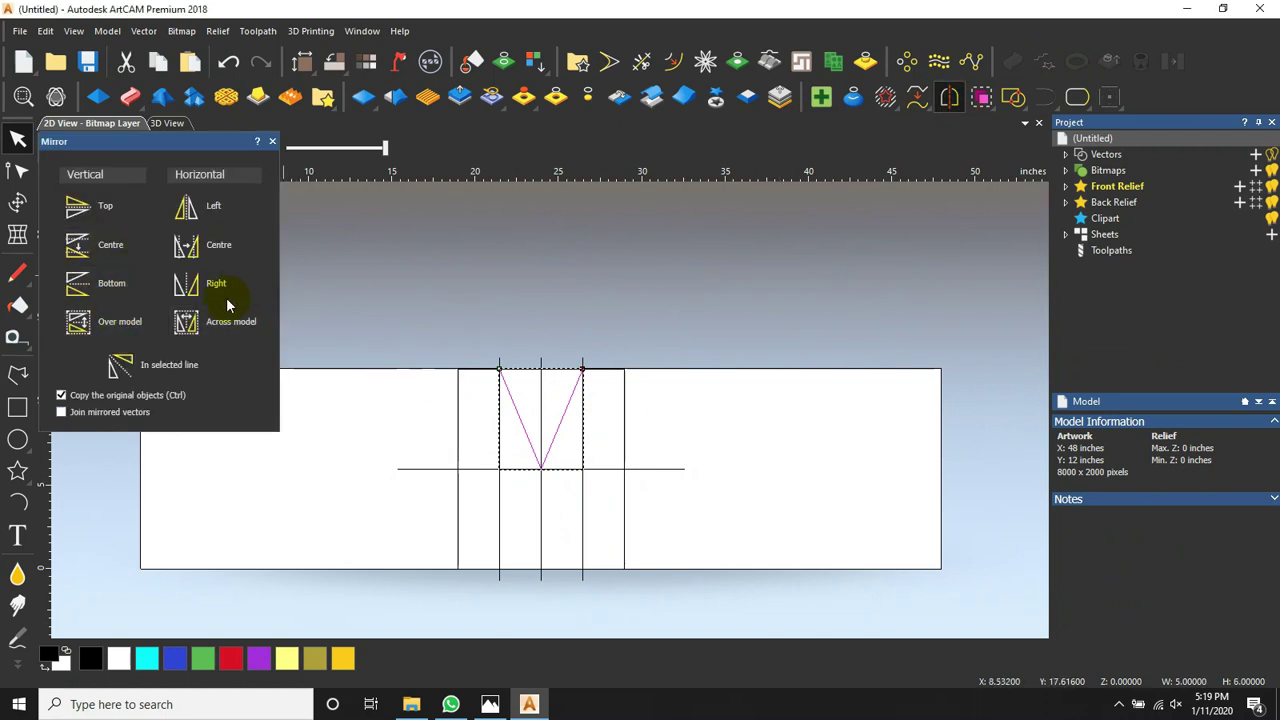
click(80, 205)
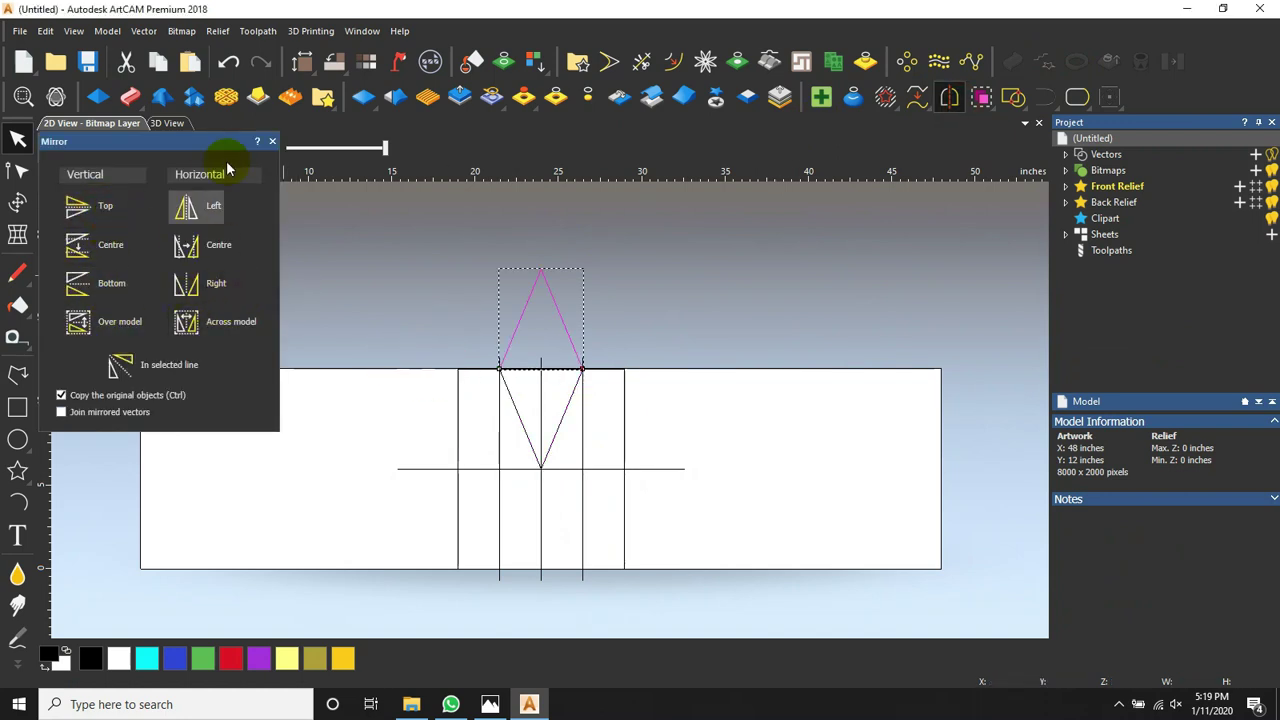
click(273, 141)
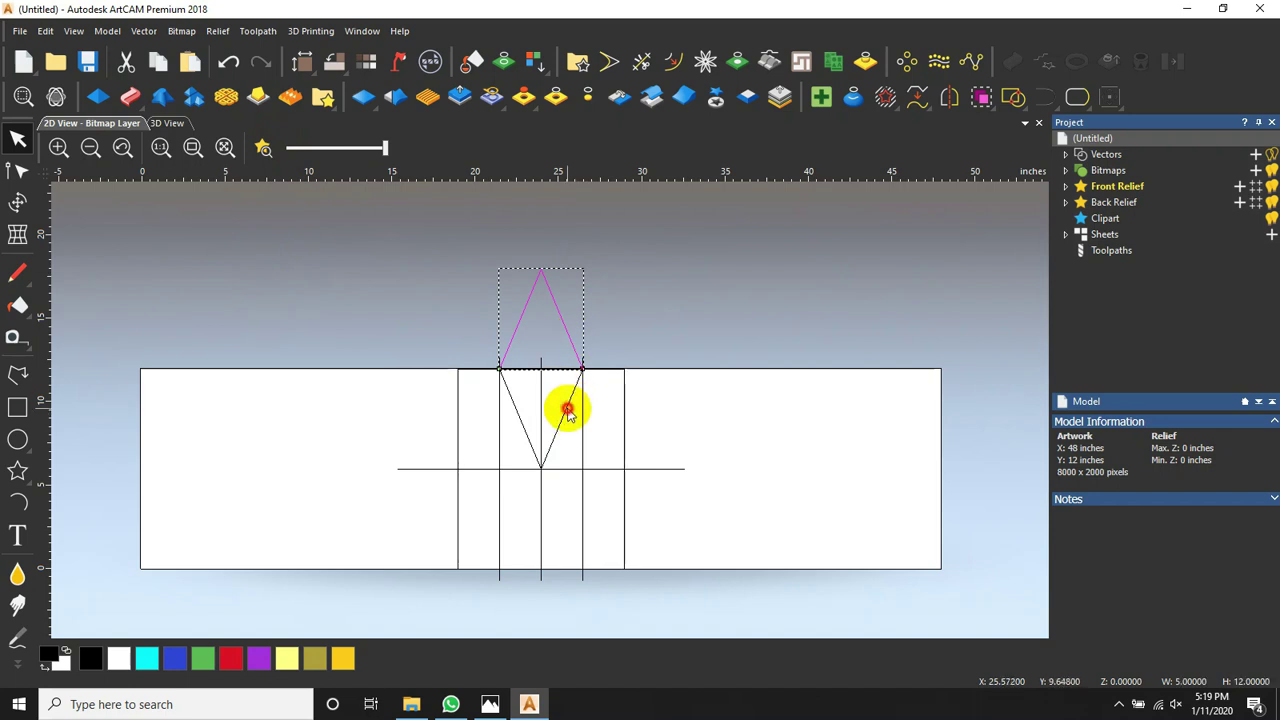
key(ctrl+a)
key(j)
click(1011, 278)
click(1030, 137)
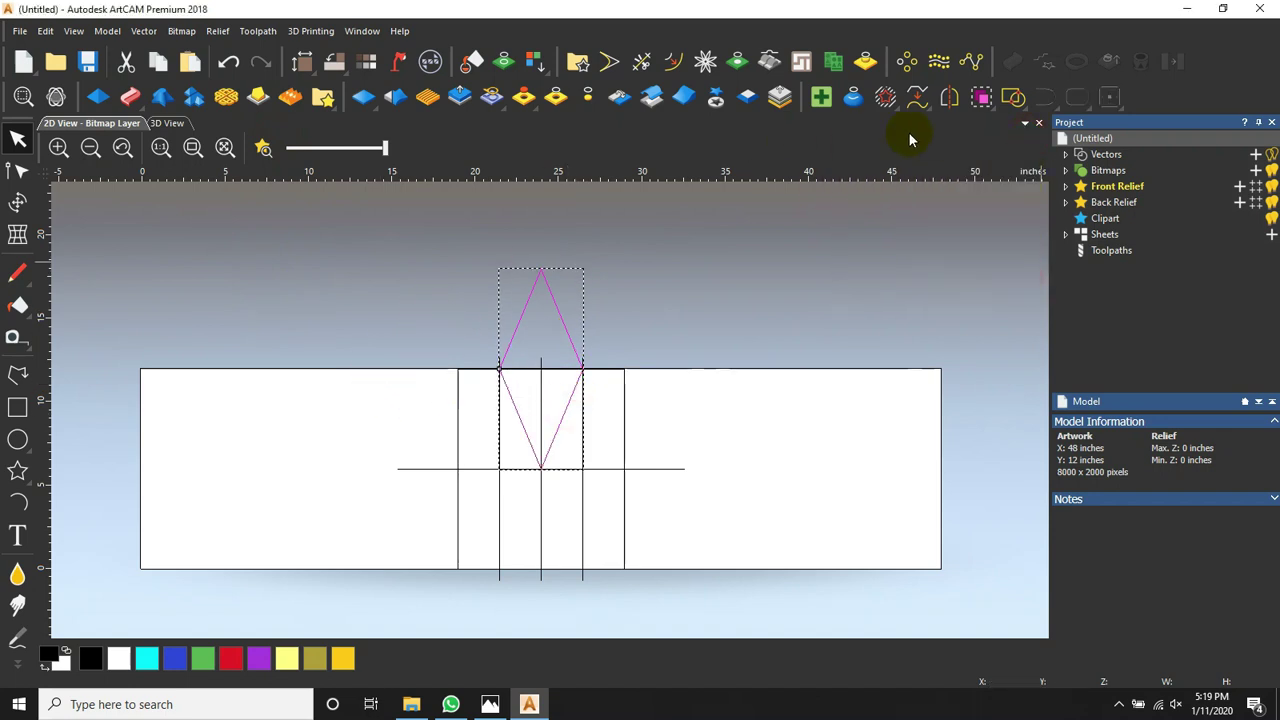
Mirror a copy of the diamond over its bottom point, keeping the original
click(950, 97)
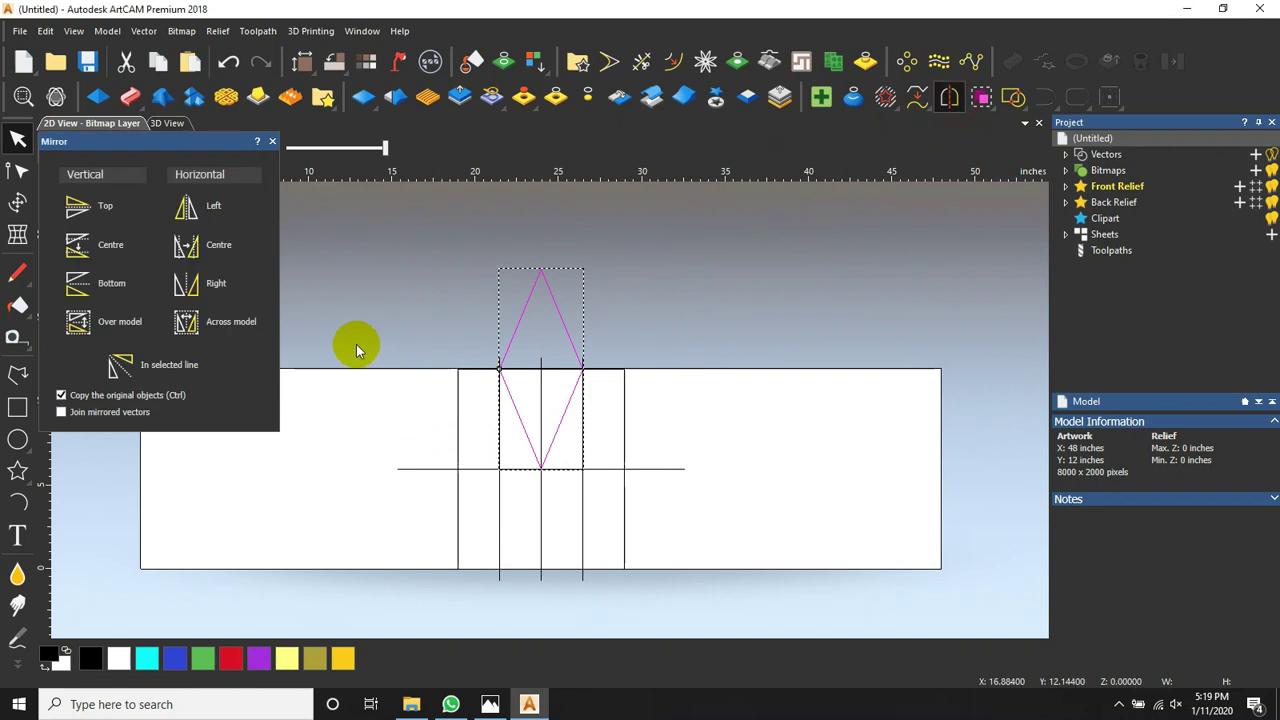
click(86, 285)
click(273, 142)
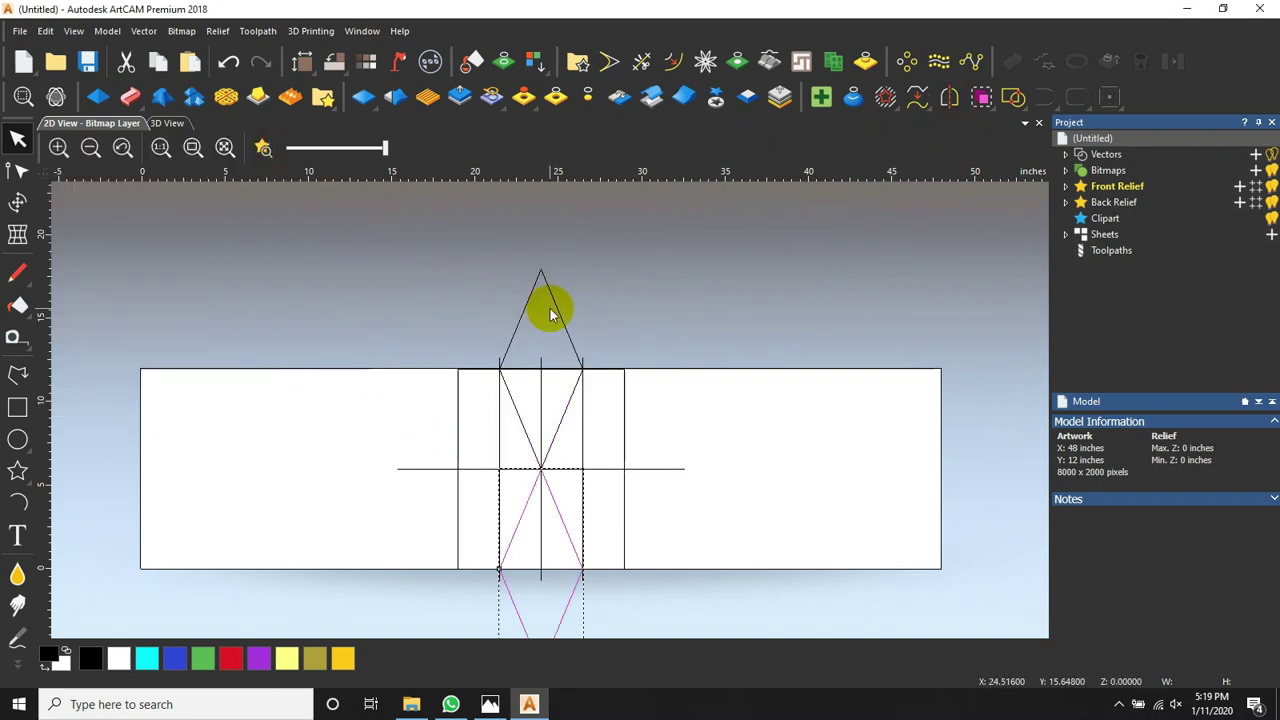
Delete the three vertical construction lines through the diamonds and the horizontal construction line at mid-height
click(501, 437)
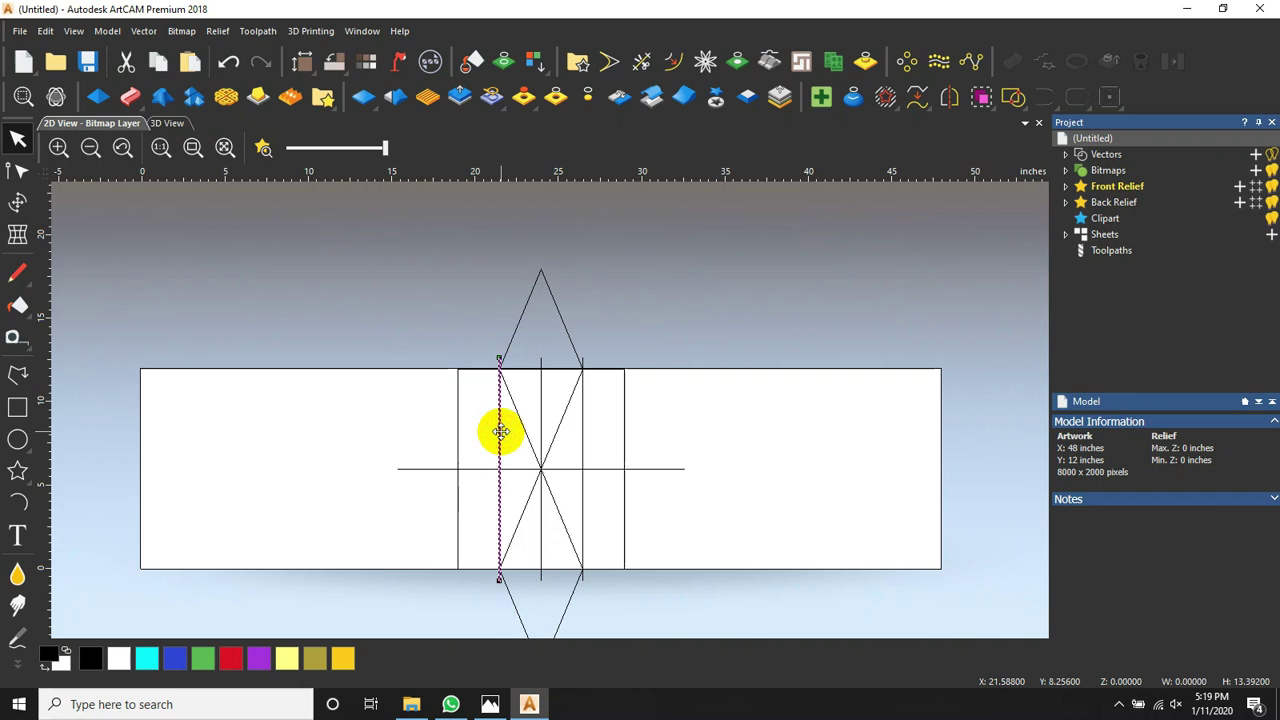
key(Delete)
click(581, 421)
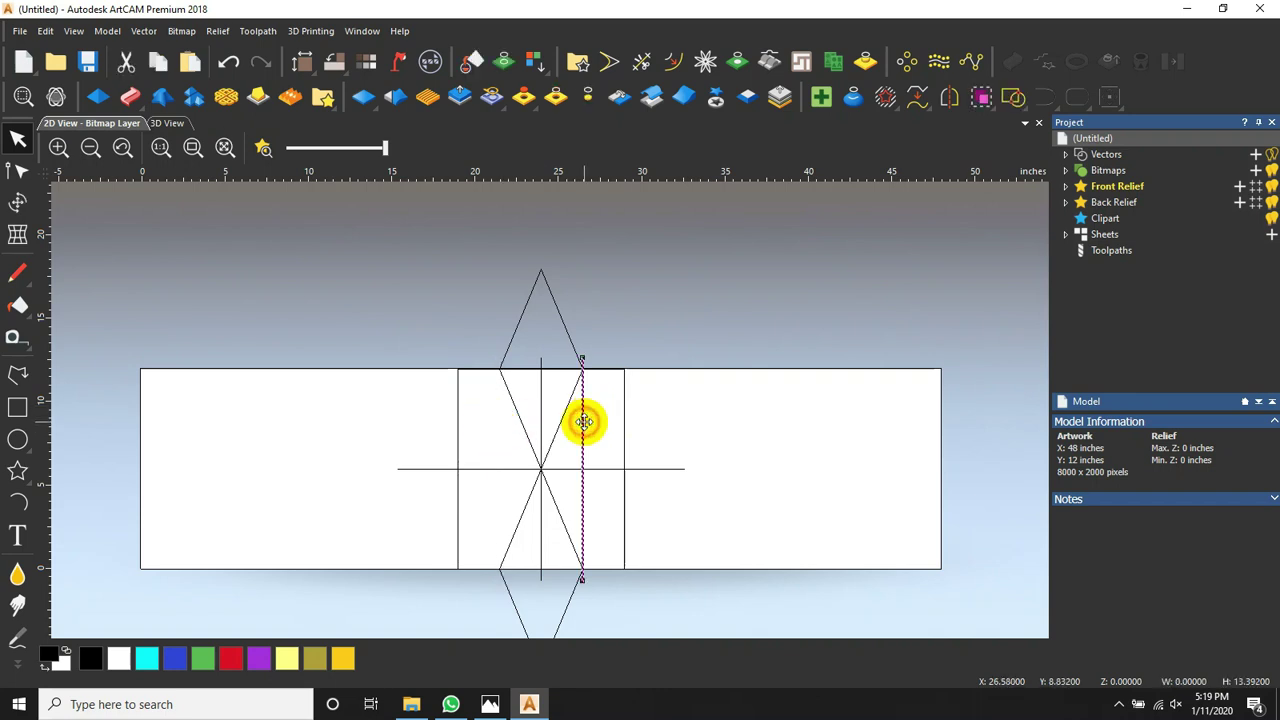
key(Delete)
click(541, 406)
key(Delete)
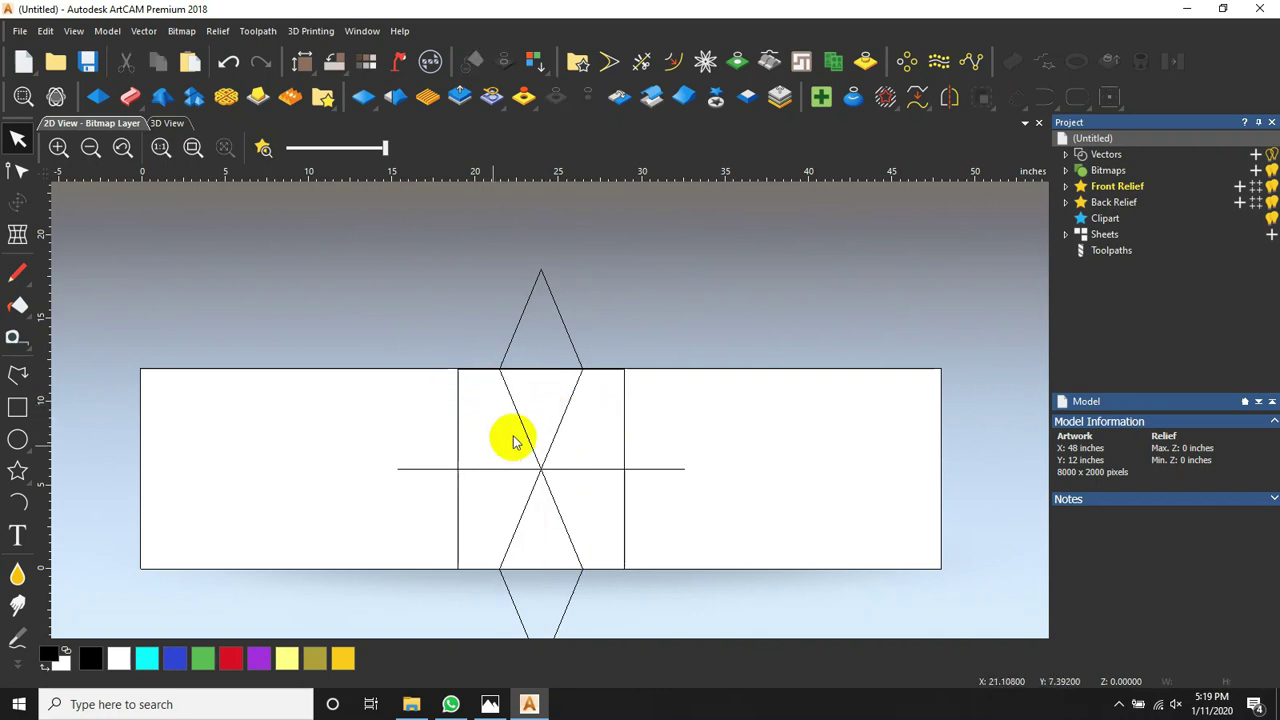
click(433, 469)
key(Delete)
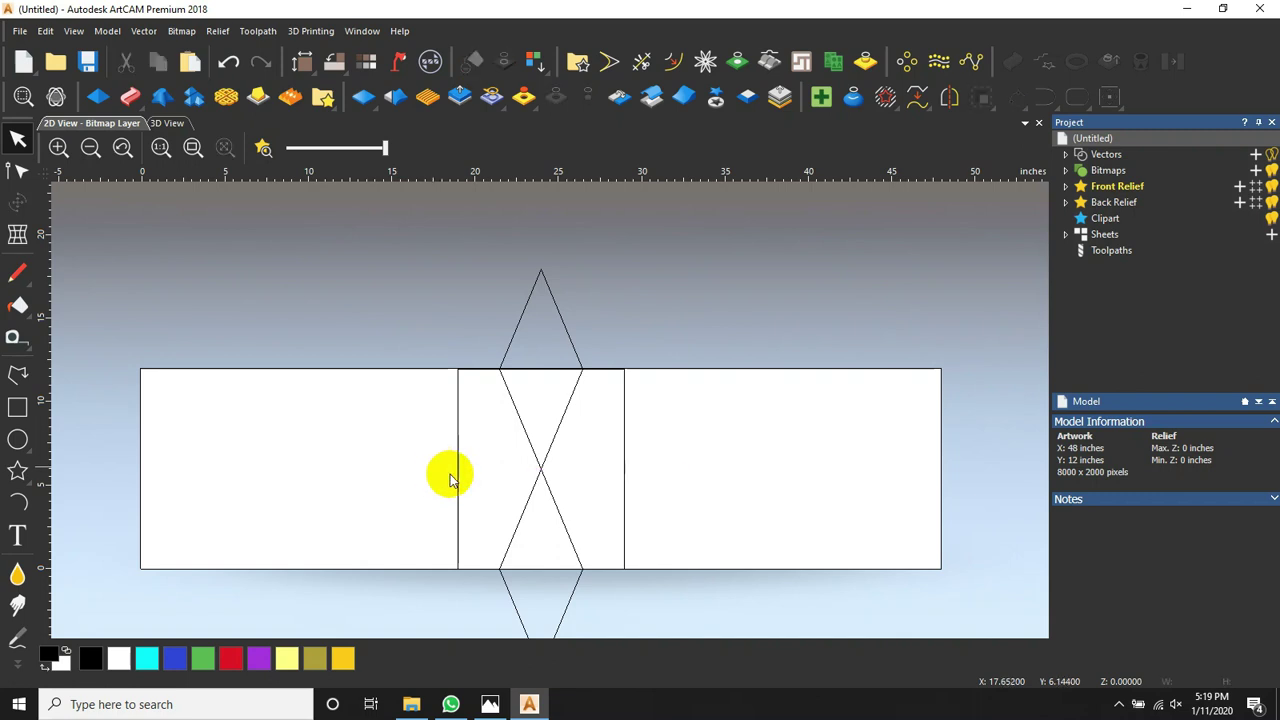
Draw vertical polylines along both sides of the centre rectangle, at X 19 and X 29, from Y 12 to Y 0
click(14, 382)
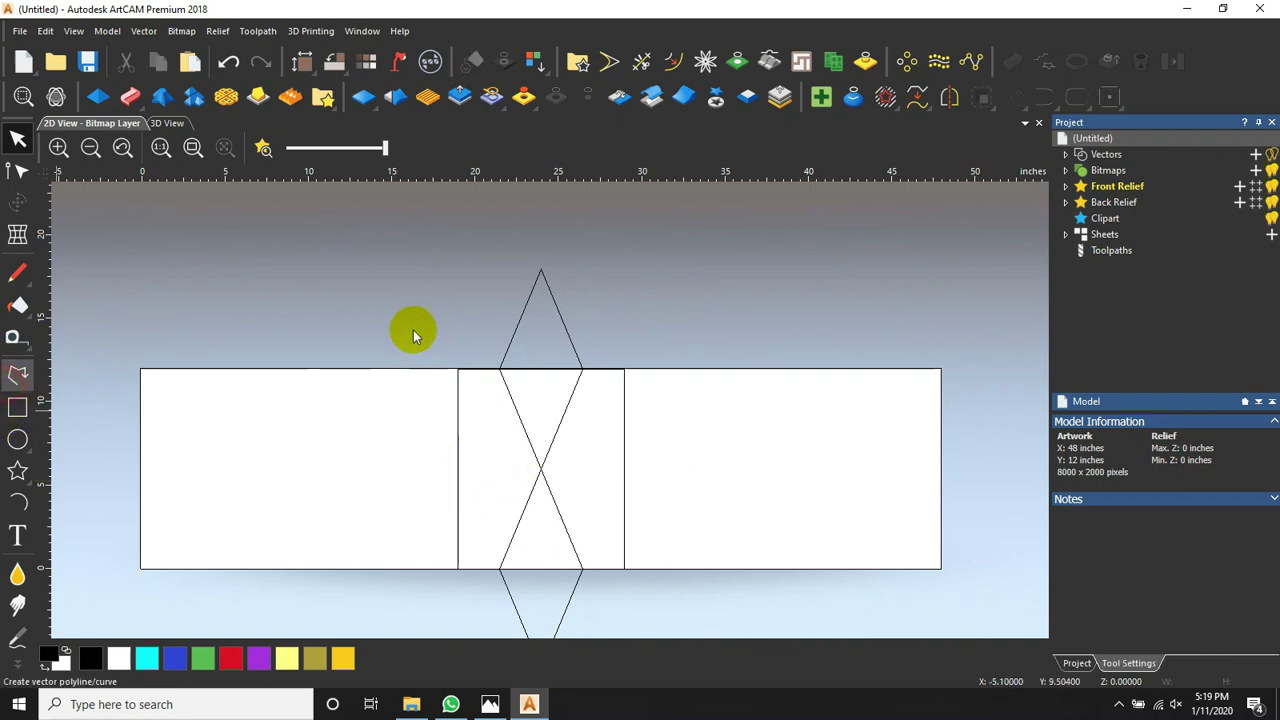
click(457, 368)
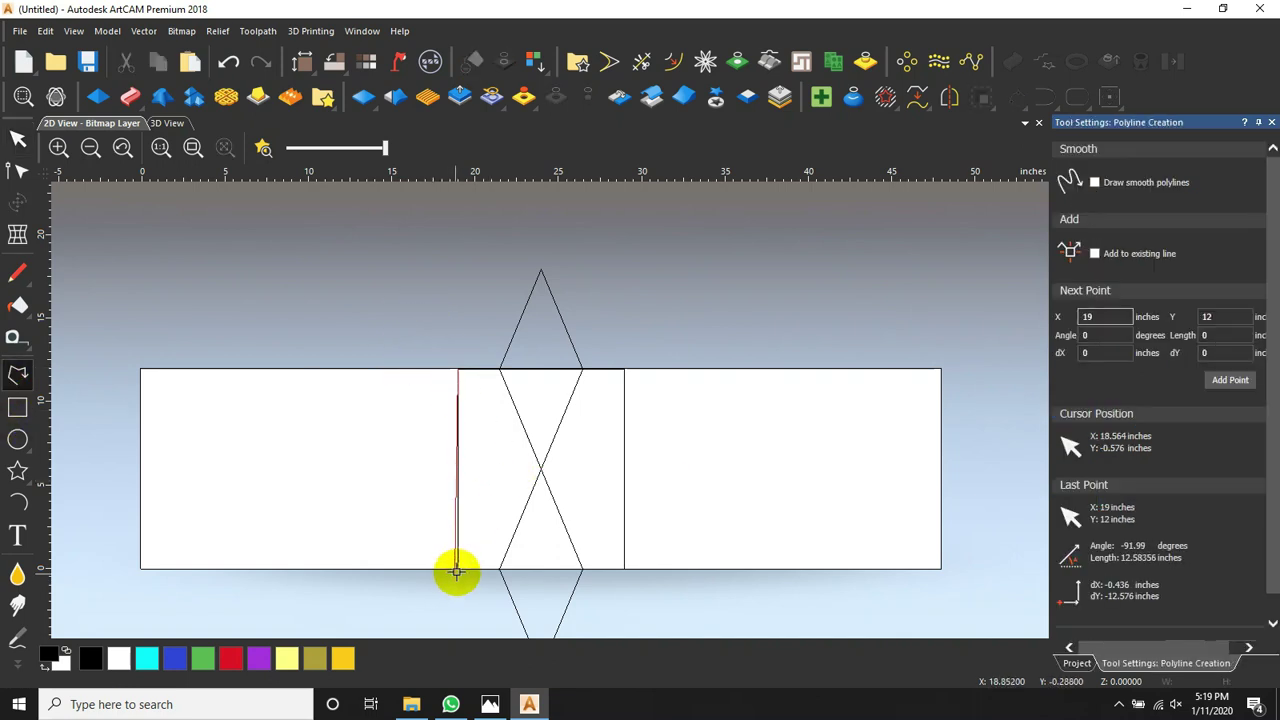
click(457, 568)
key(Escape)
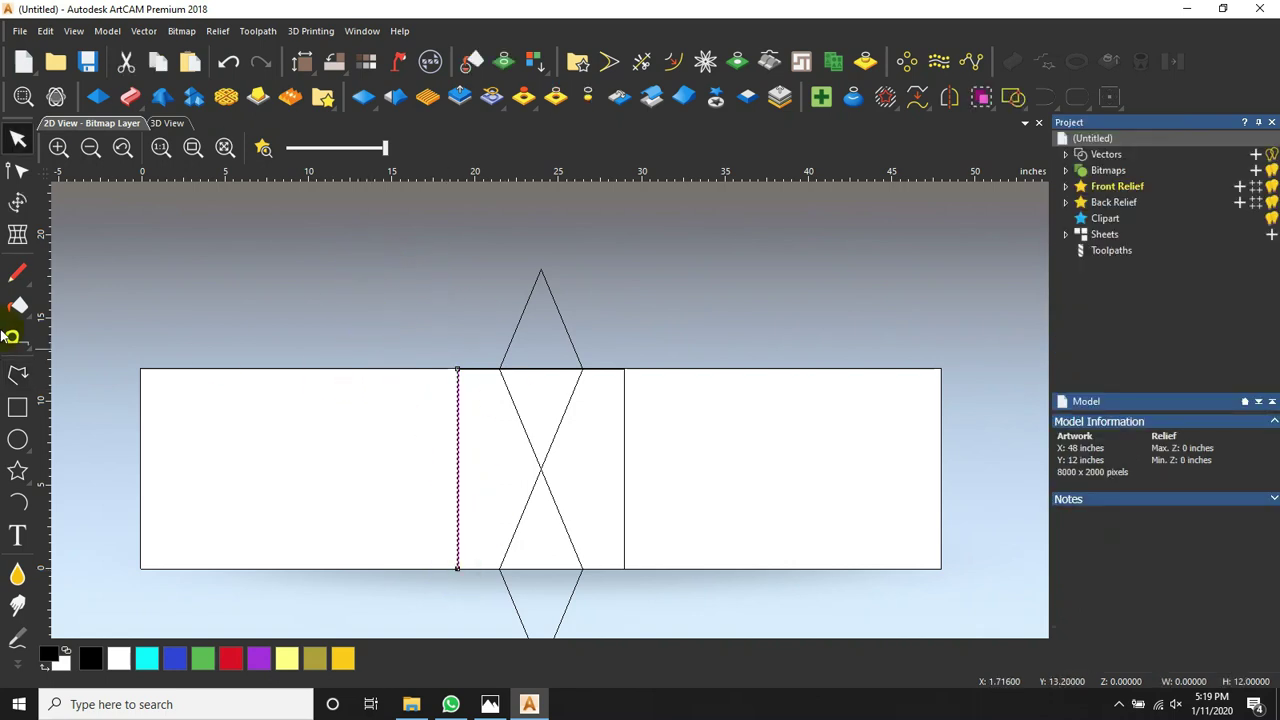
click(18, 376)
click(623, 368)
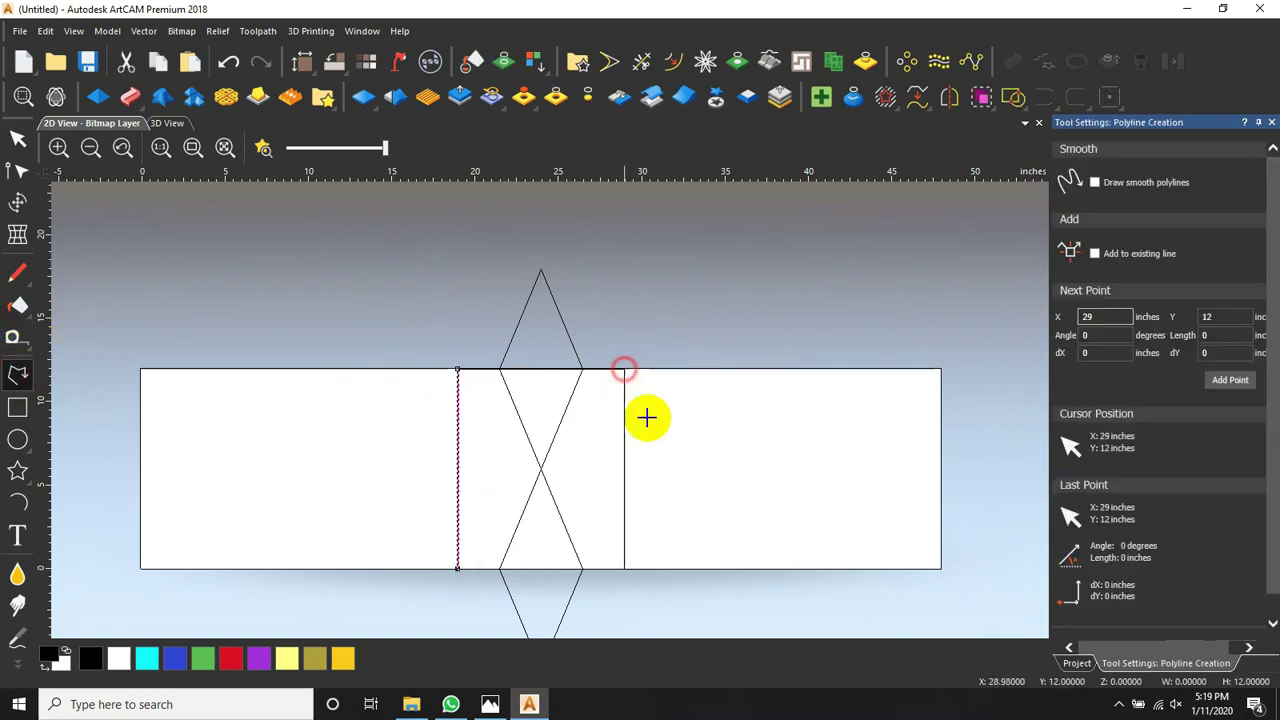
click(624, 568)
key(Escape)
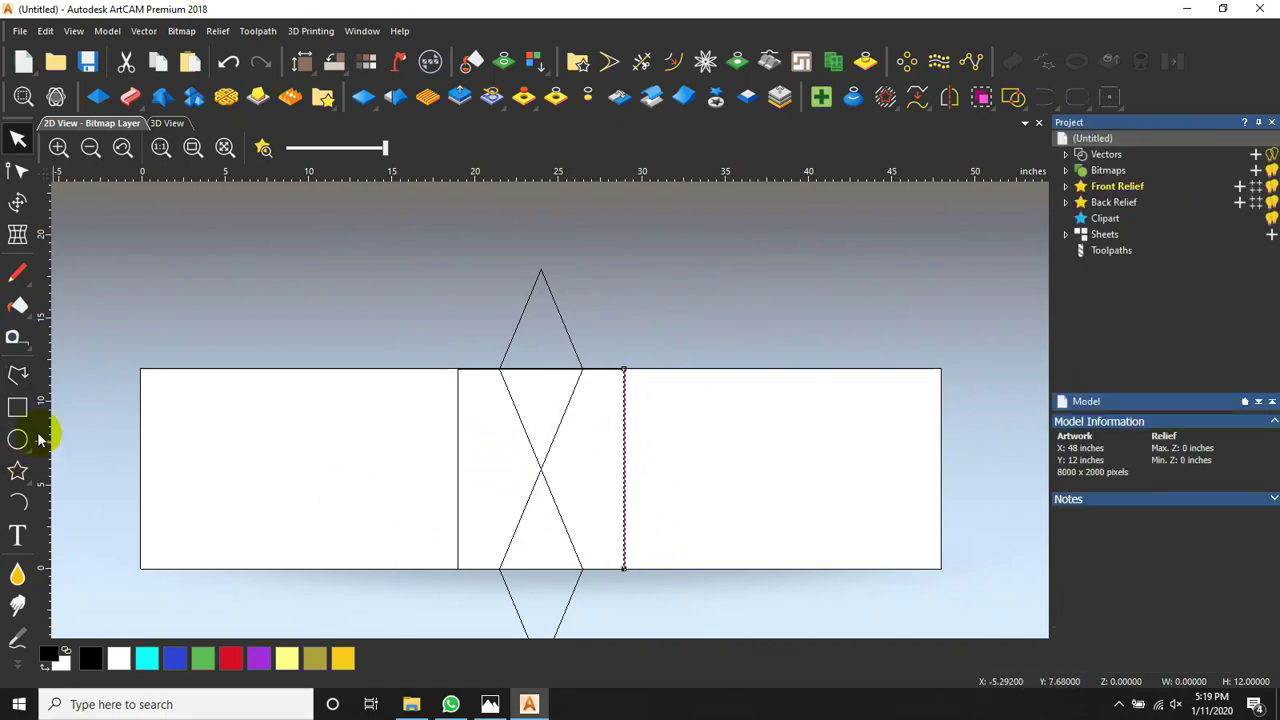
Draw a slanted polyline from X 19, Y 5.28 on the rectangle's left side to the point where the diamonds meet
click(18, 390)
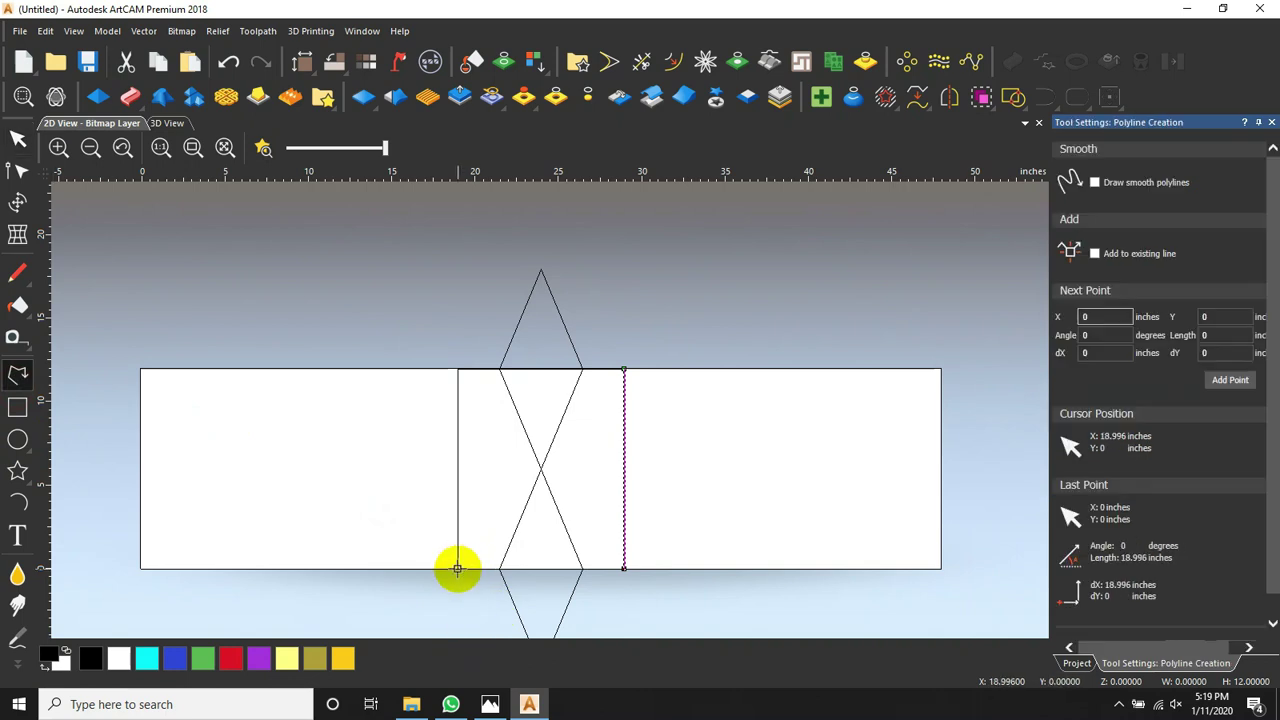
click(460, 487)
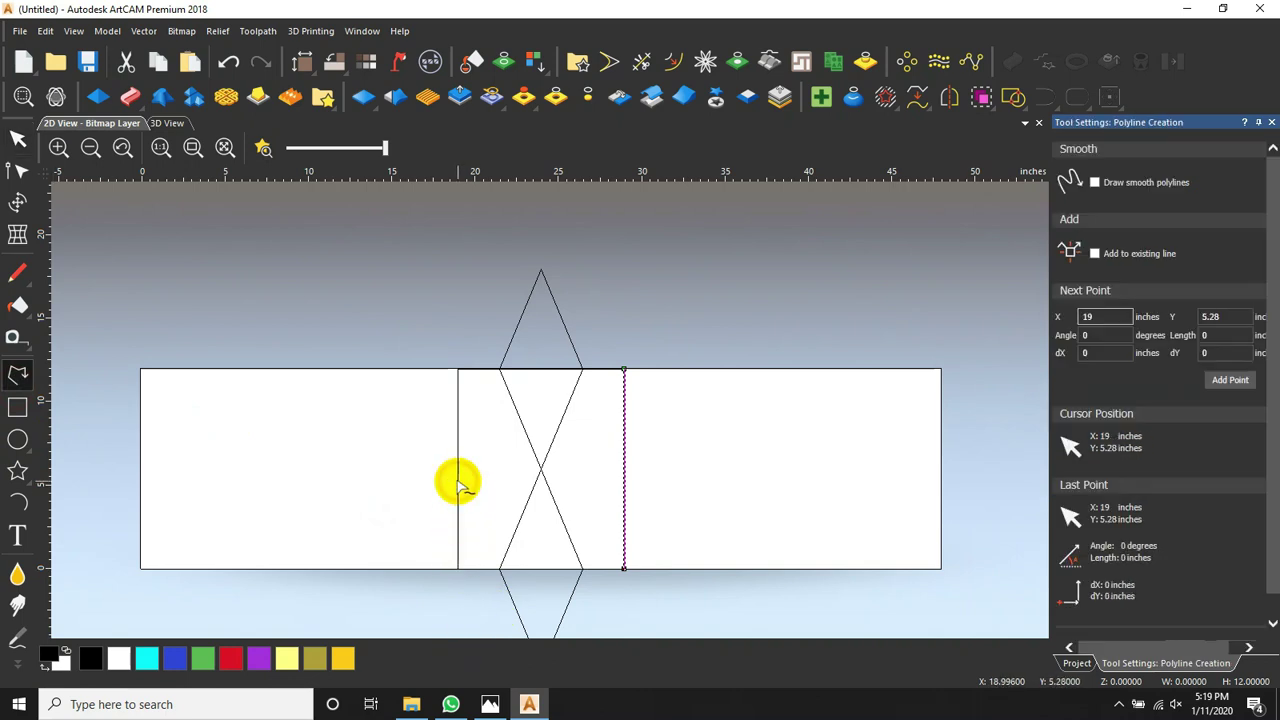
click(541, 466)
right_click(537, 366)
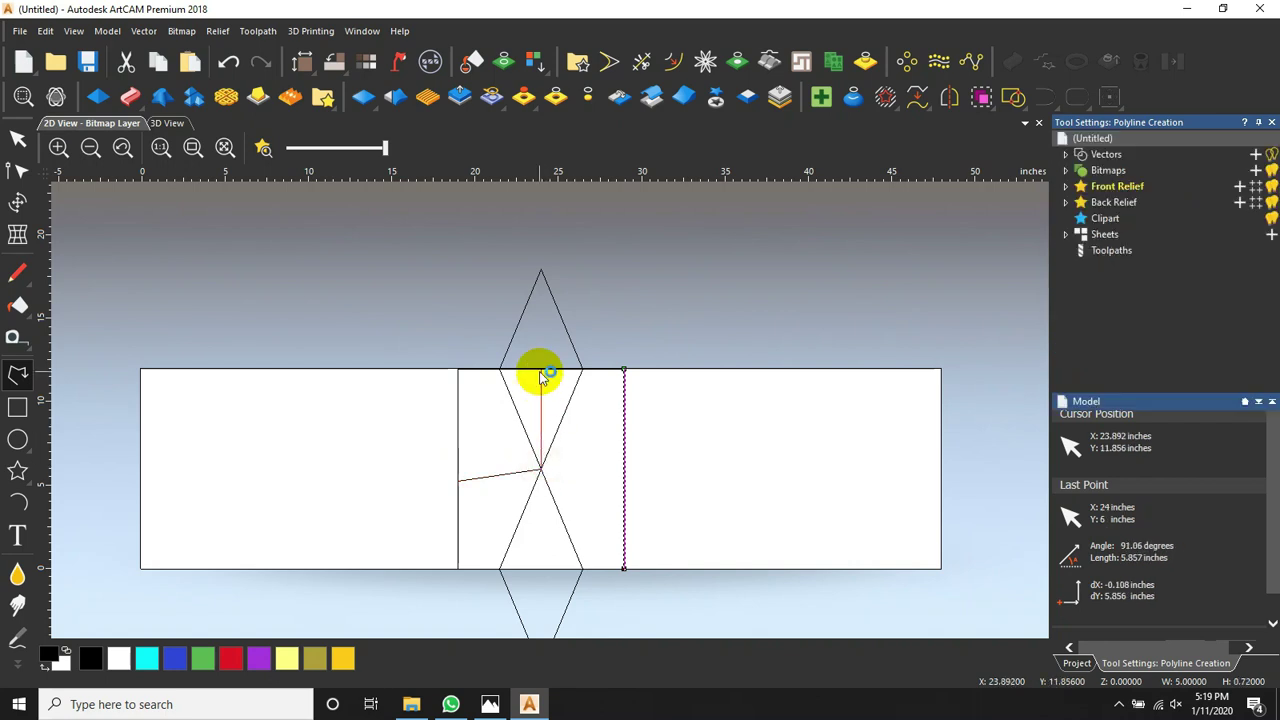
Mirror a copy of the slanted line to the right and join both halves into one vector
click(949, 97)
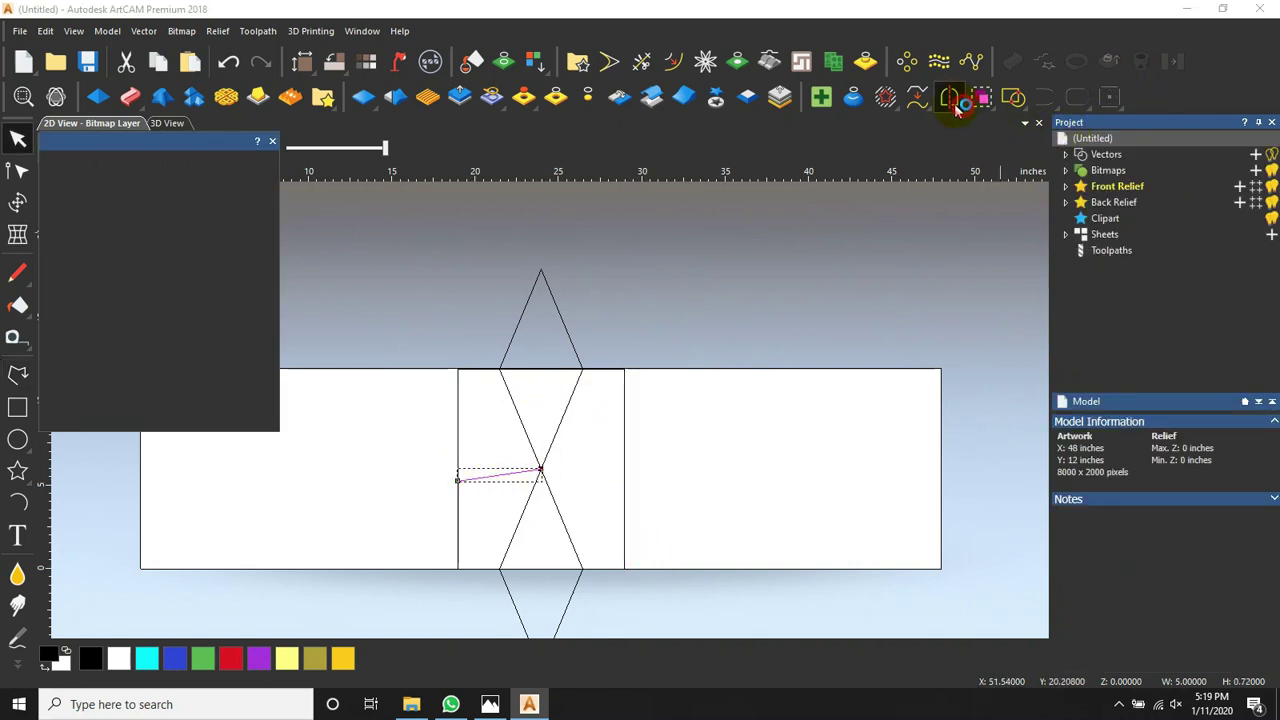
click(216, 284)
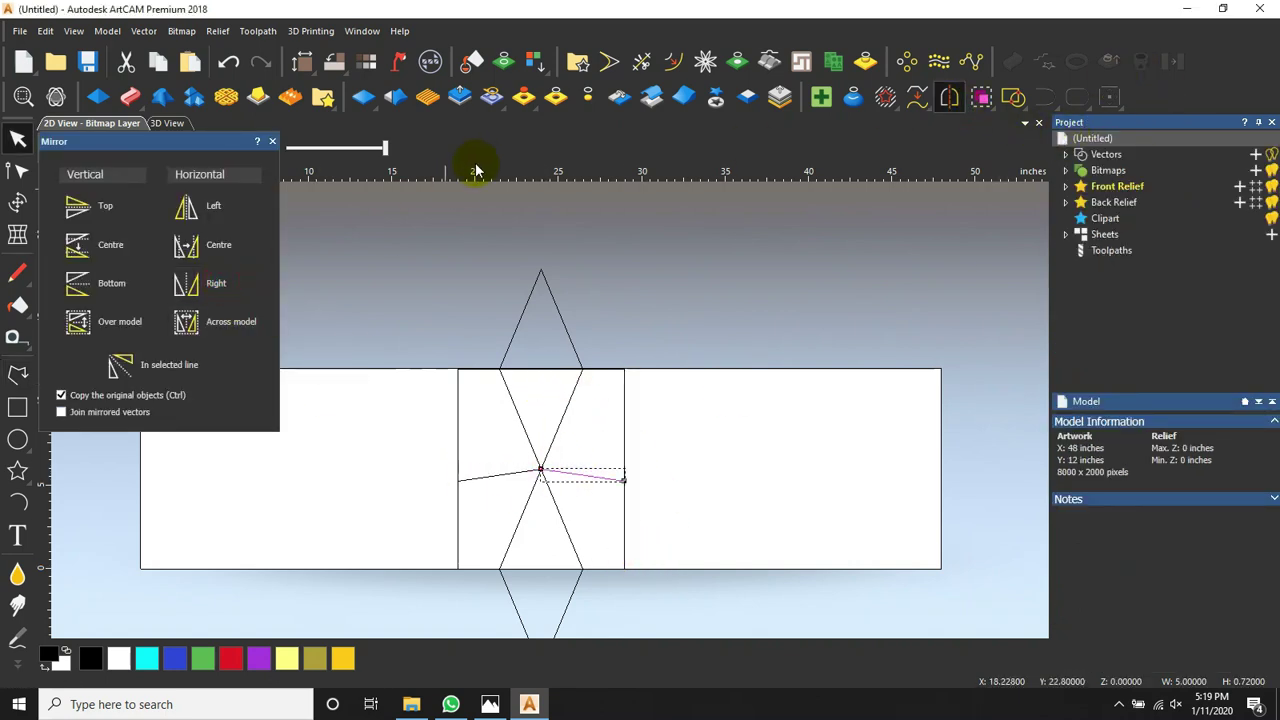
click(276, 141)
shift+click(497, 476)
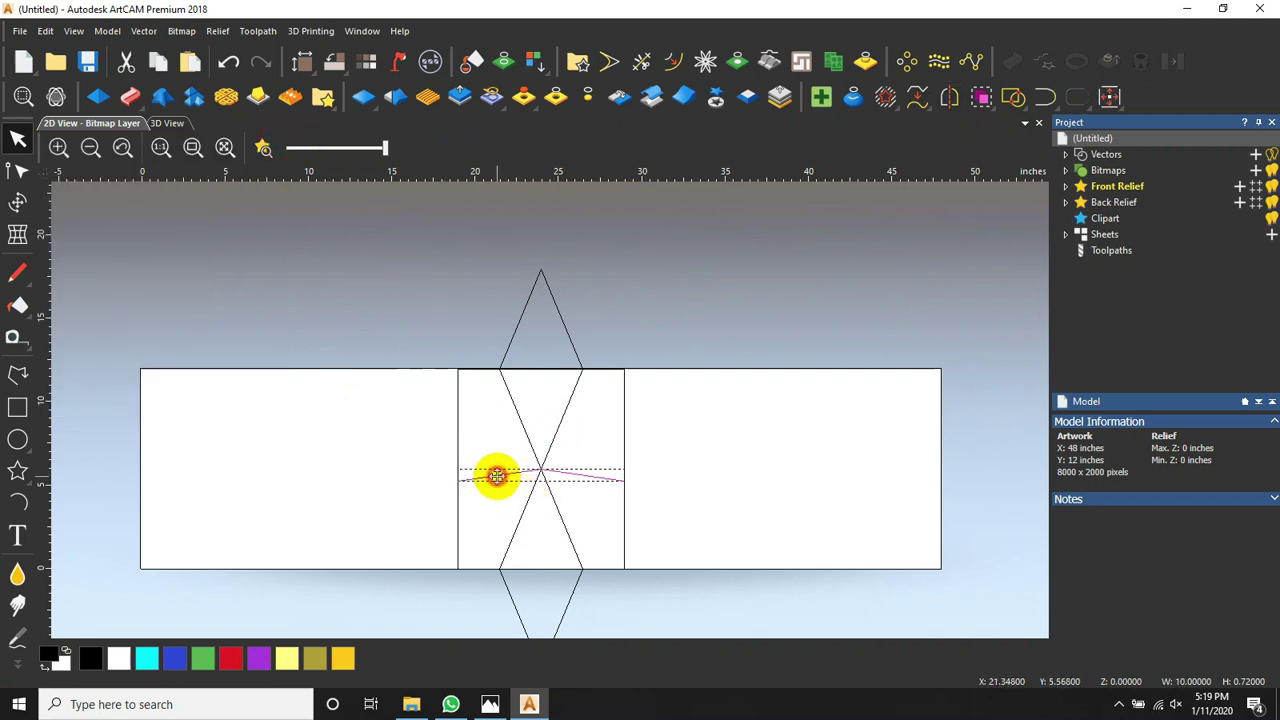
key(j)
click(1013, 279)
click(1031, 136)
Select the complete 10-inch-wide handle detail and move it to the right end of the model
scroll(623, 362, down, 2)
drag(622, 343, 492, 516)
drag(590, 489, 750, 489)
click(806, 345)
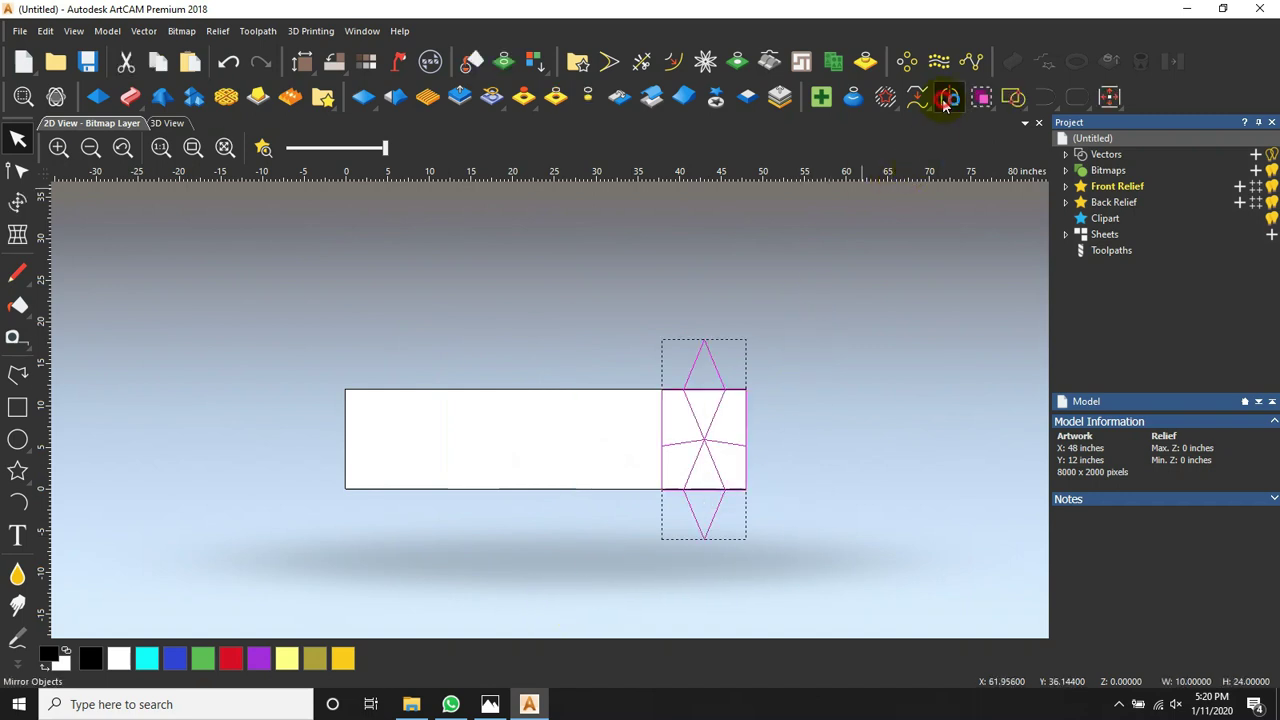
Mirror a copy of the handle detail across the model to the opposite end, keeping the original
click(948, 97)
click(222, 321)
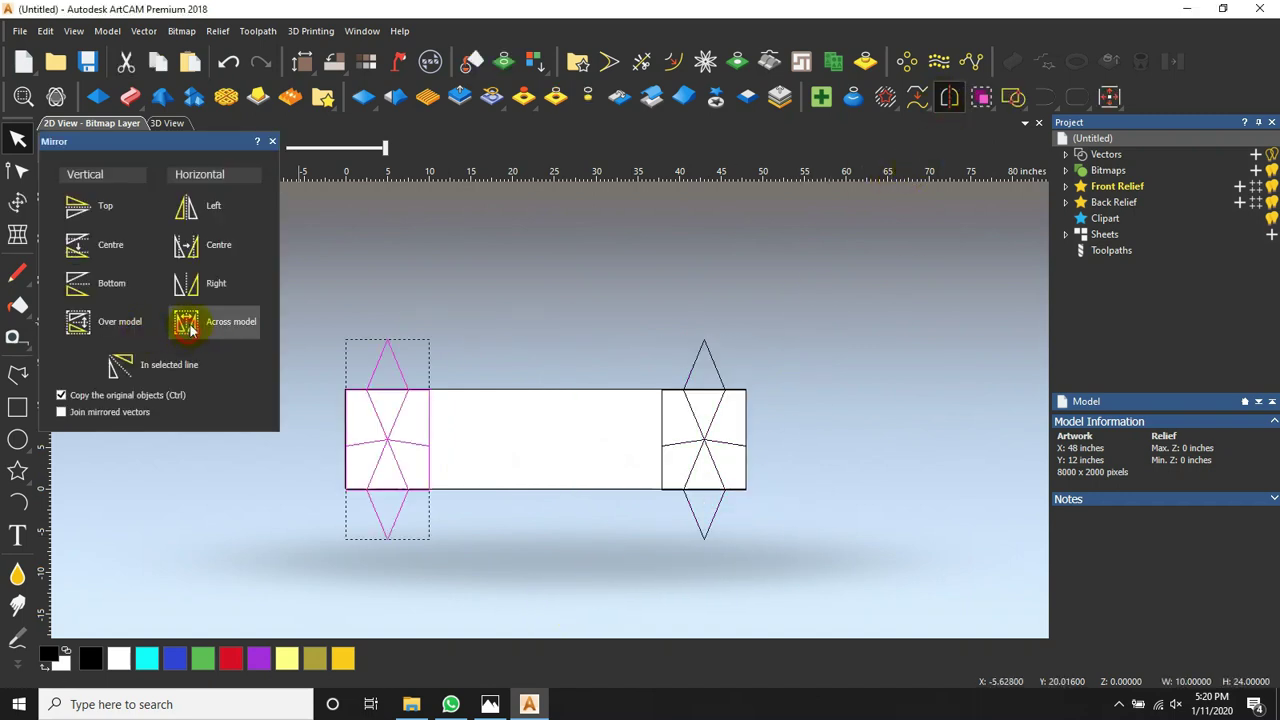
click(275, 142)
click(412, 251)
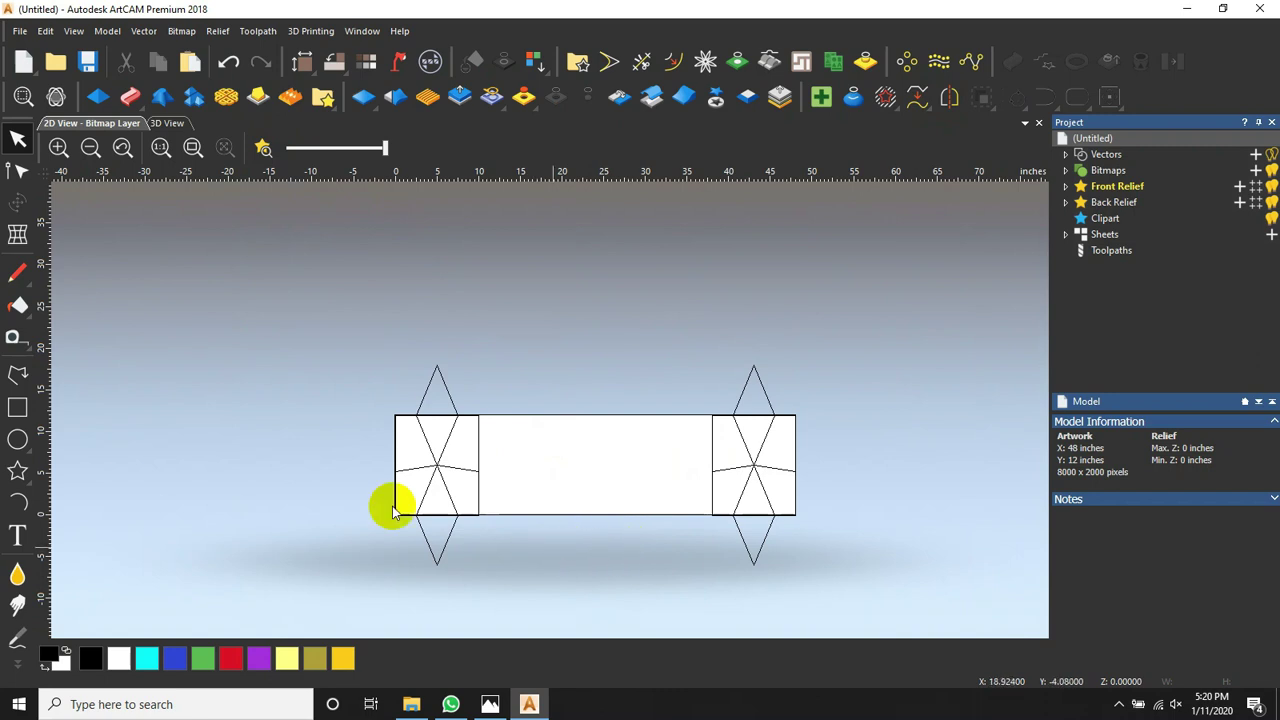
Measure the distance between the inner vertical lines of the two handle details
click(479, 450)
shift+click(711, 437)
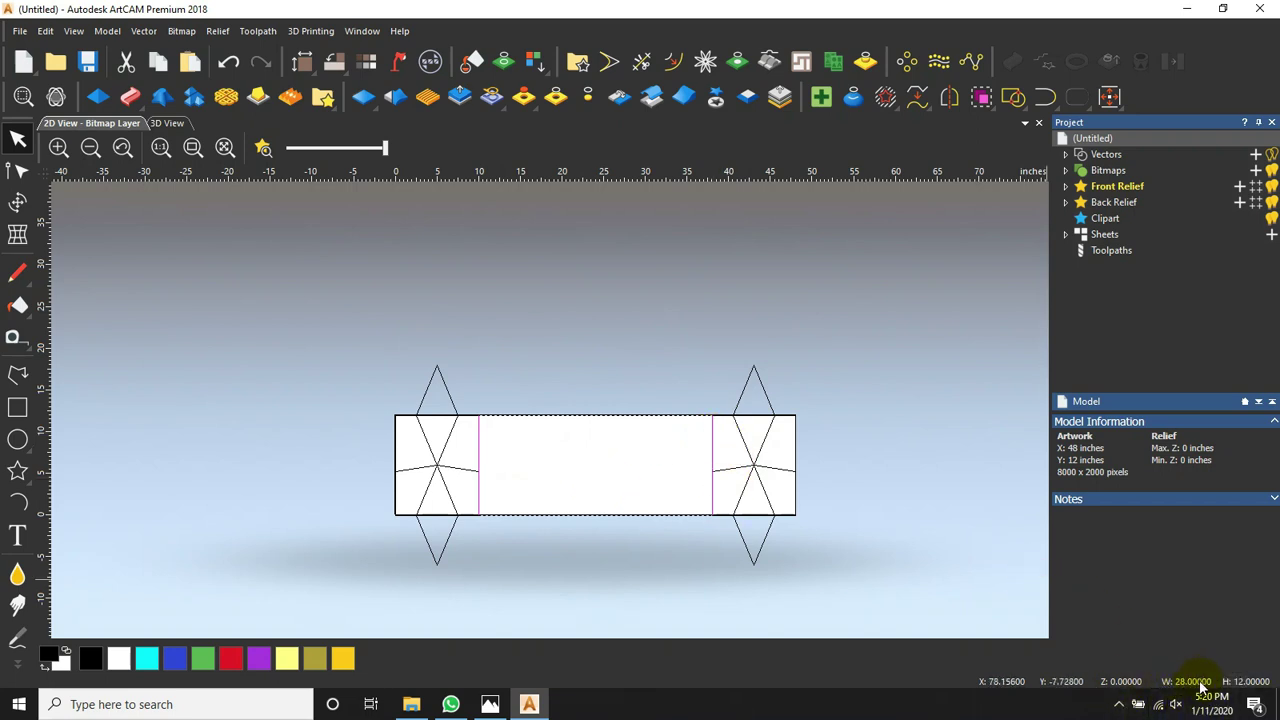
scroll(587, 459, up, 1)
click(422, 331)
Draw a small Start - End - Point On Arc arc about 1.8 inches wide, just above the left detail's inner vertical line
click(370, 406)
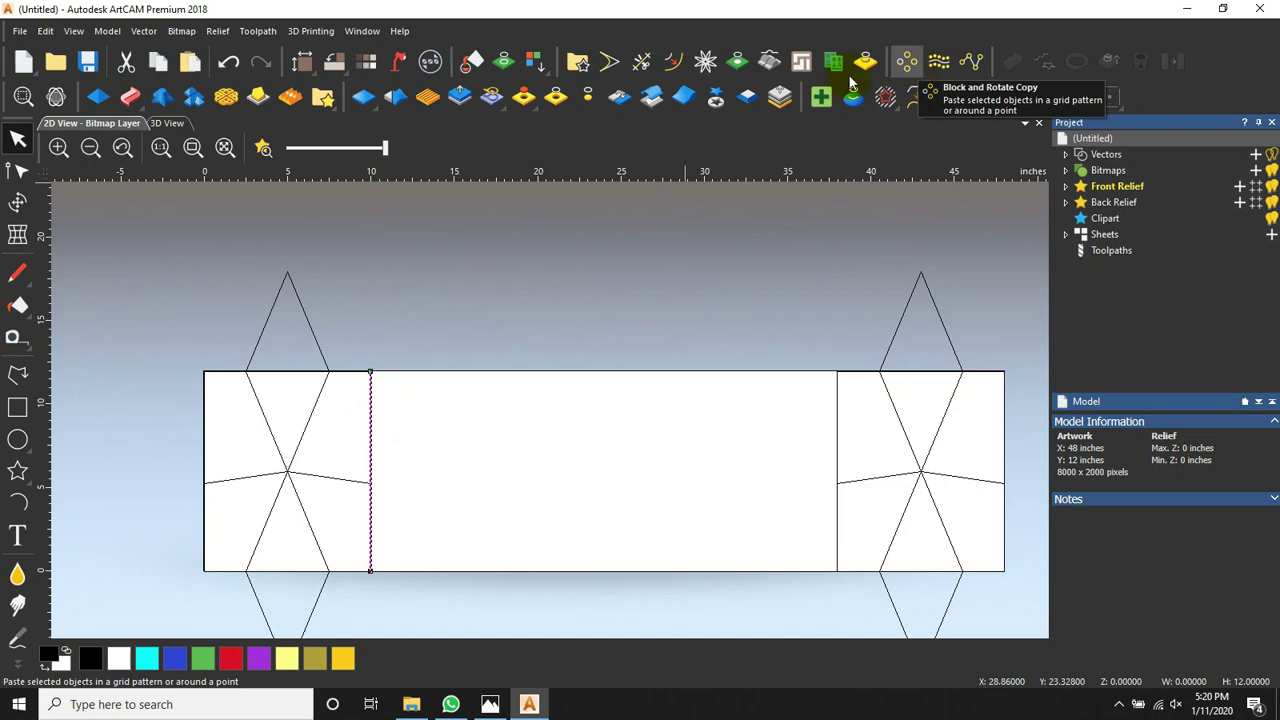
click(17, 503)
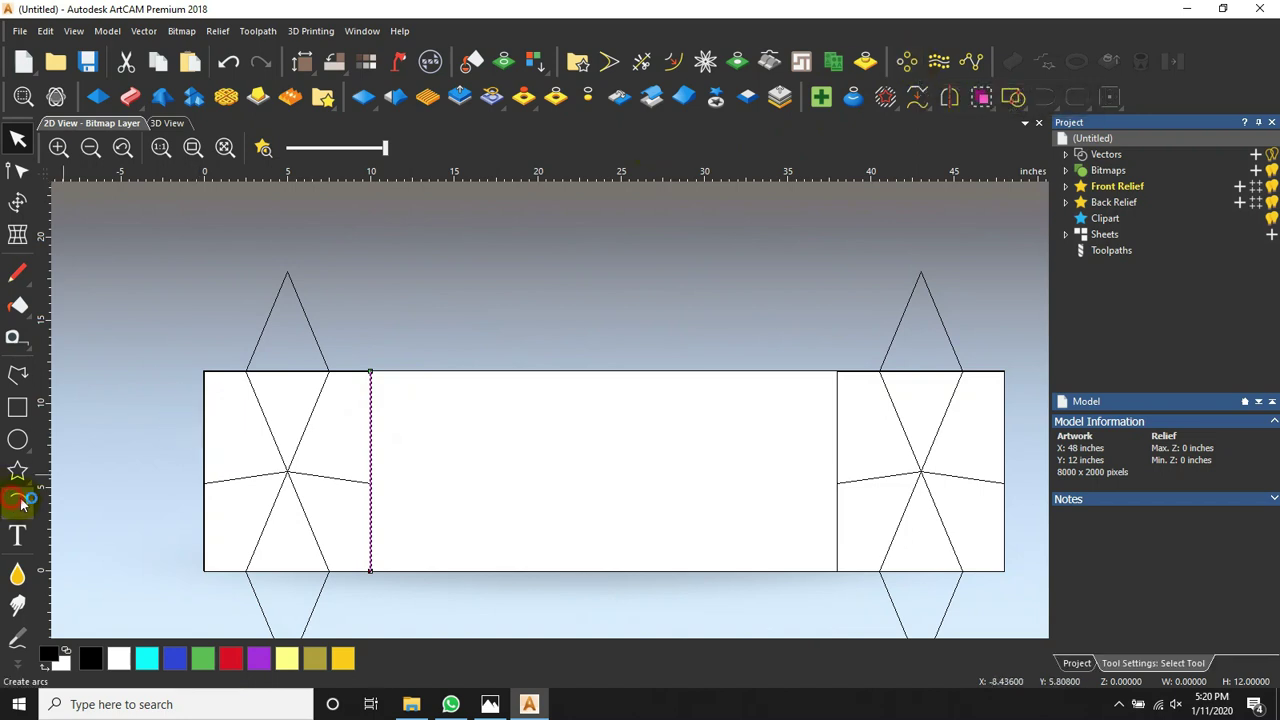
click(376, 357)
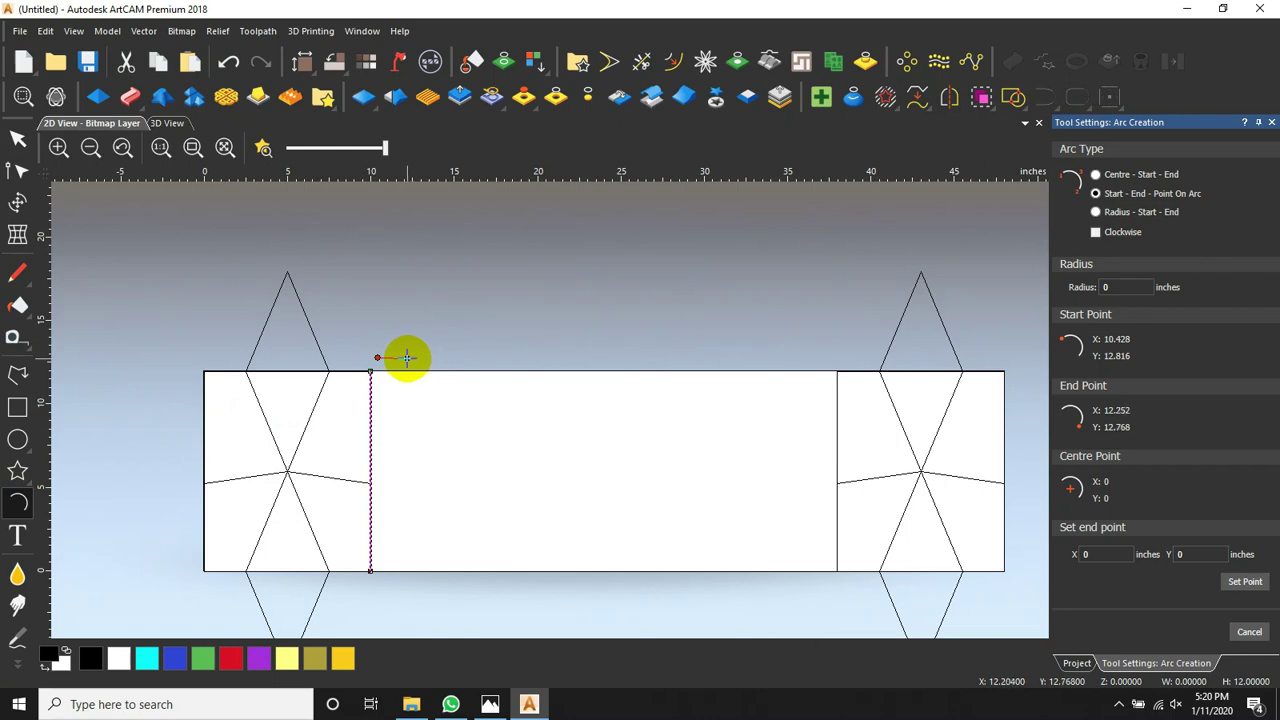
click(408, 357)
click(395, 343)
Switch to the reference photo in Photos and circle the fluted section between the two handles in orange
click(492, 705)
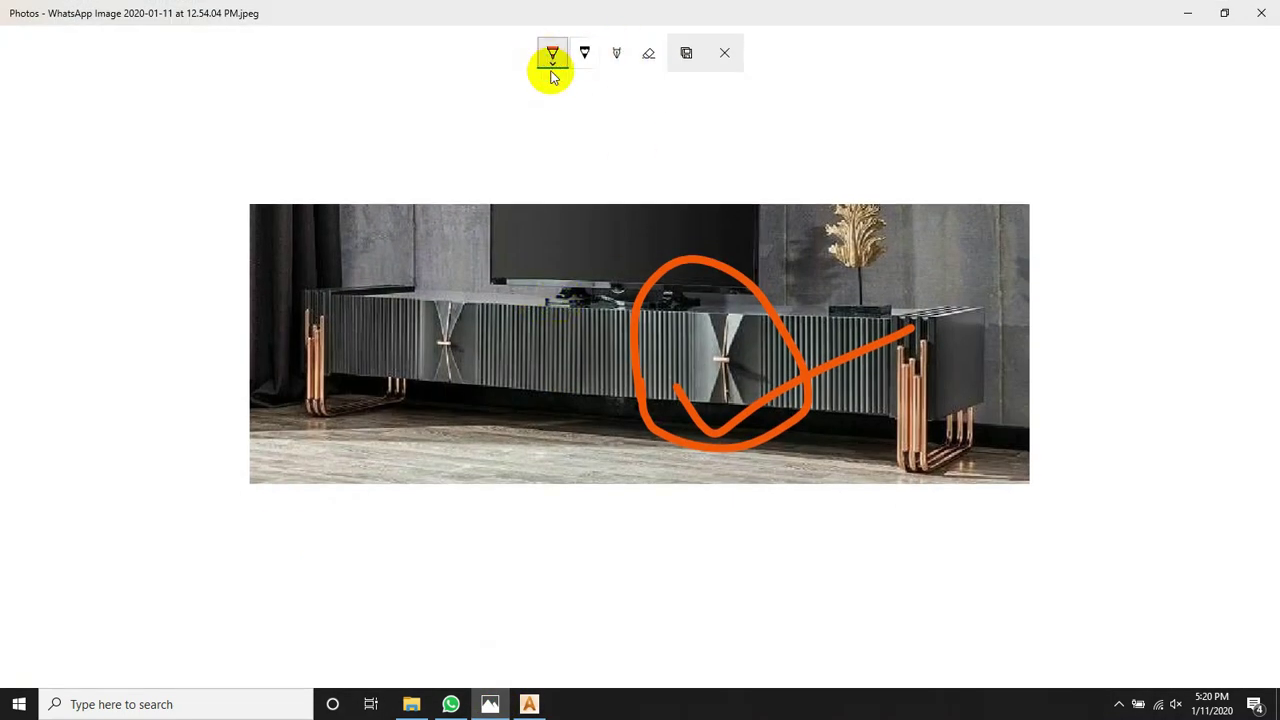
click(552, 54)
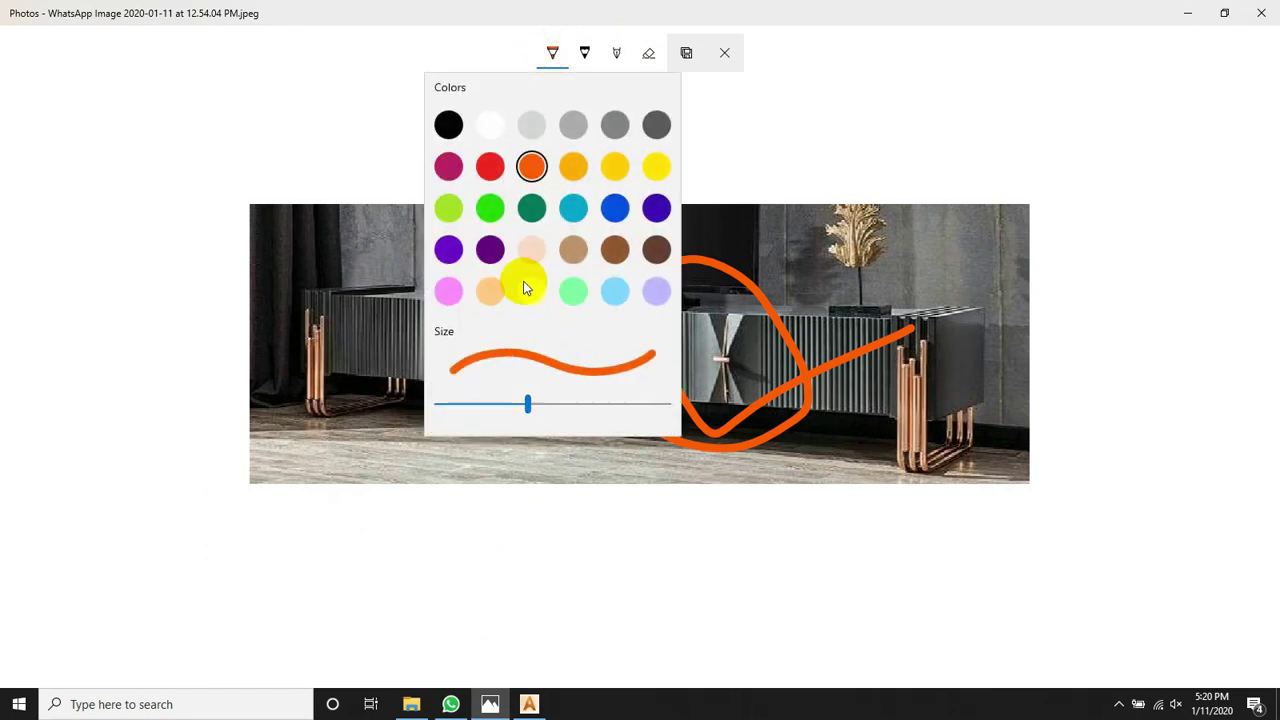
click(530, 166)
mouse_move(531, 297)
mouse_down()
mouse_move(520, 411)
mouse_move(573, 389)
mouse_move(574, 332)
mouse_move(533, 297)
mouse_up()
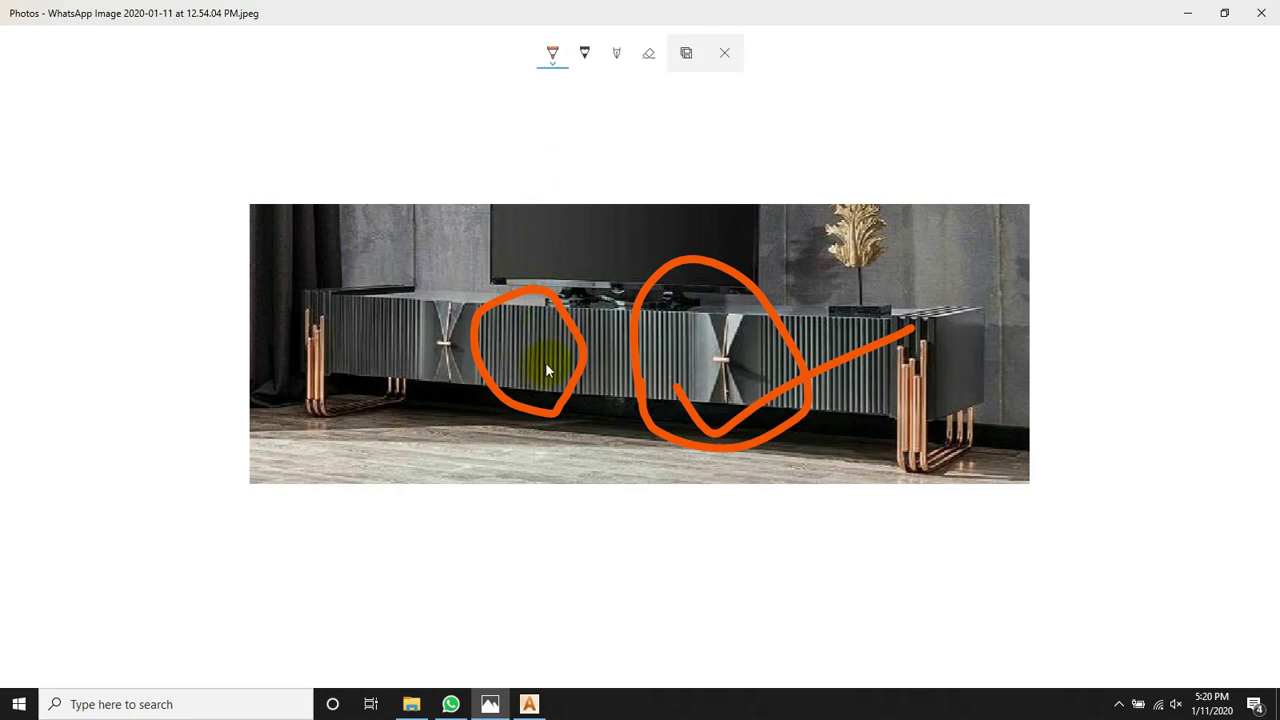
Draw an orange tick over the circled fluted section in the photo, then switch back to ArtCAM and leave arc creation
drag(521, 348, 650, 276)
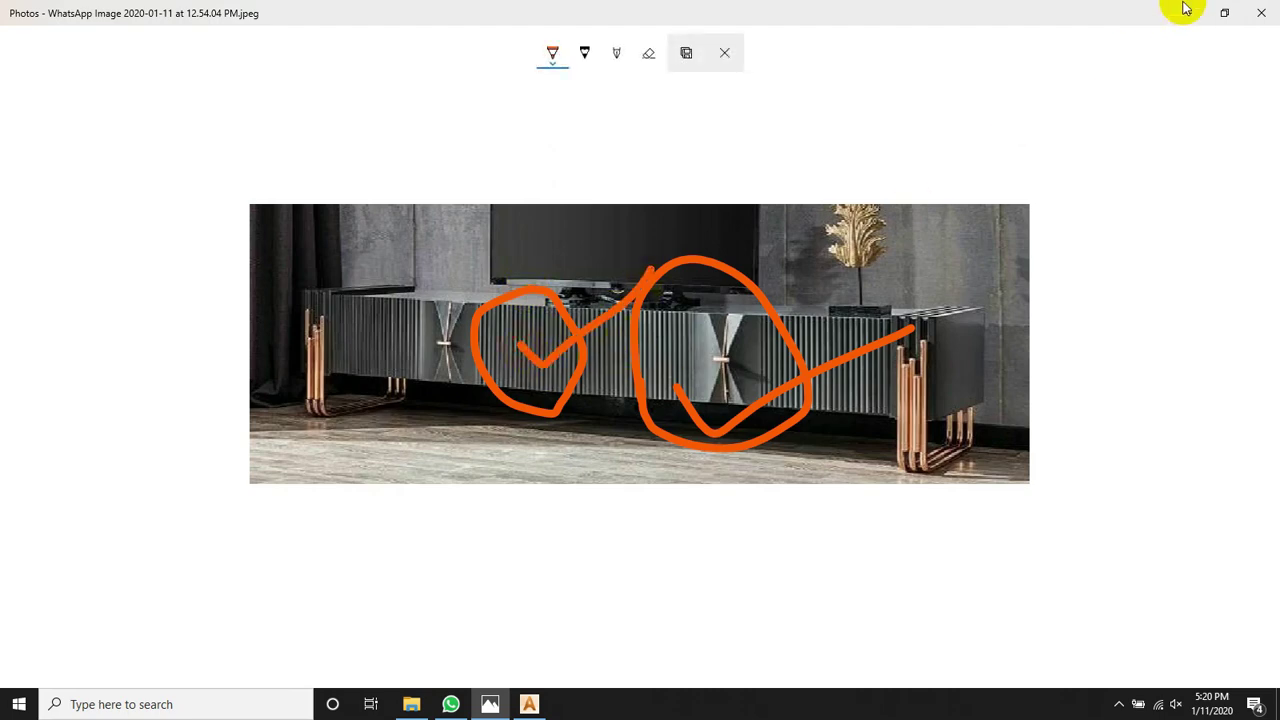
click(1187, 12)
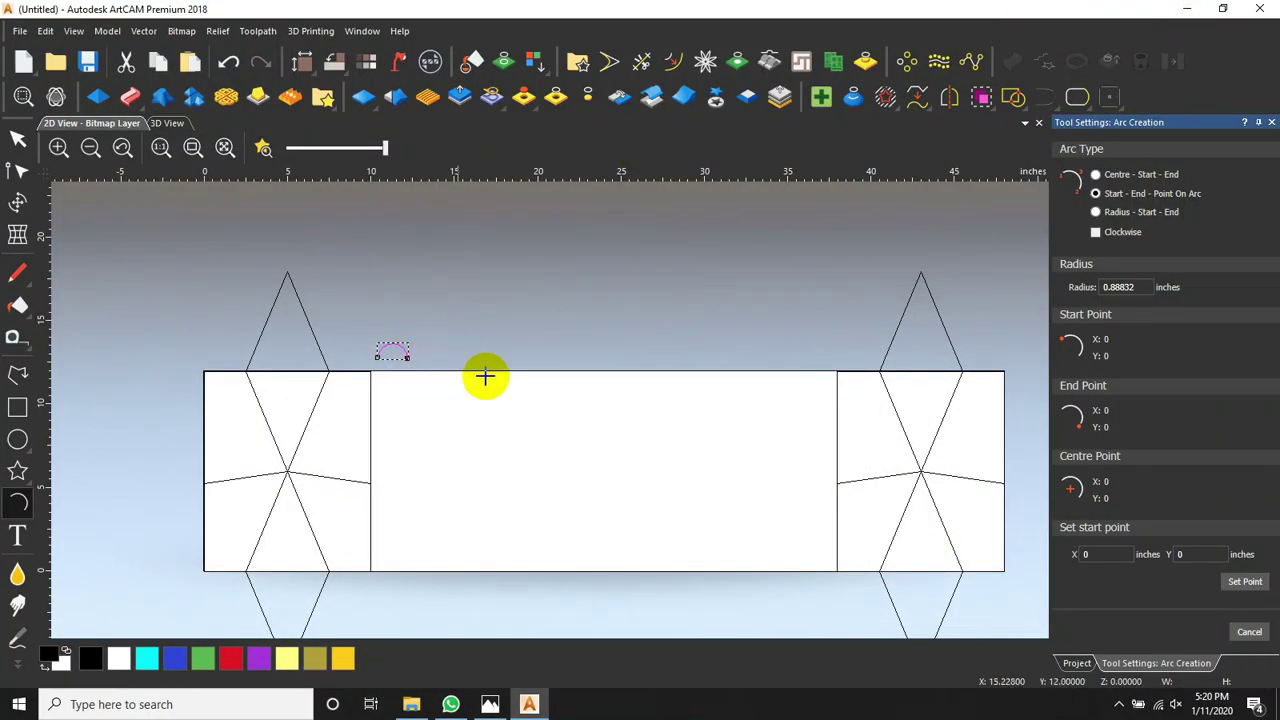
click(18, 138)
Try mirroring a copy of the small arc to its right side, then delete the copy
click(443, 306)
click(397, 347)
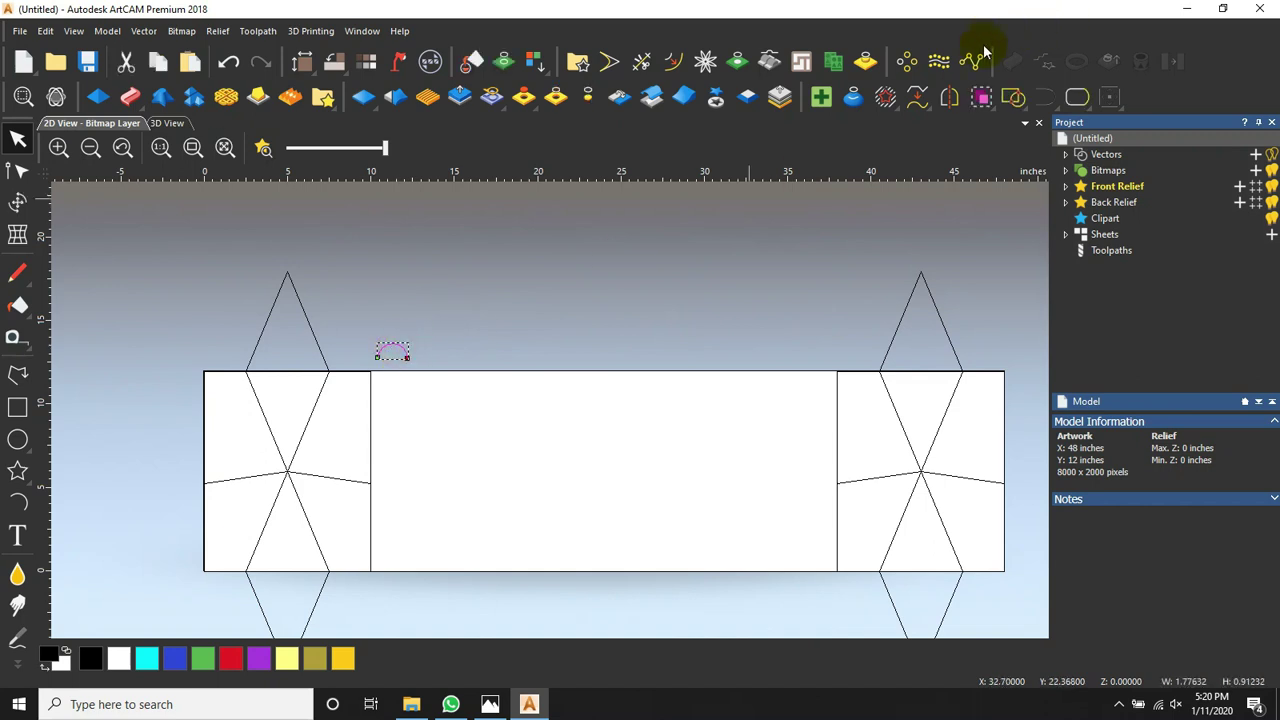
click(949, 97)
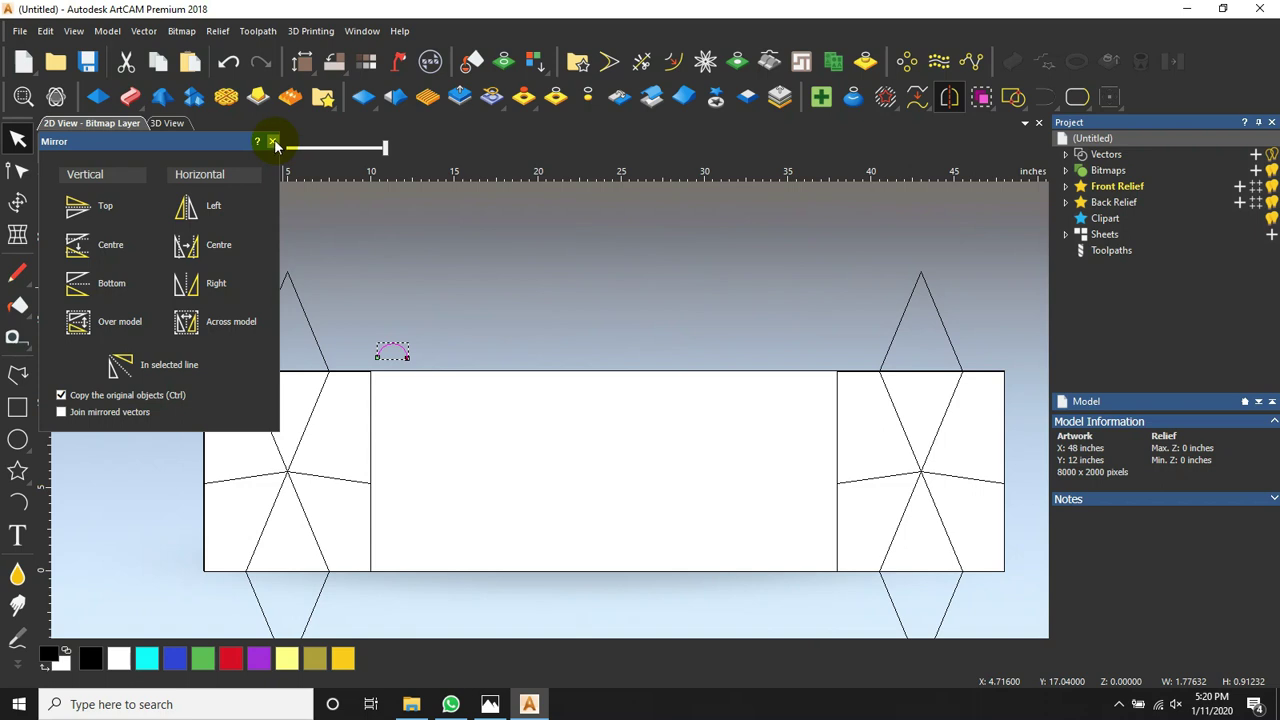
click(216, 294)
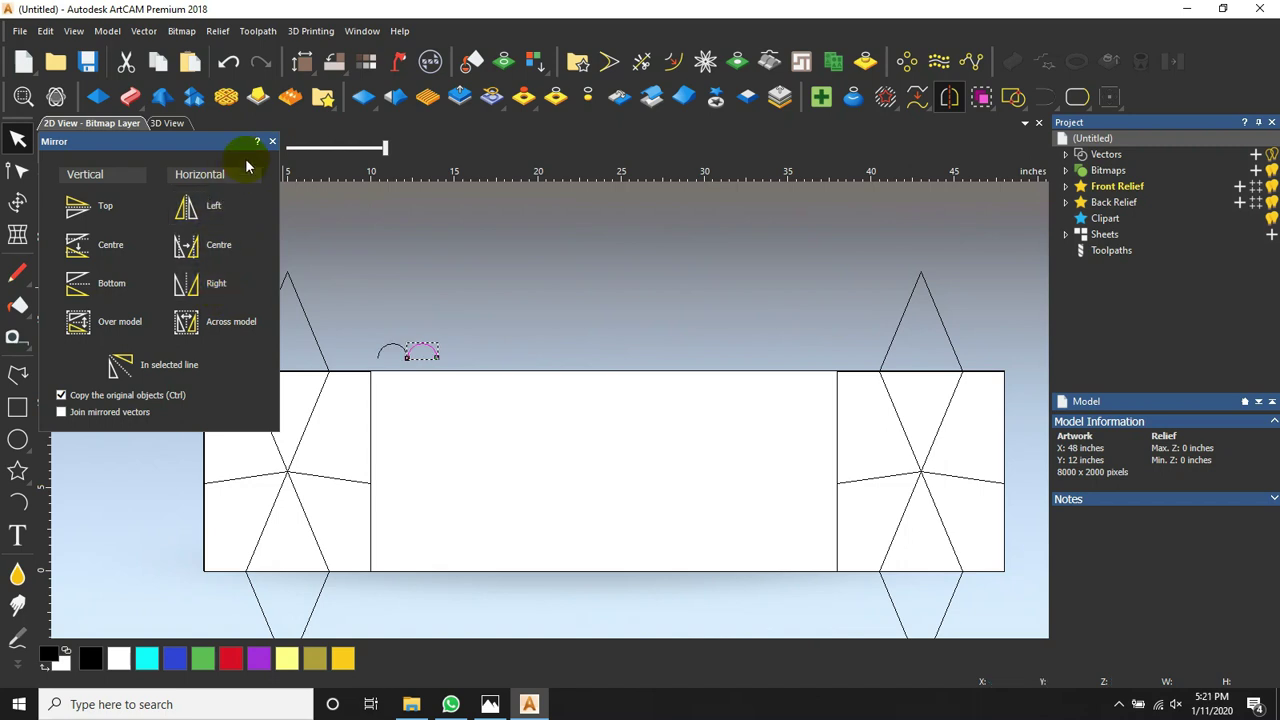
click(273, 145)
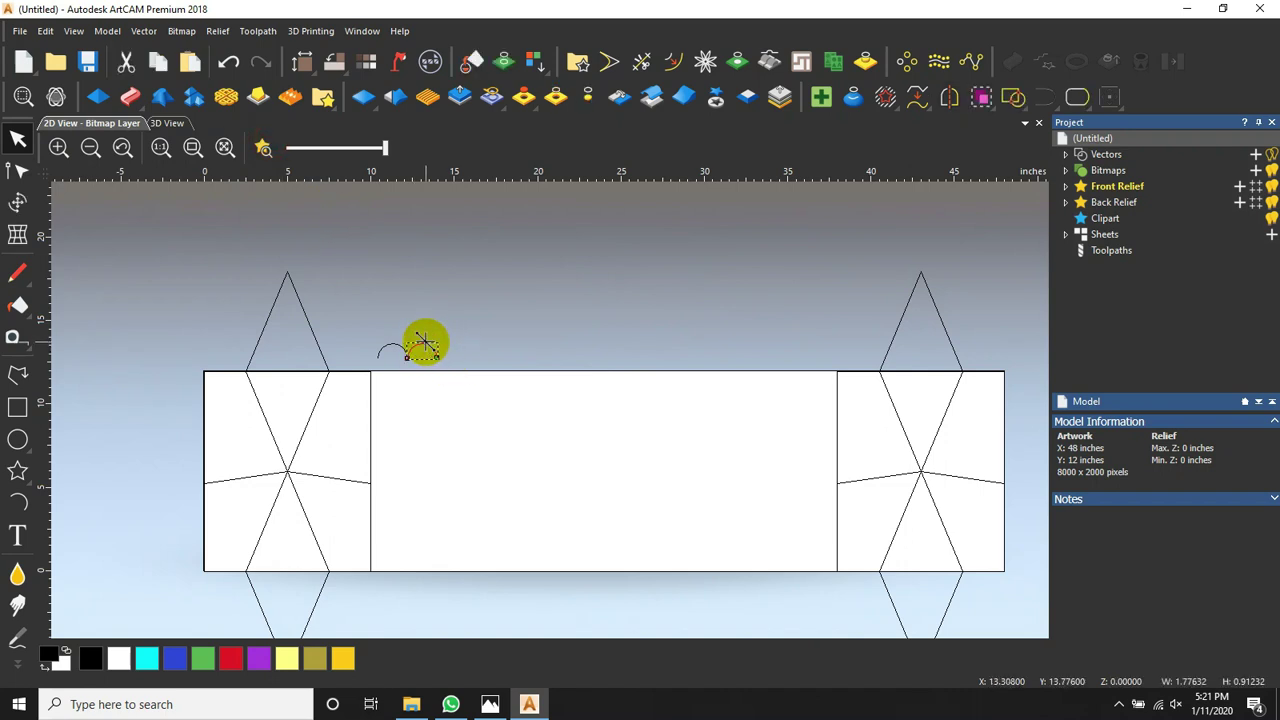
key(Delete)
Trim both arcs at the vertical guide lines and where they cross, leaving one S-shaped half wave
scroll(395, 358, up, 2)
scroll(395, 358, up, 2)
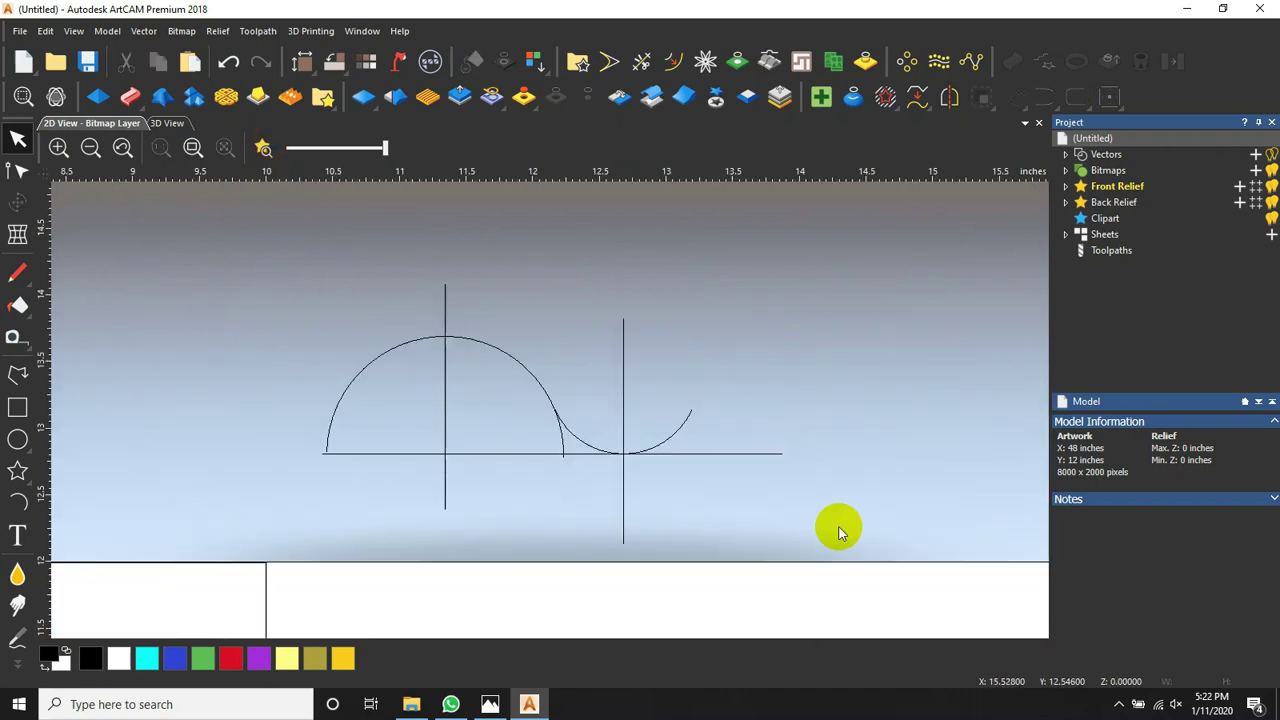
scroll(557, 406, down, 4)
scroll(532, 437, up, 3)
scroll(532, 437, up, 2)
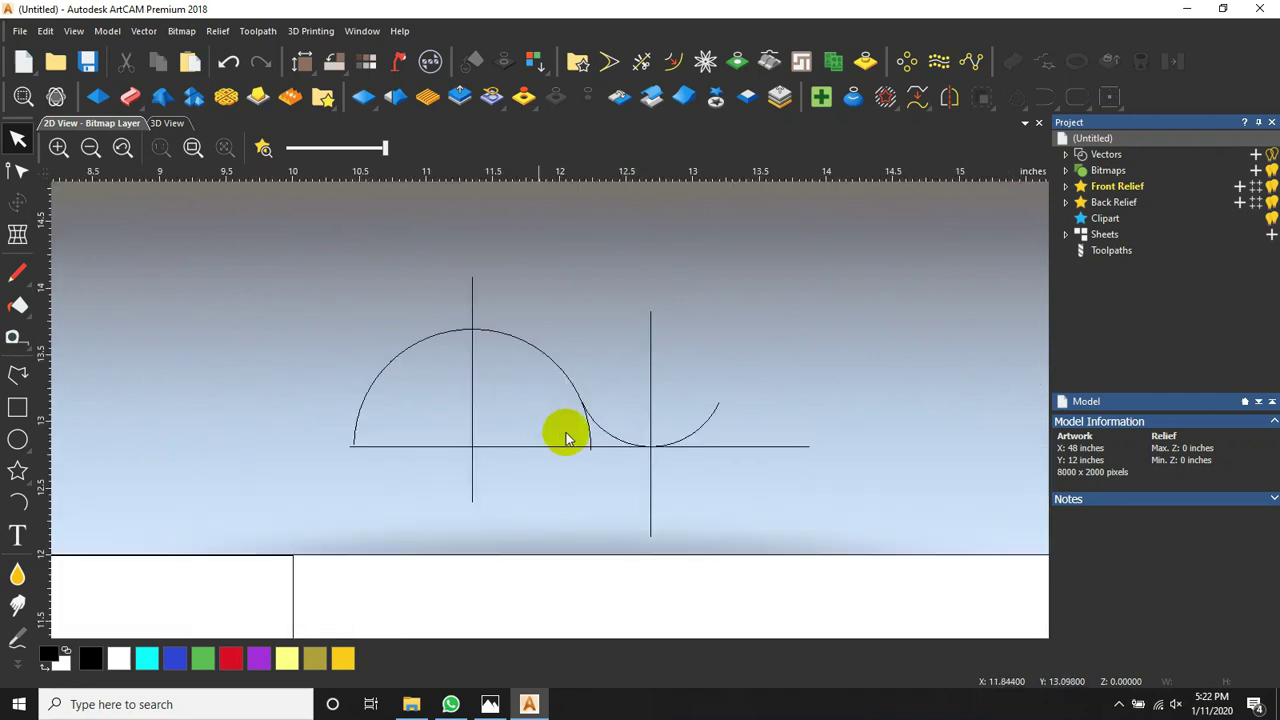
click(641, 61)
click(431, 342)
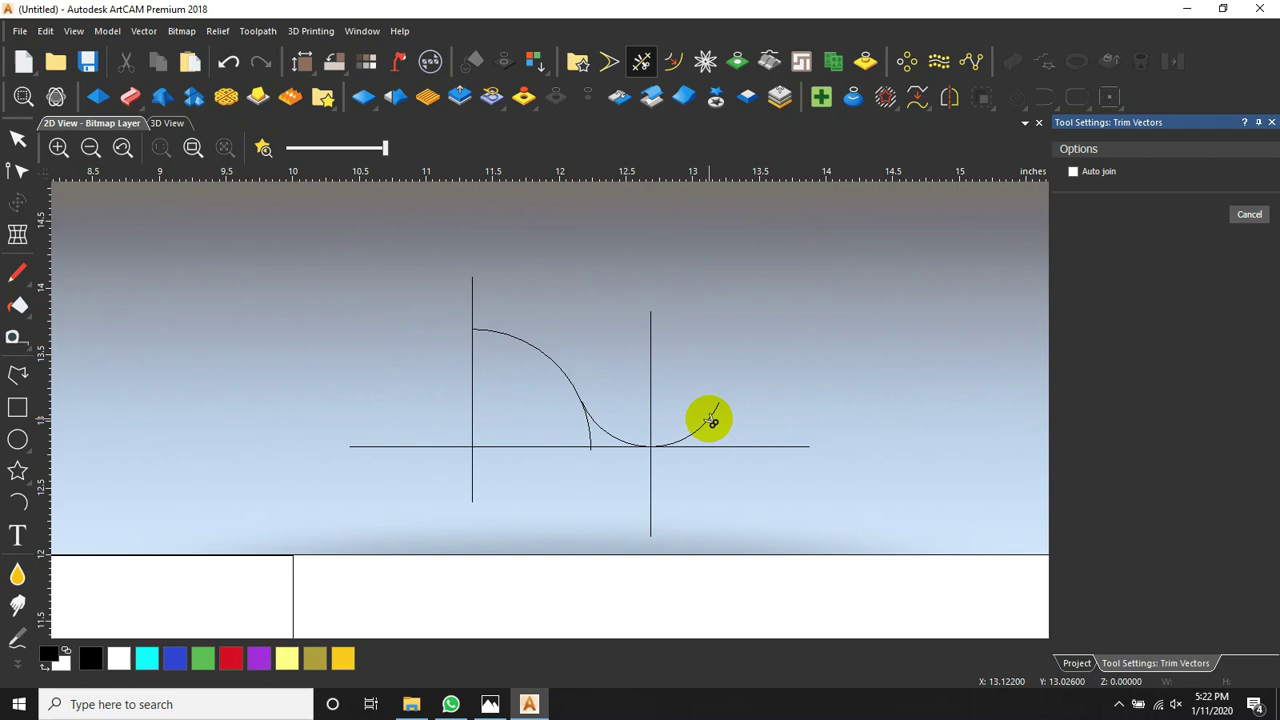
click(712, 420)
click(587, 432)
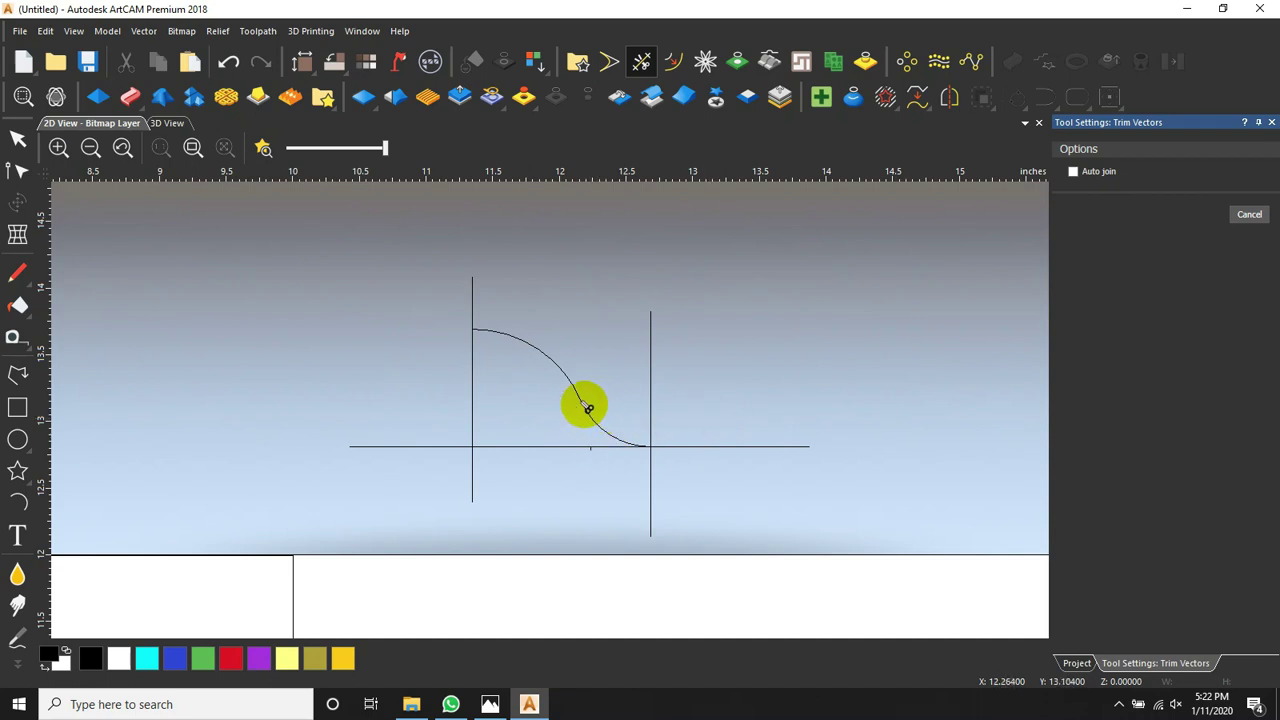
Delete the two vertical guide lines at the ends of the trimmed S-curve
scroll(588, 408, up, 10)
scroll(550, 270, up, 3)
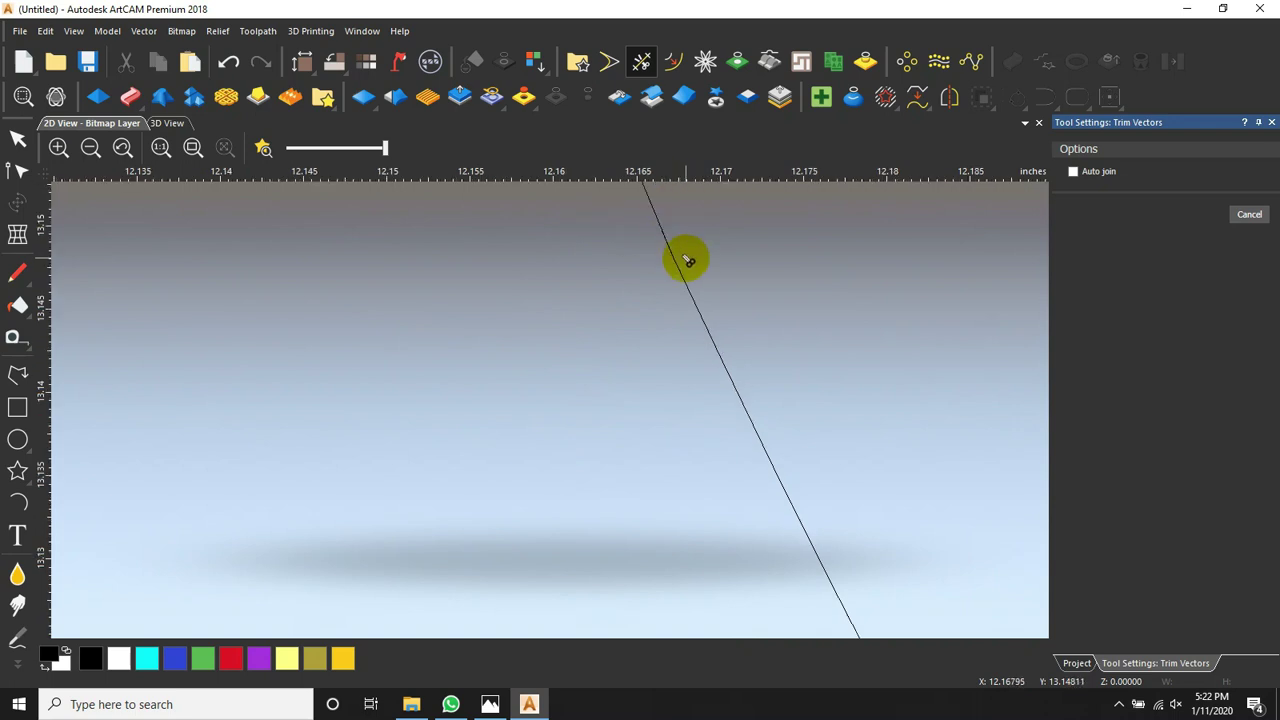
scroll(664, 205, up, 1)
scroll(700, 260, down, 1)
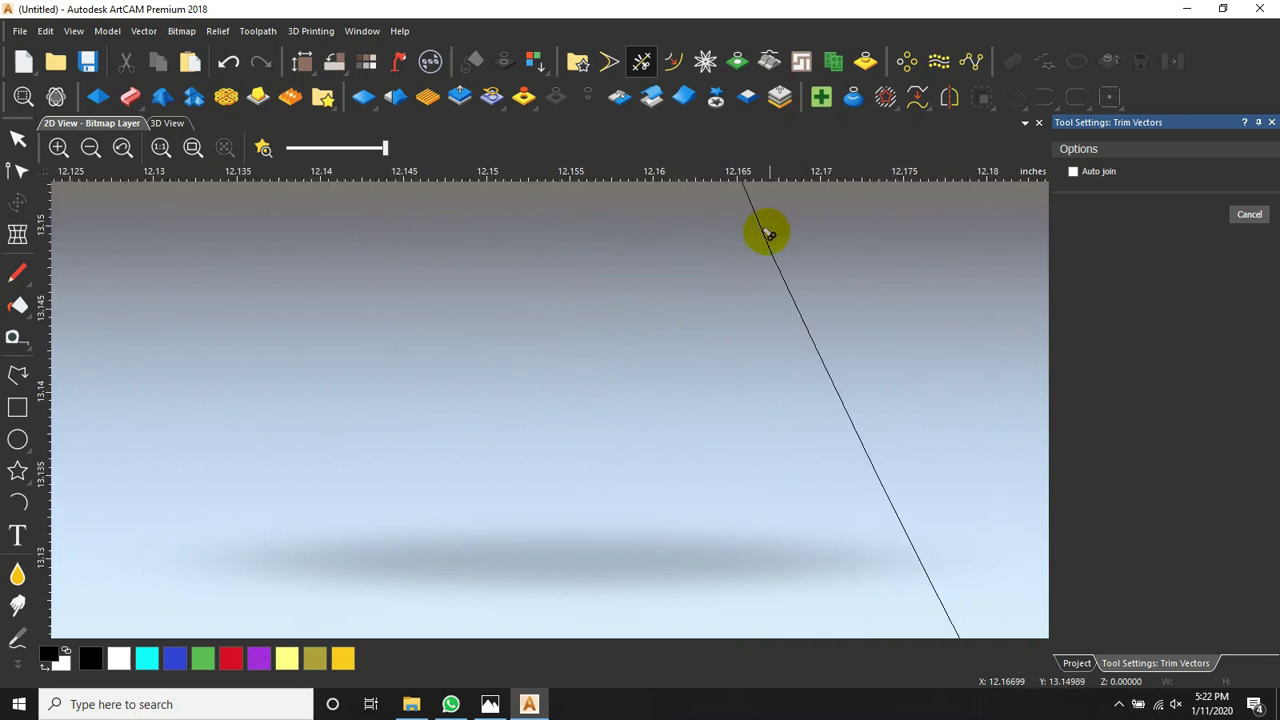
scroll(723, 349, down, 12)
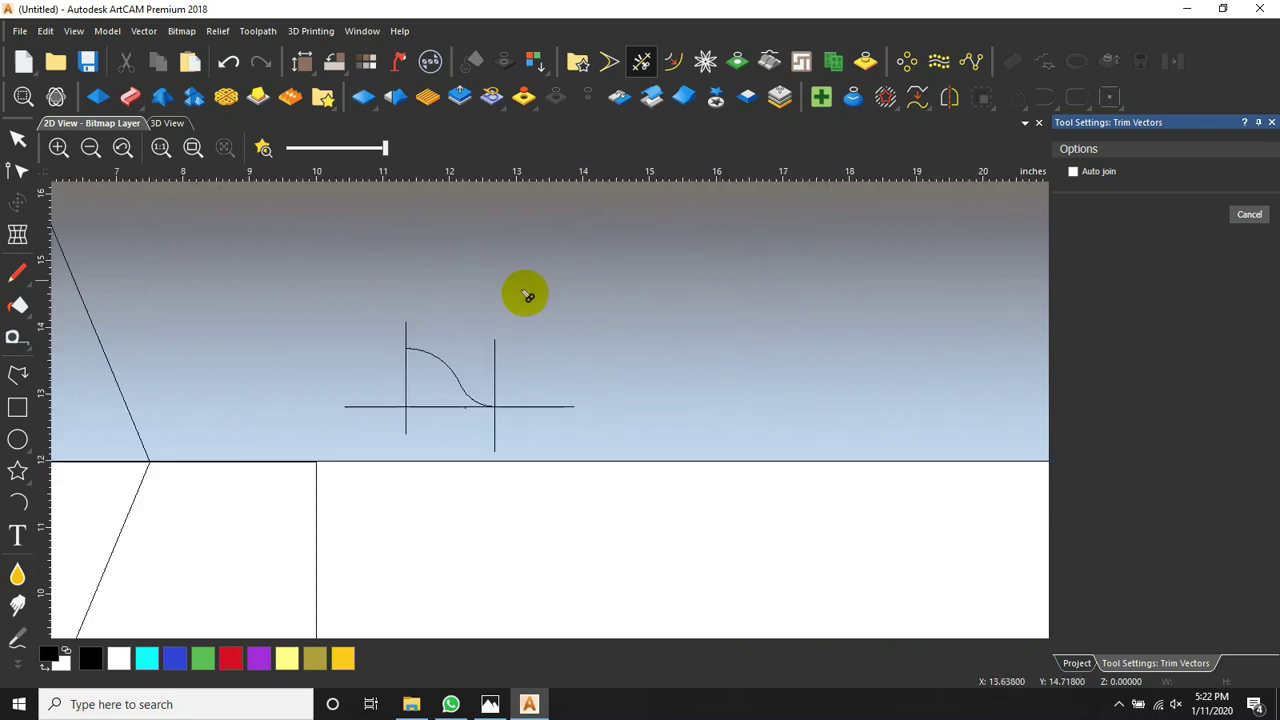
click(18, 139)
drag(526, 337, 375, 320)
key(Delete)
click(494, 354)
key(Delete)
Join the S-curve's pieces into a single vector with a tolerance of 0.001 inches
drag(494, 351, 447, 398)
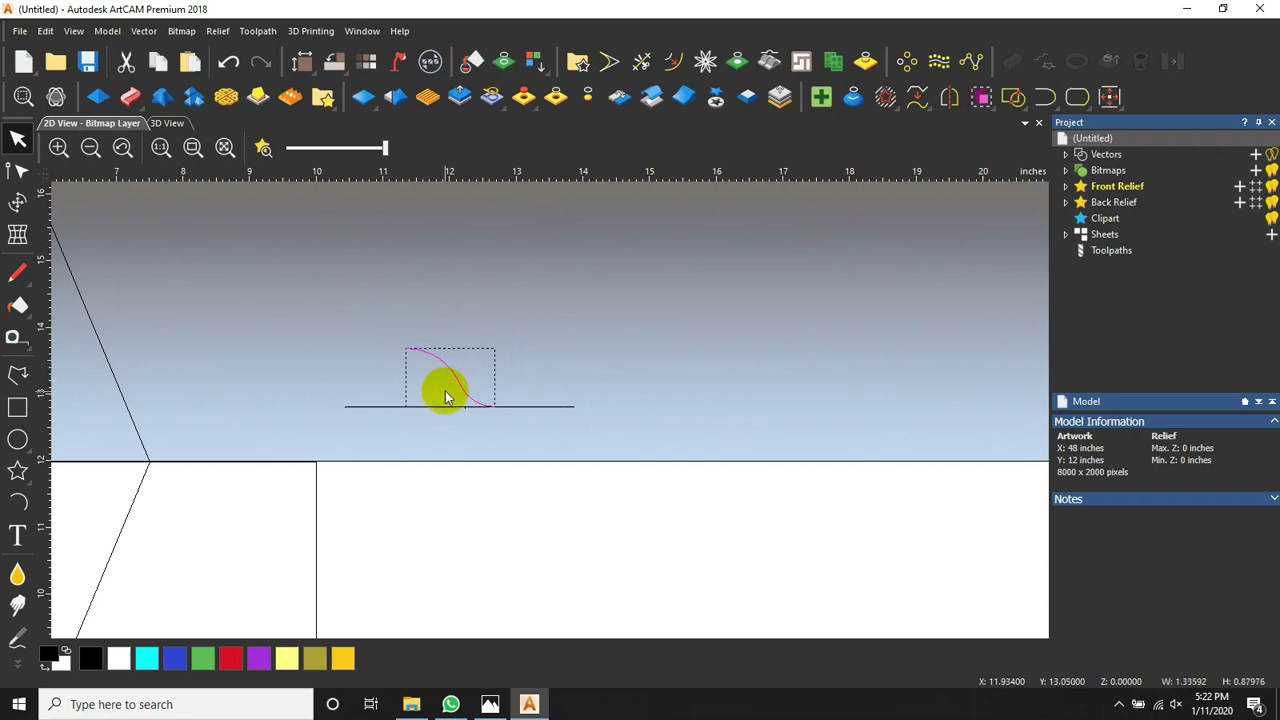
key(j)
click(1013, 285)
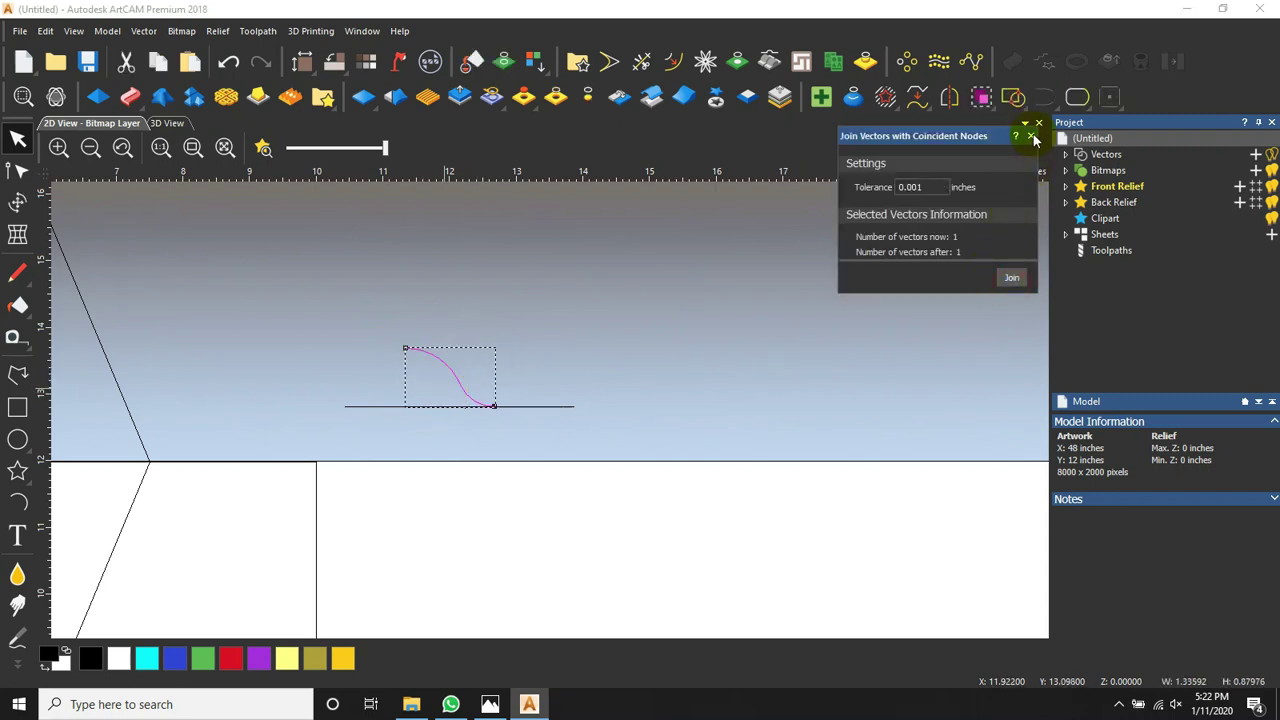
click(1031, 135)
Delete the horizontal guide line beneath the S-curve
click(422, 412)
click(421, 407)
key(Delete)
Mirror copies of the S-curve repeatedly to the right until the wave reaches the right detail's inner vertical line, keeping the originals
scroll(486, 385, down, 2)
drag(553, 372, 472, 401)
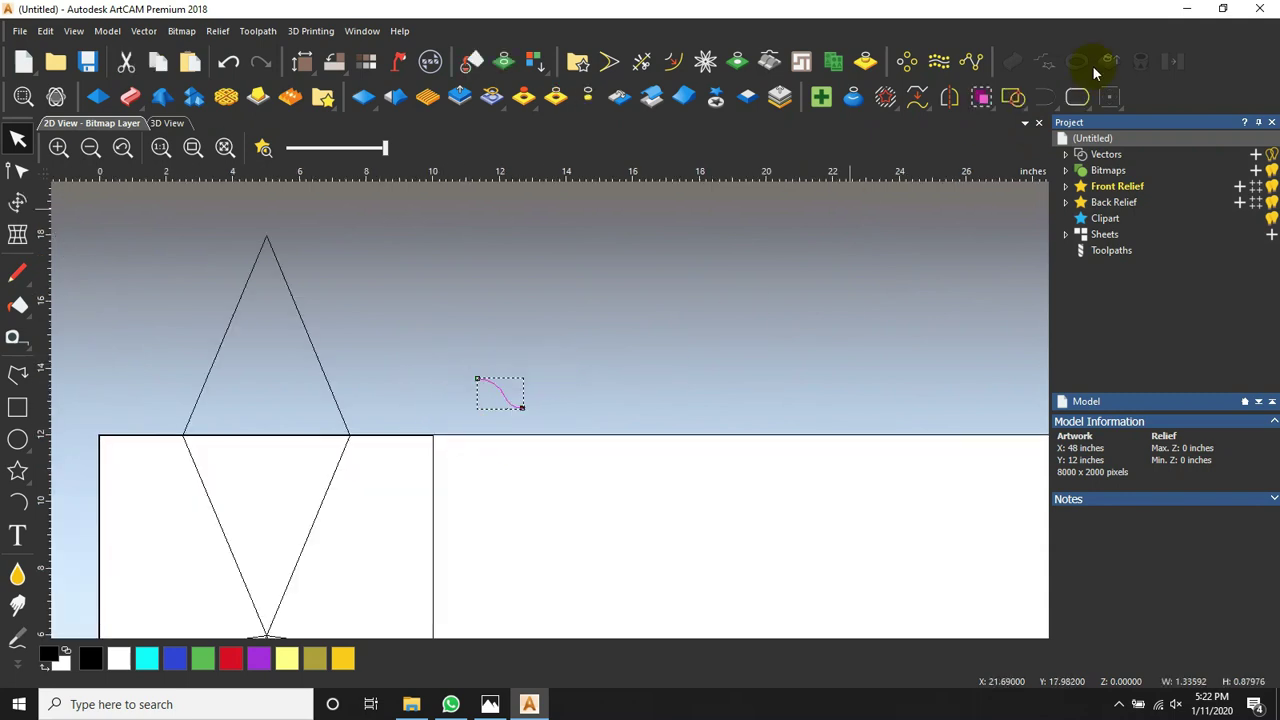
click(949, 97)
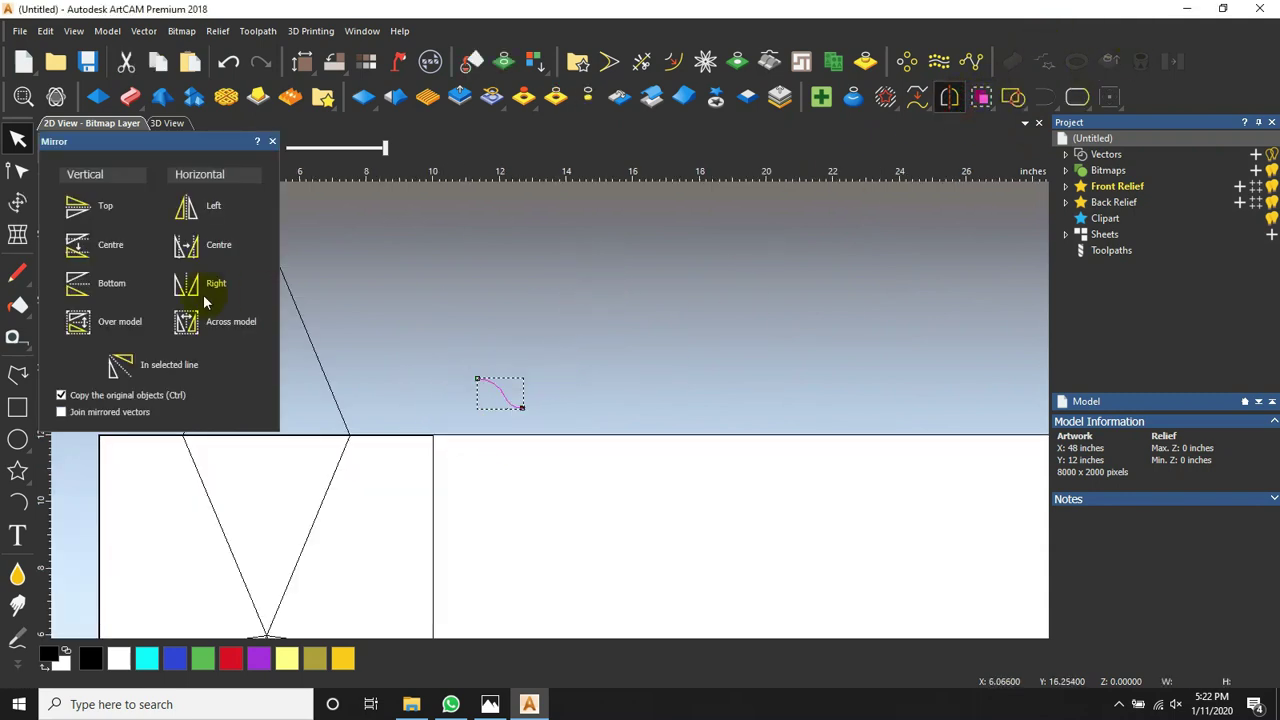
click(208, 299)
click(208, 299)
click(208, 299)
click(208, 299)
click(208, 299)
click(208, 299)
click(208, 299)
click(208, 299)
click(208, 299)
click(208, 299)
click(208, 299)
click(208, 299)
click(208, 299)
click(208, 299)
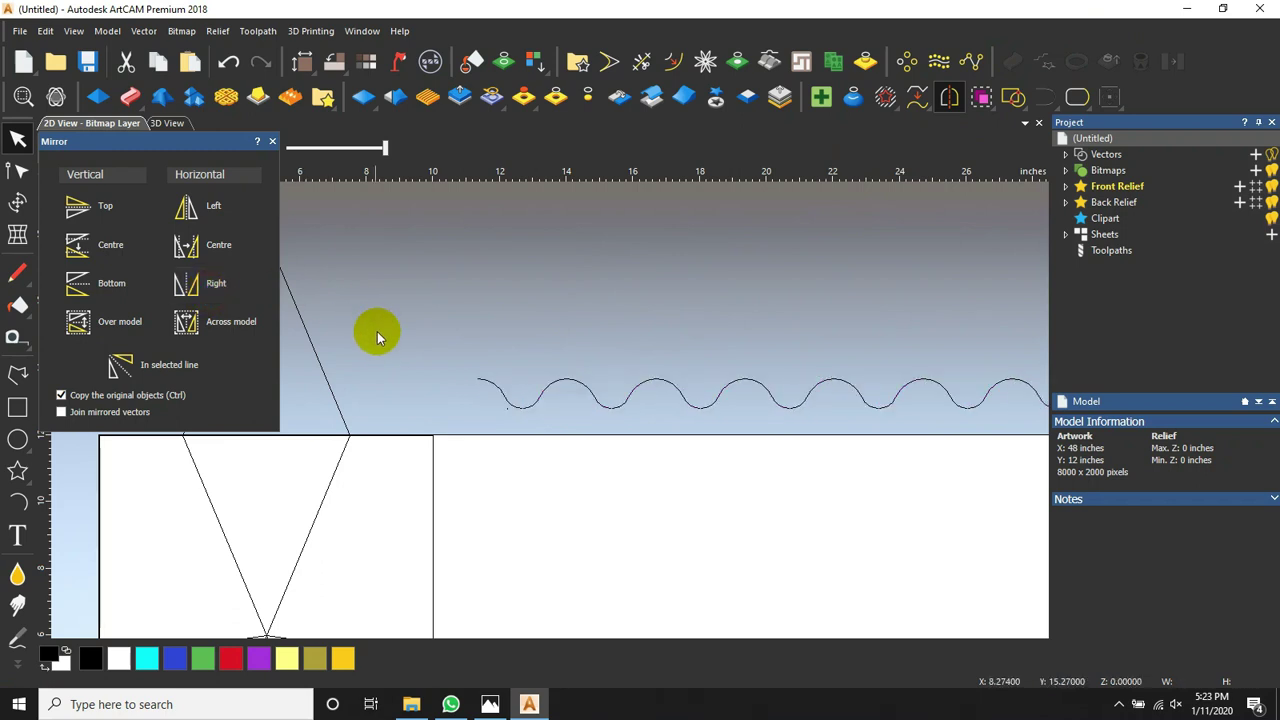
scroll(520, 350, down, 3)
scroll(588, 376, up, 2)
click(216, 284)
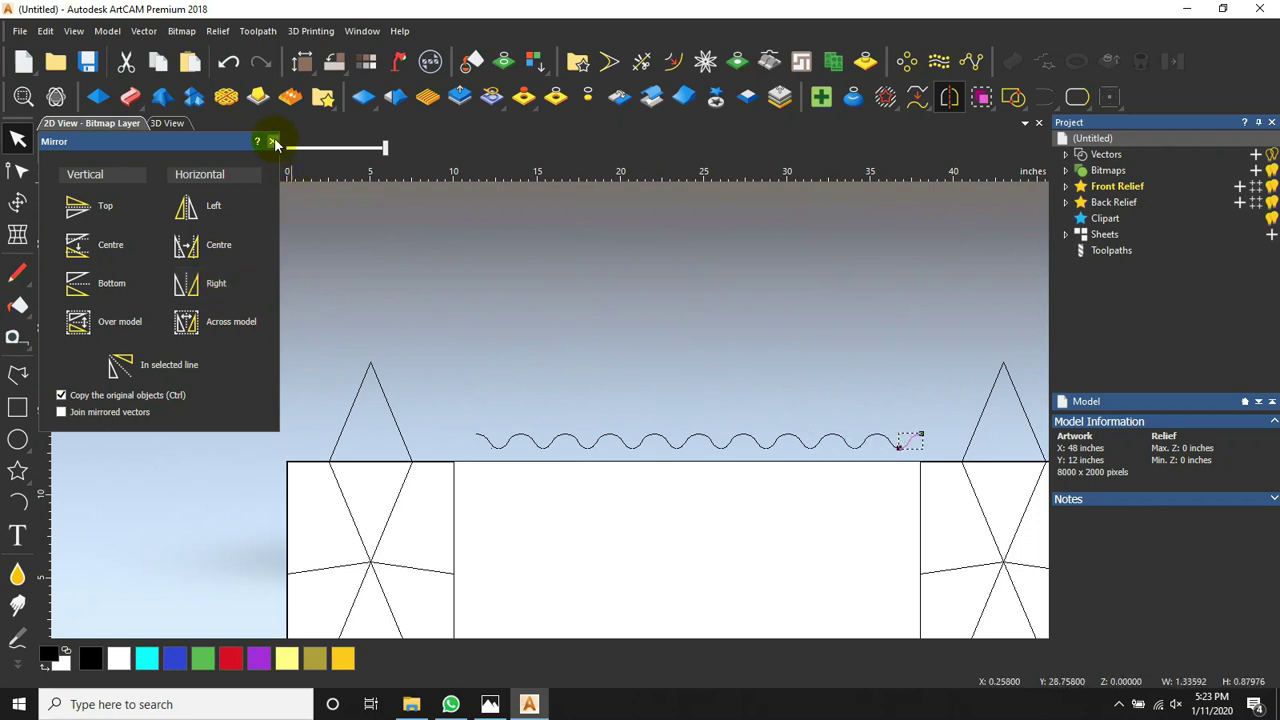
click(274, 142)
Mirror a copy of the wave's first segment to the left, extending it to the left detail's inner vertical line
scroll(505, 455, up, 2)
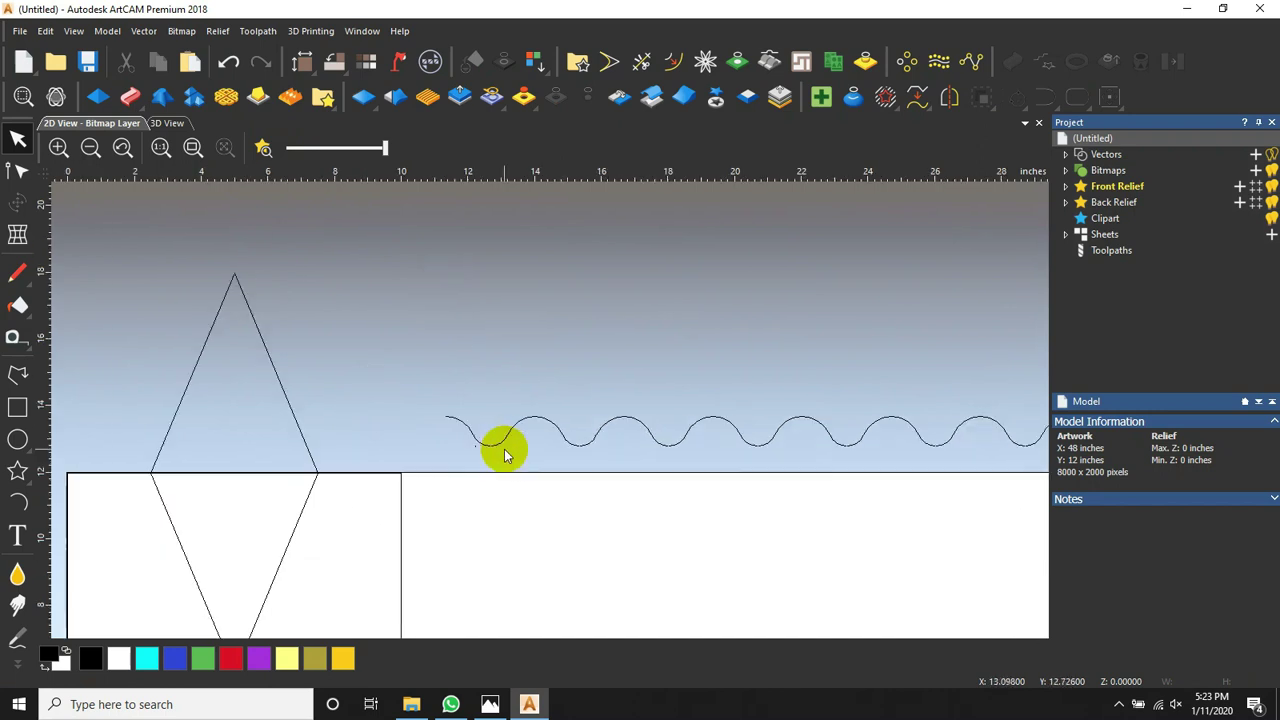
click(486, 440)
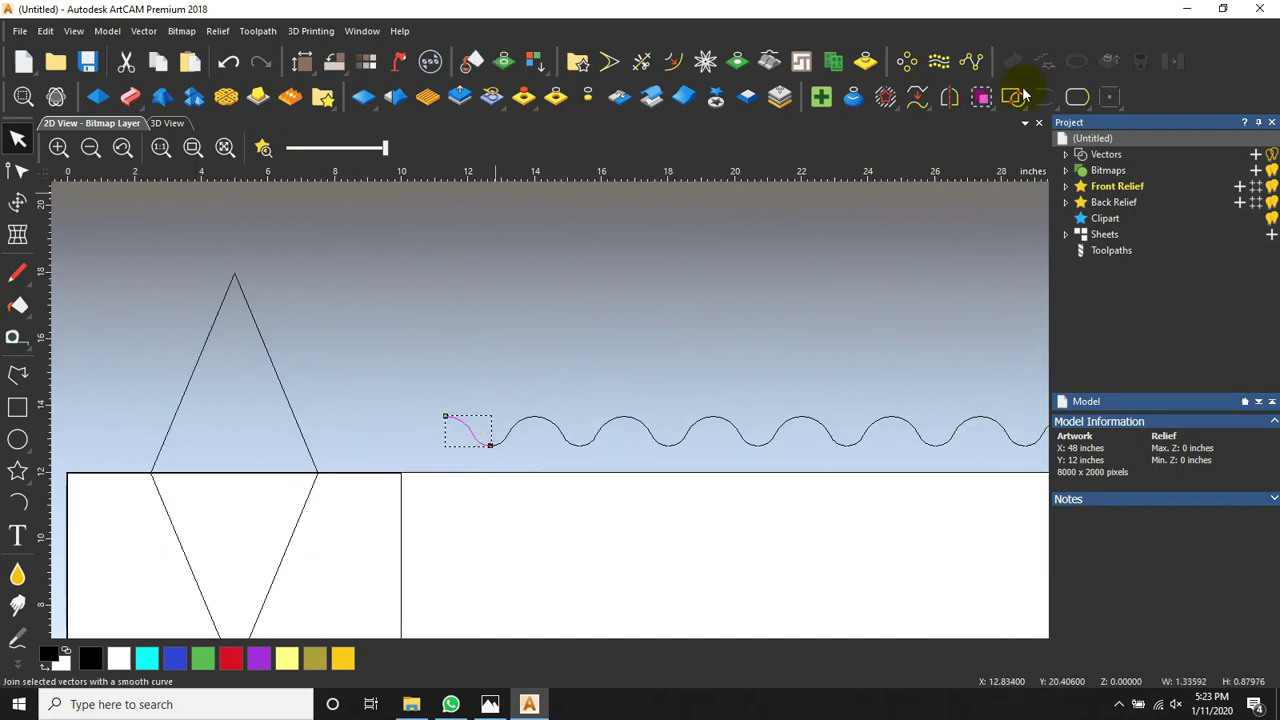
click(949, 96)
click(220, 199)
click(272, 141)
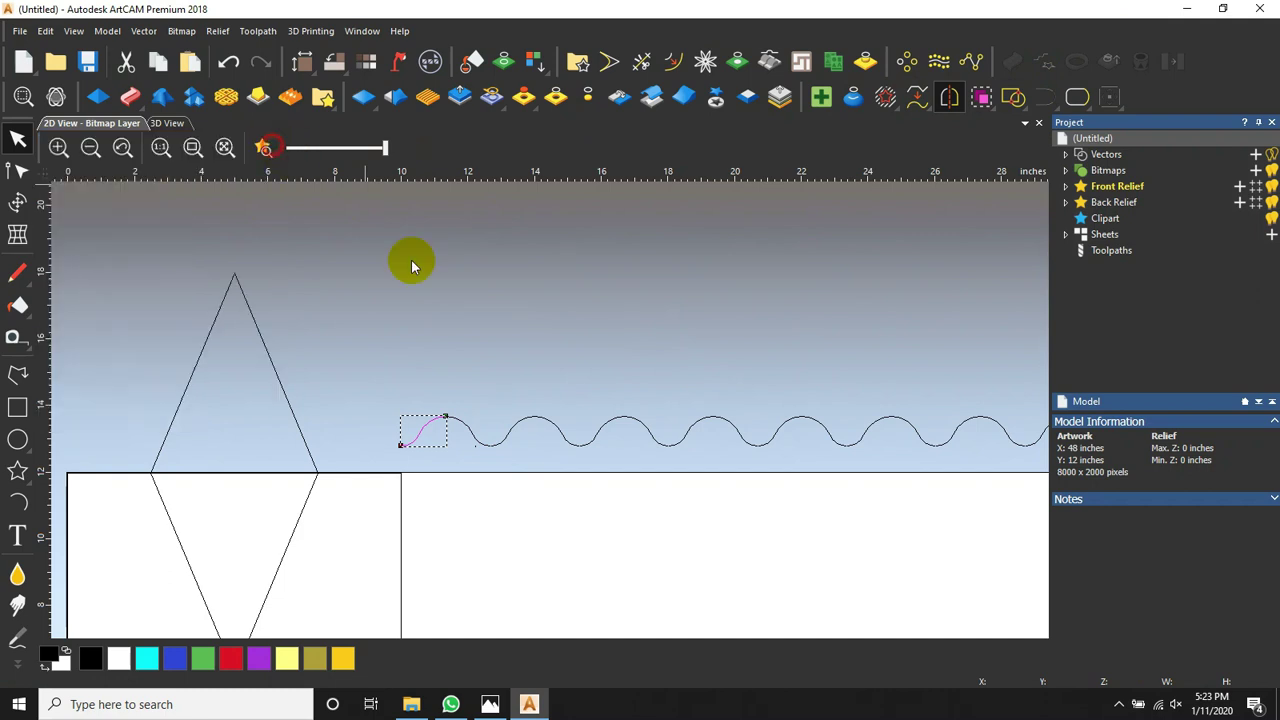
Mirror a copy of the wave's last segment to the right, extending it past the right detail's inner vertical line
scroll(634, 382, down, 3)
scroll(737, 416, up, 3)
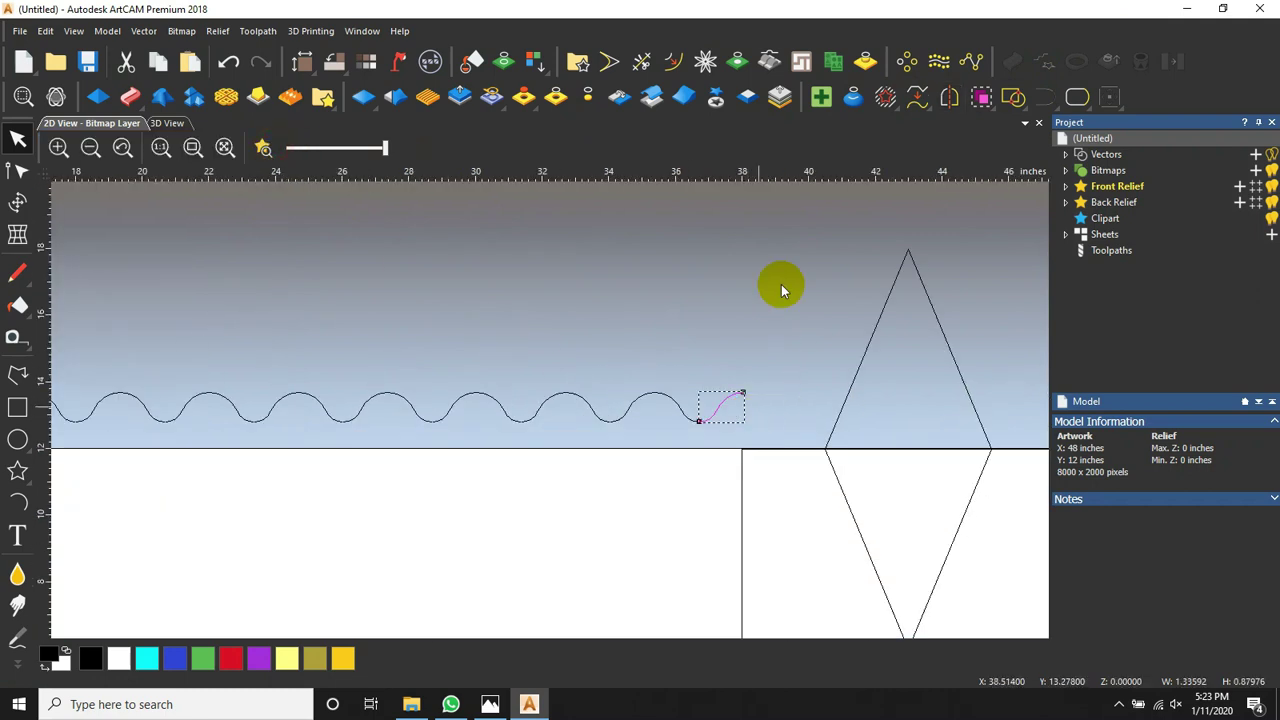
click(949, 96)
click(200, 284)
click(273, 143)
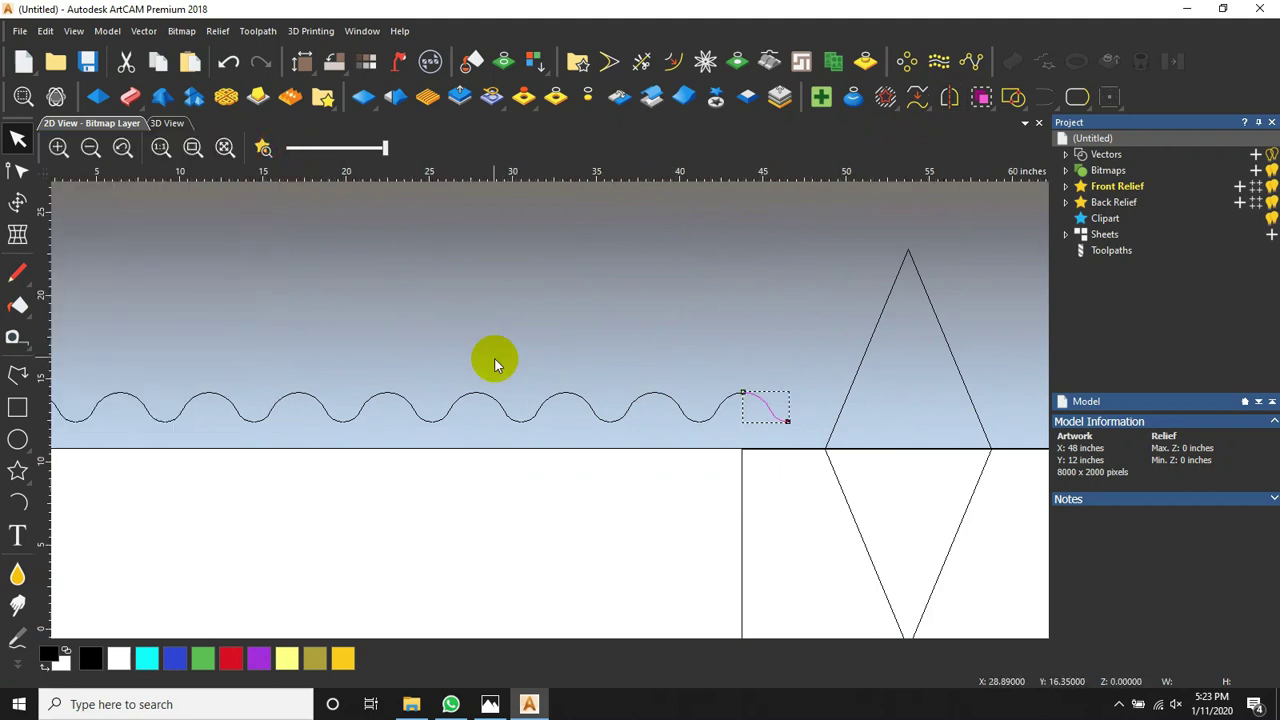
Select all the wave segments and join their coincident nodes with a tolerance of 0.001 inches
click(451, 323)
scroll(486, 346, down, 3)
drag(671, 371, 192, 424)
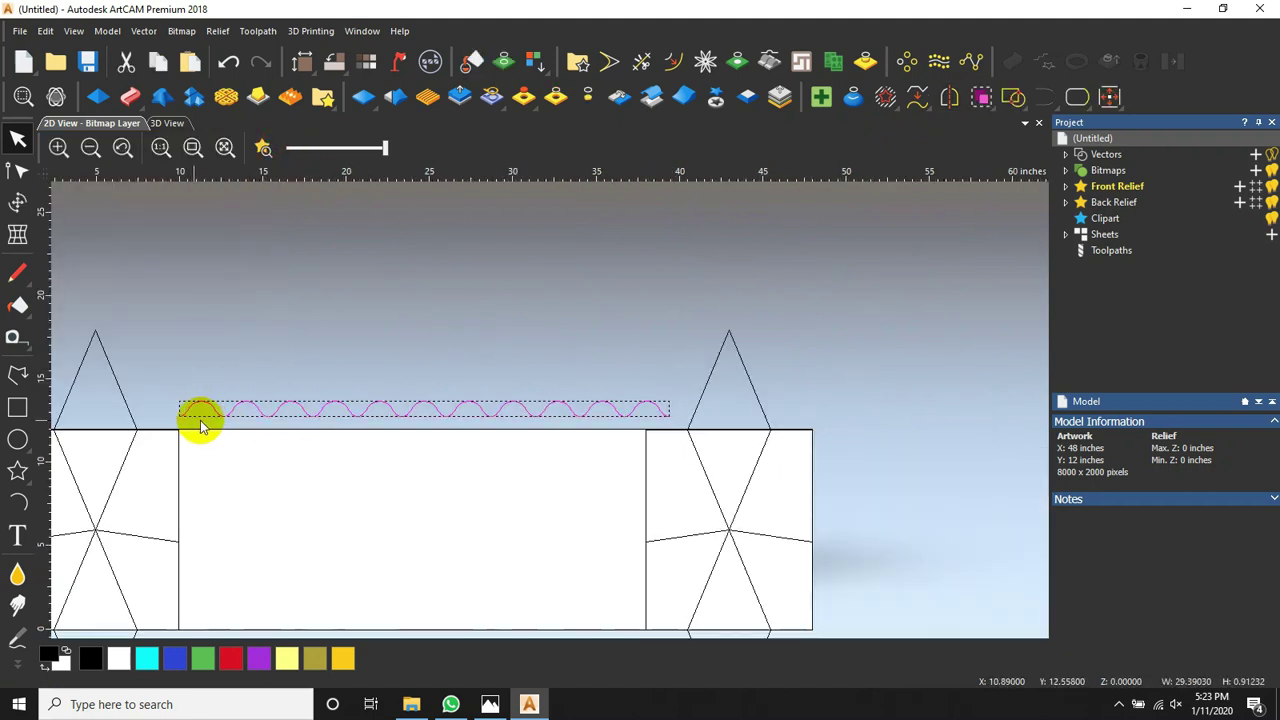
key(j)
click(1010, 280)
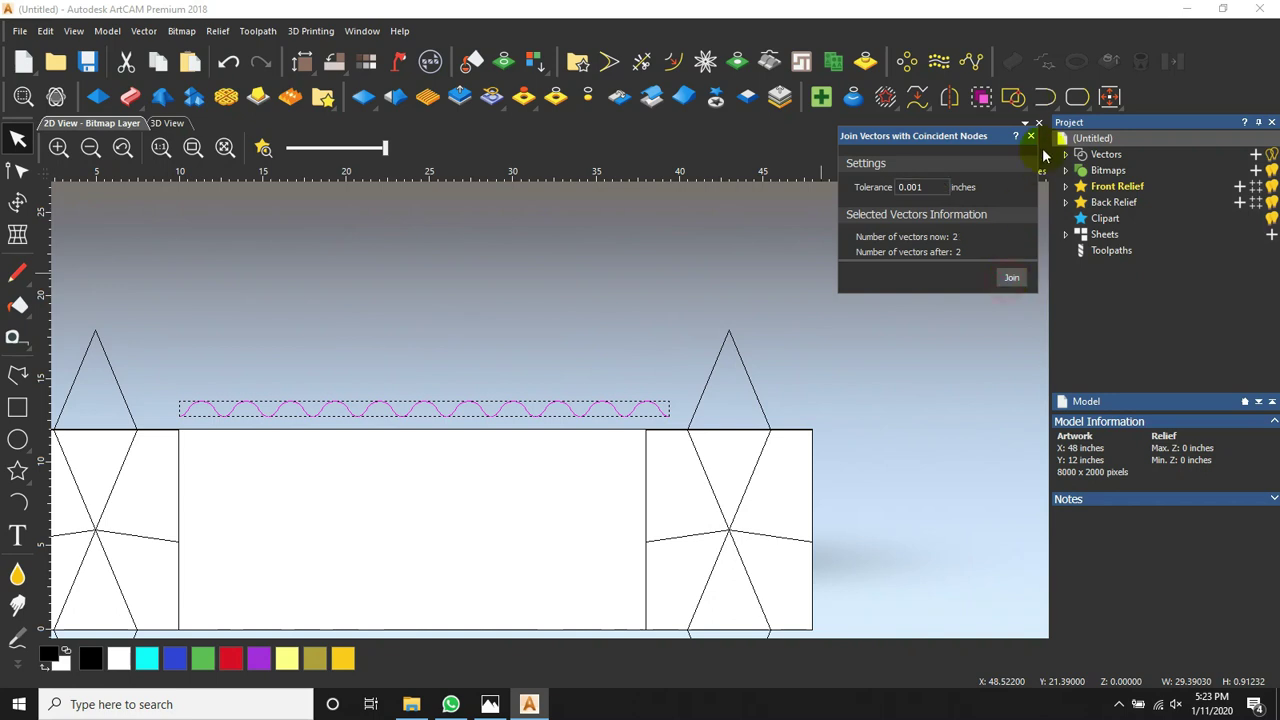
click(1030, 136)
Deselect the wave and view the whole vector layout in 3D
scroll(578, 388, down, 3)
scroll(462, 426, up, 3)
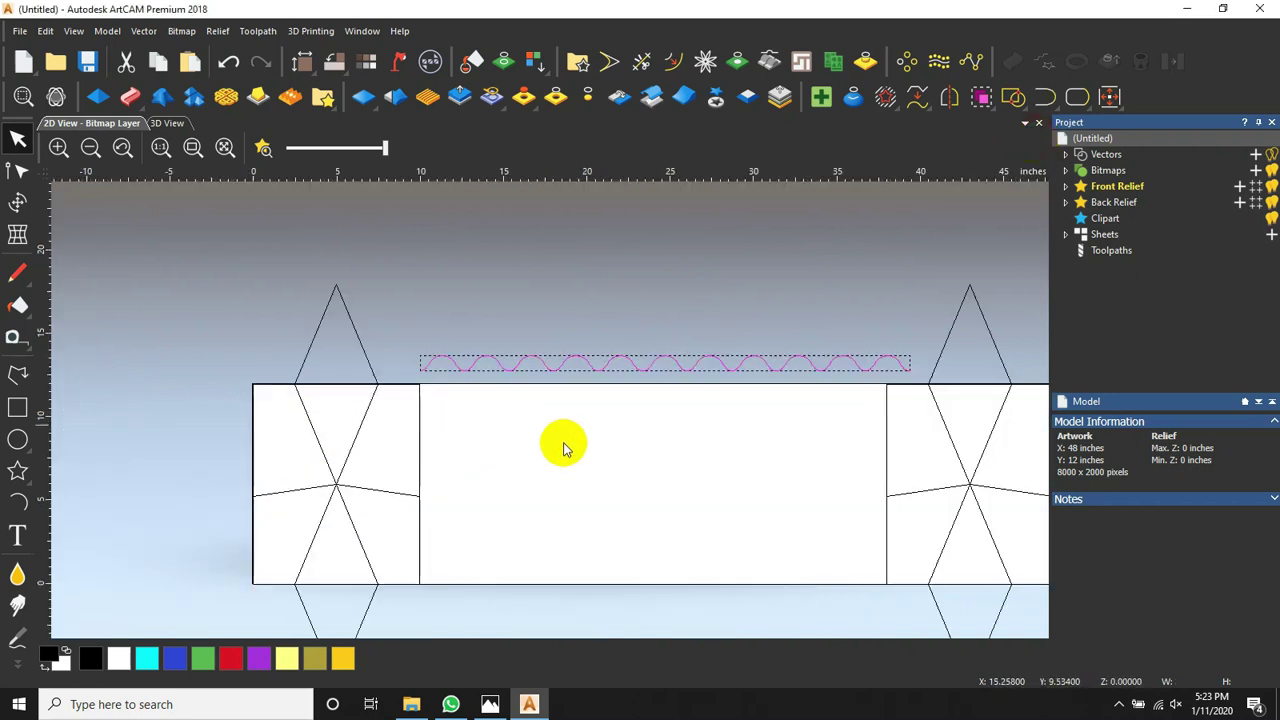
click(566, 442)
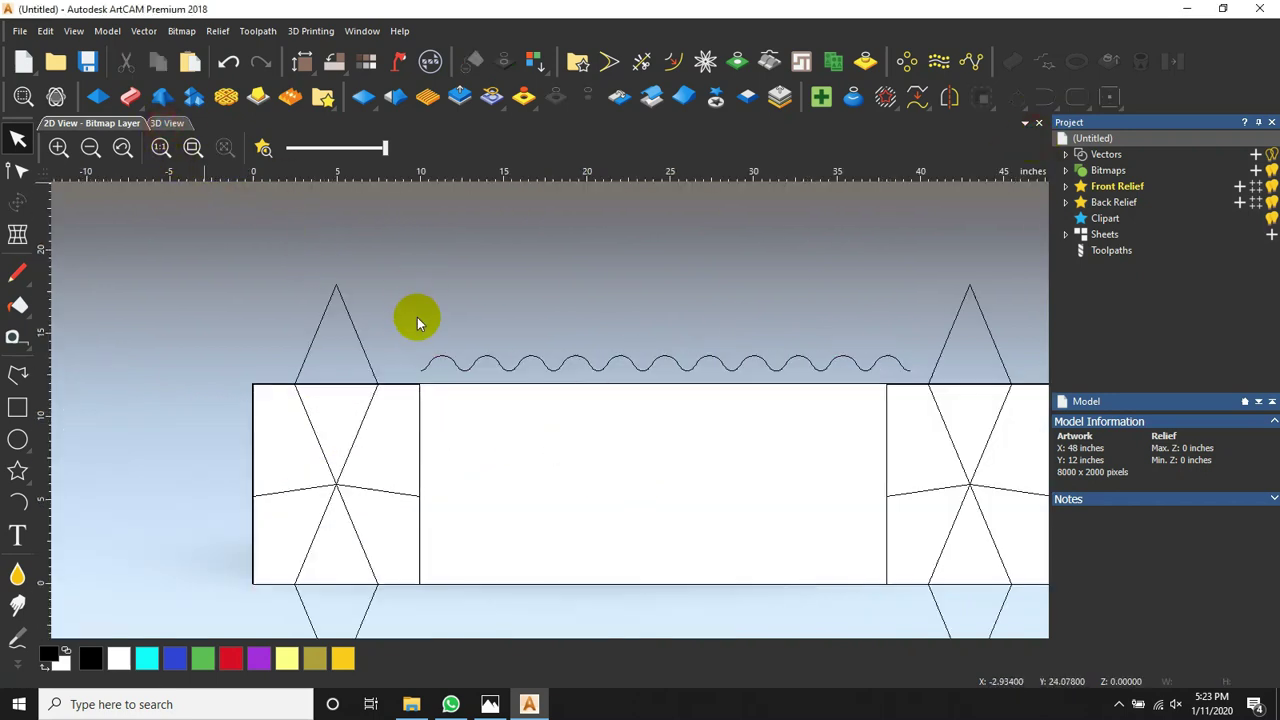
key(F3)
scroll(569, 443, down, 2)
scroll(605, 407, up, 2)
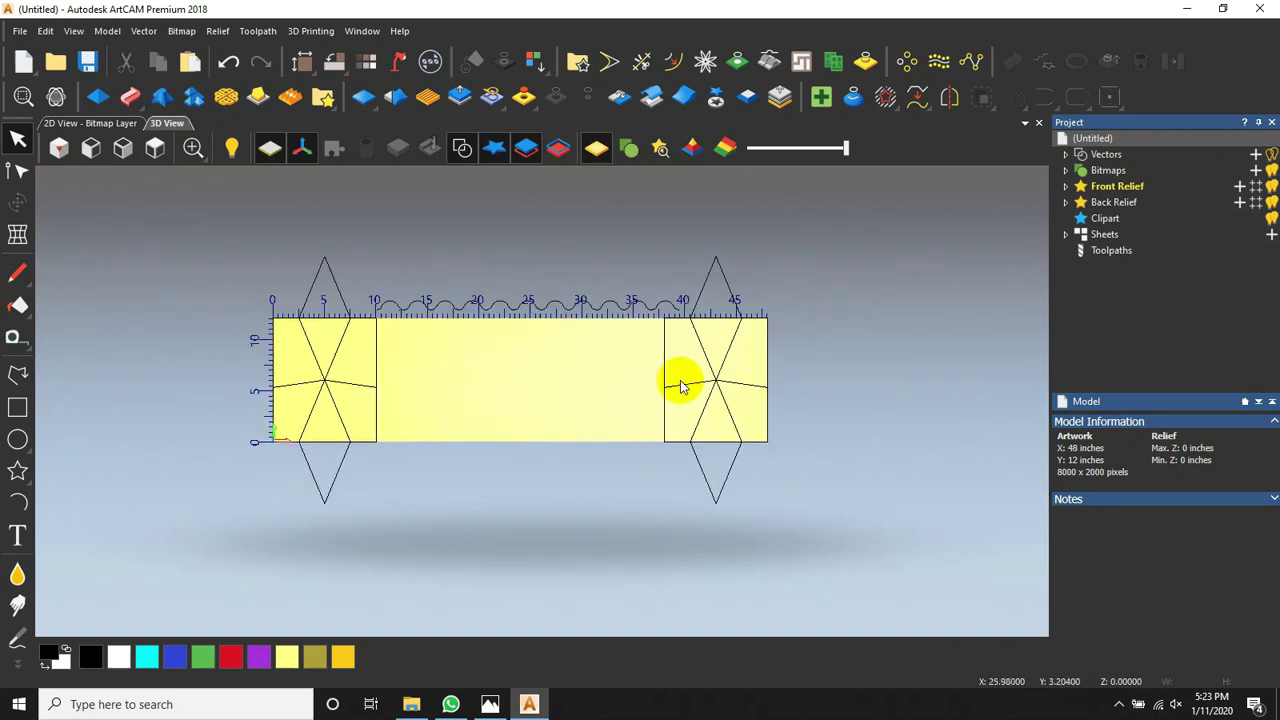
Offset the right detail's inner vertical line by 5 inches, trying outwards/right first and keeping the inwards/left offset through the detail's centre
scroll(766, 349, up, 2)
click(606, 358)
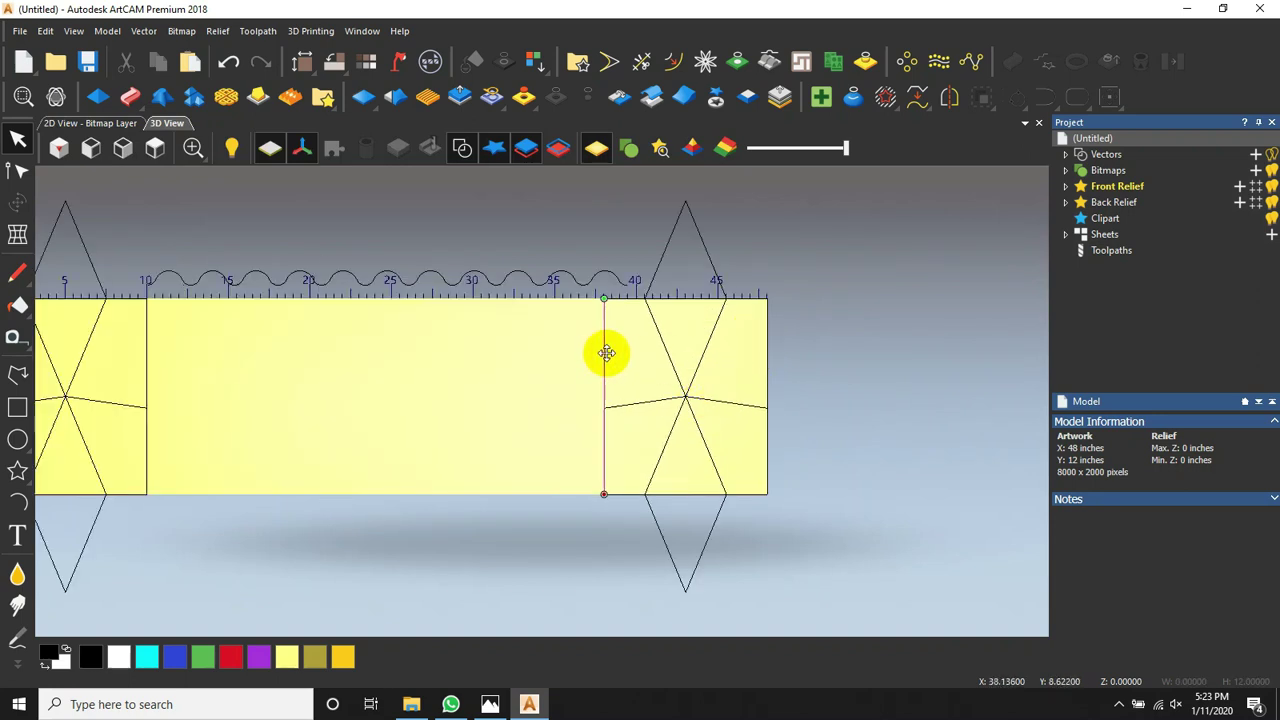
click(948, 96)
click(272, 140)
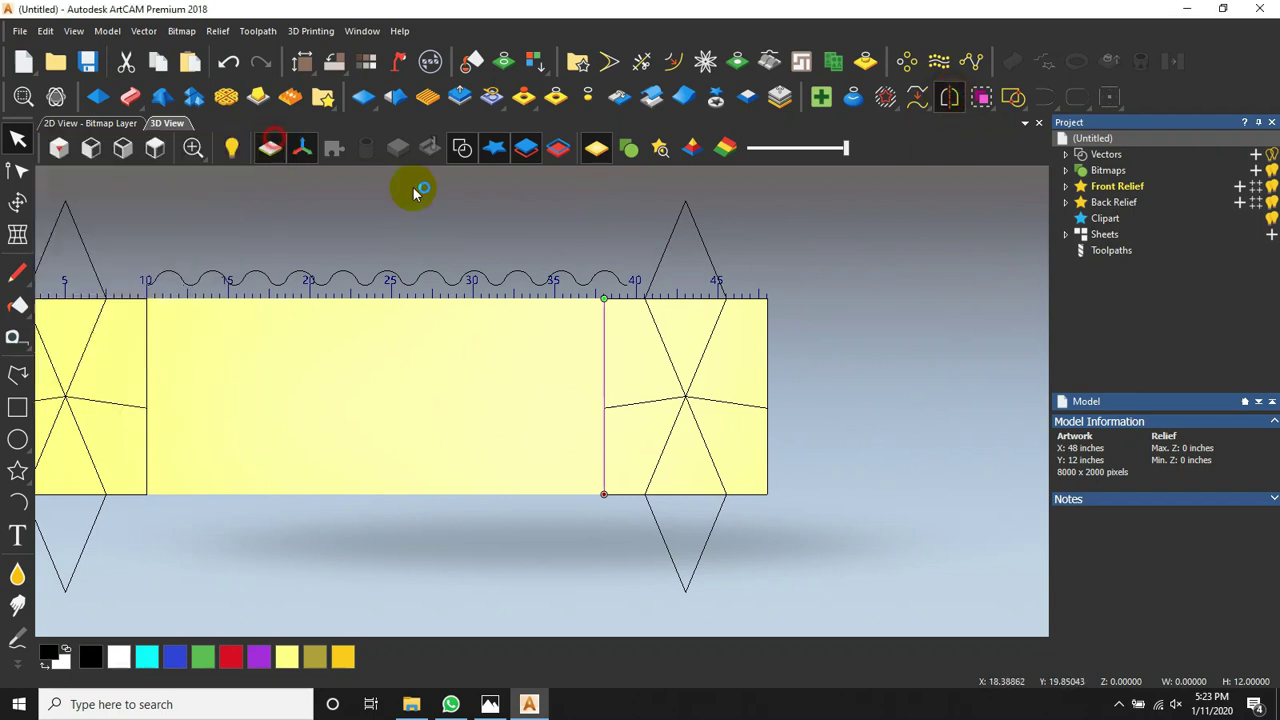
key(o)
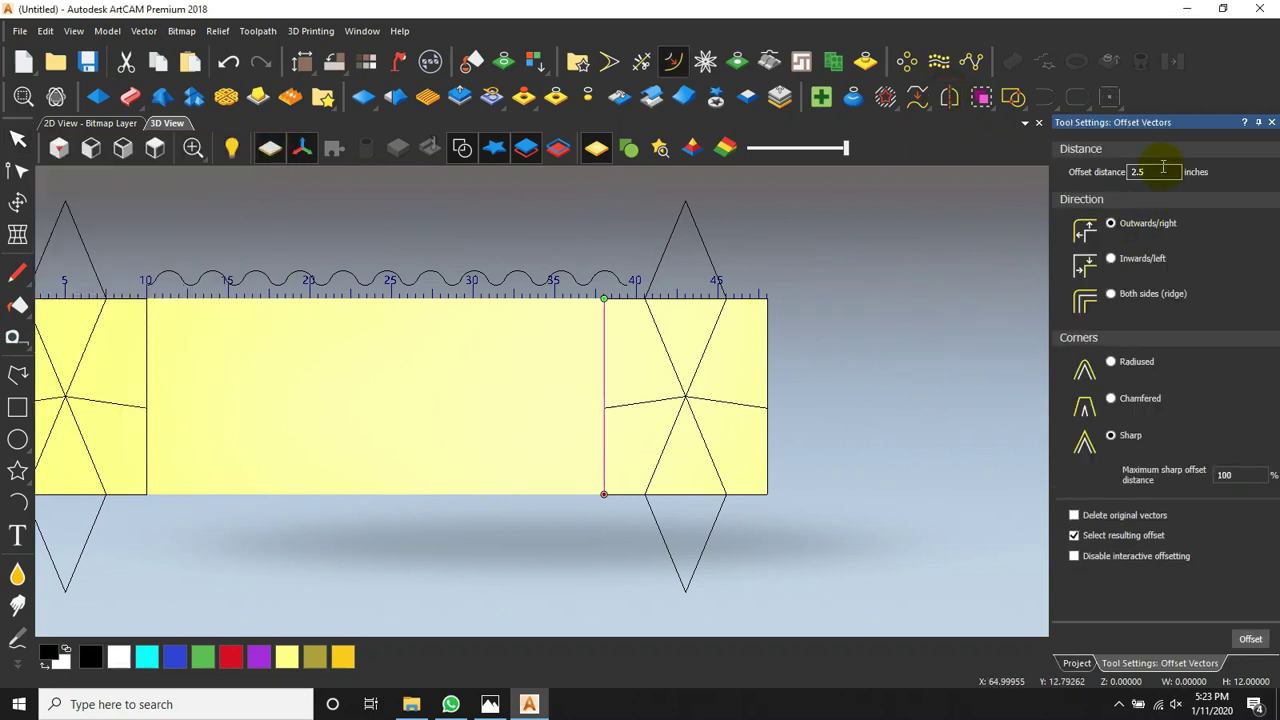
double_click(1157, 171)
text(5)
click(1250, 640)
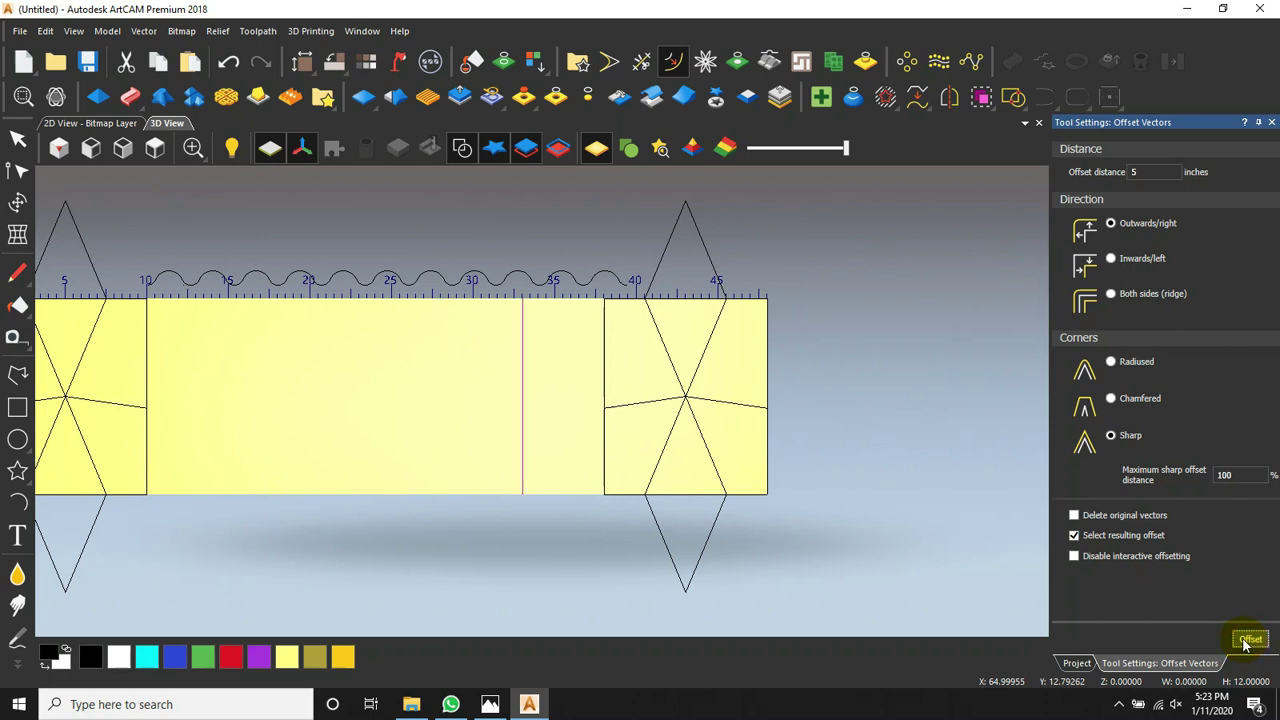
click(1128, 261)
click(1250, 640)
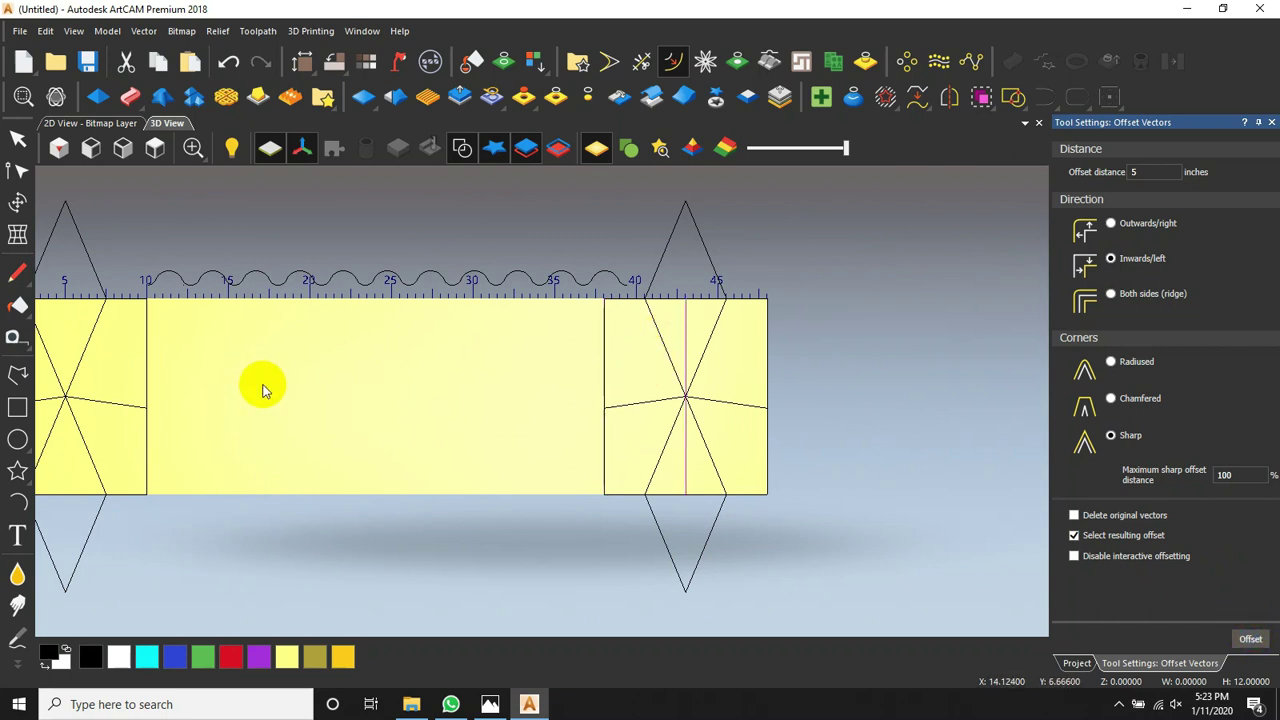
scroll(171, 371, down, 1)
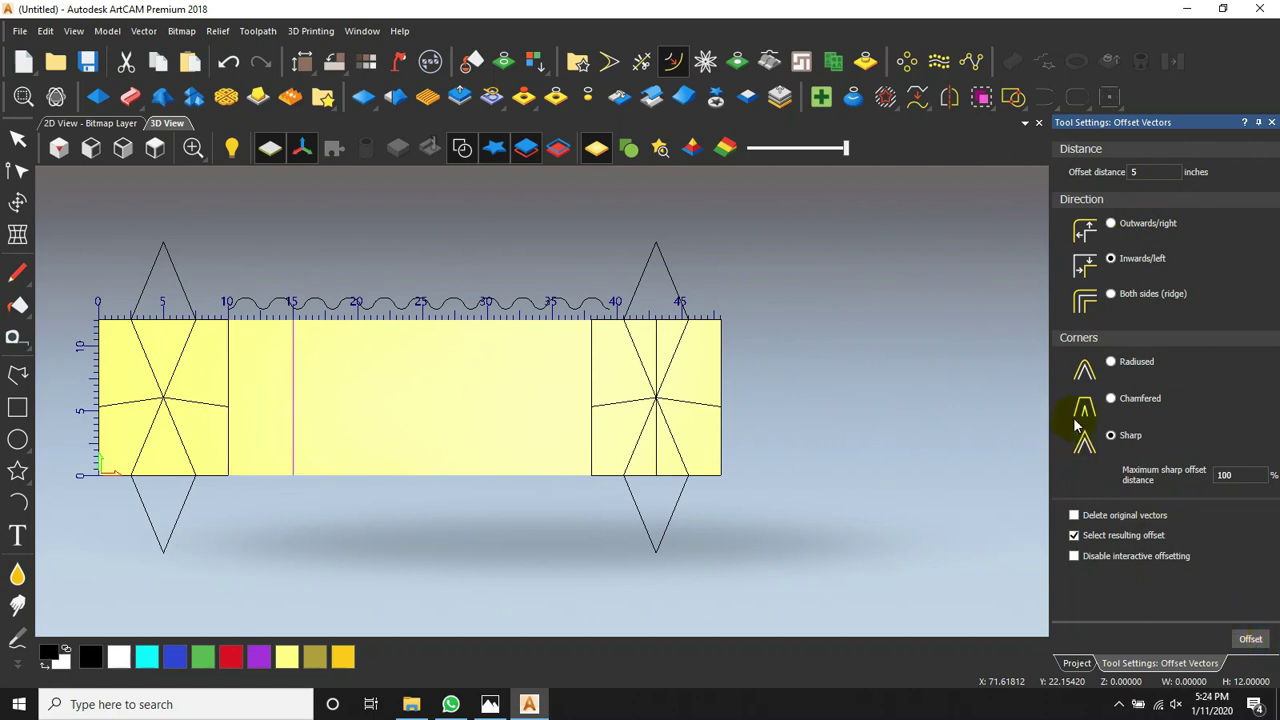
Offset the left detail's inner vertical line by 5 inches outwards/right, placing the copy through the detail's centre
click(1111, 226)
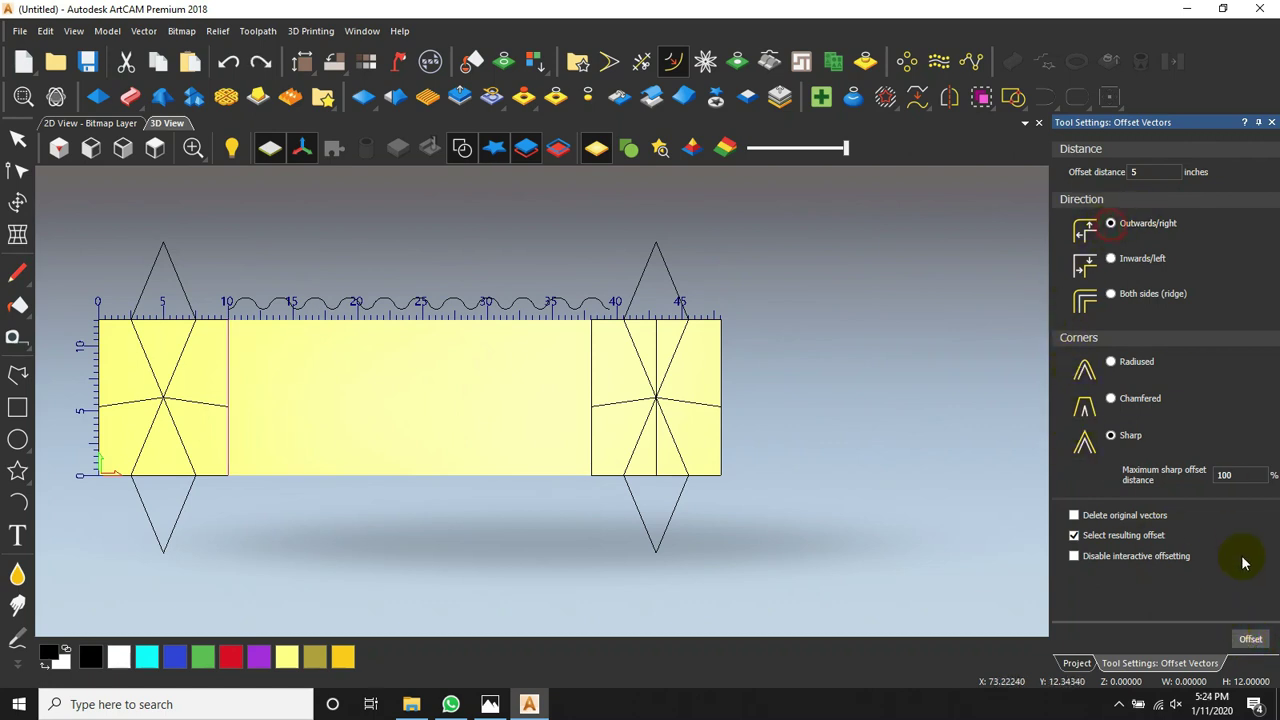
click(1251, 639)
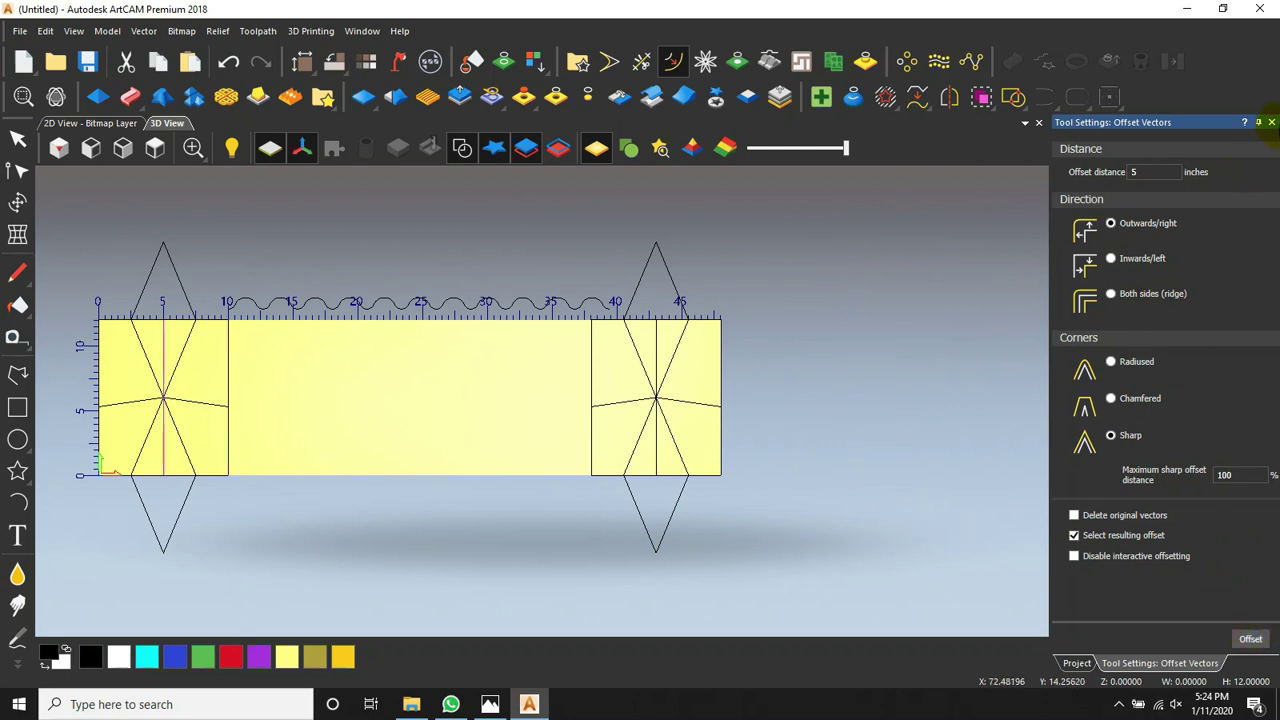
click(1271, 122)
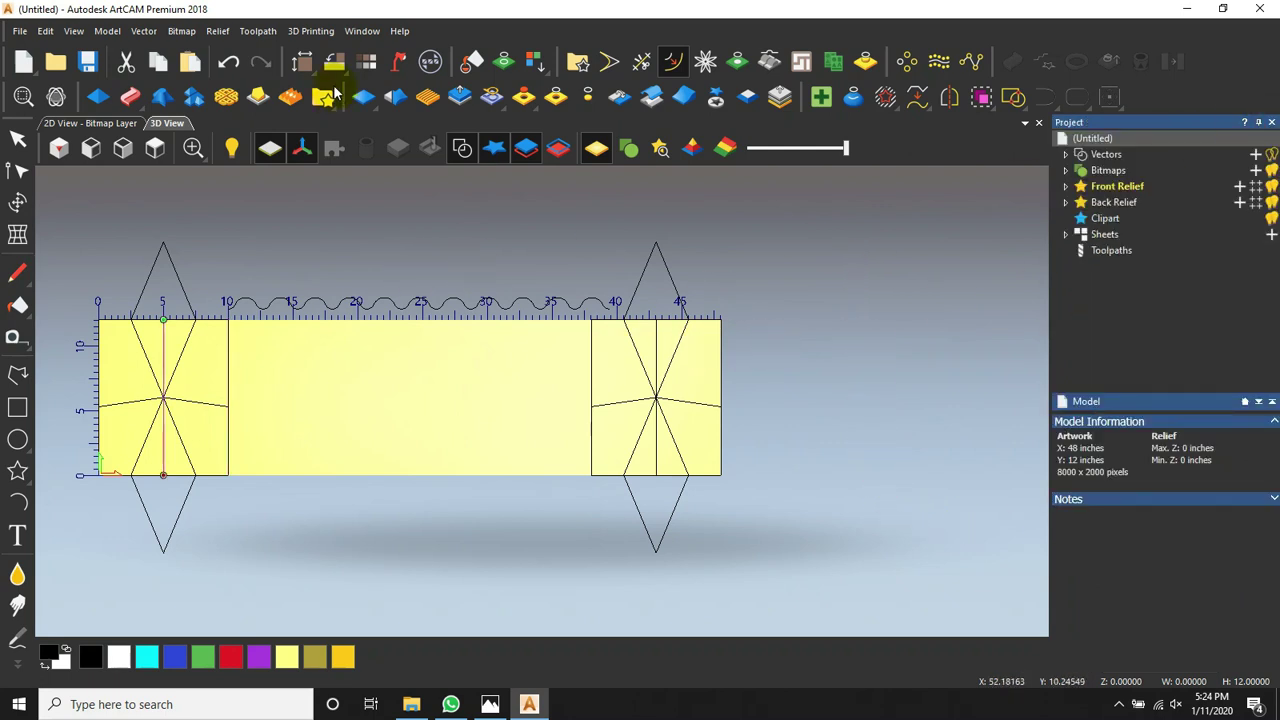
Switch the model's units from inches to millimetres
click(304, 66)
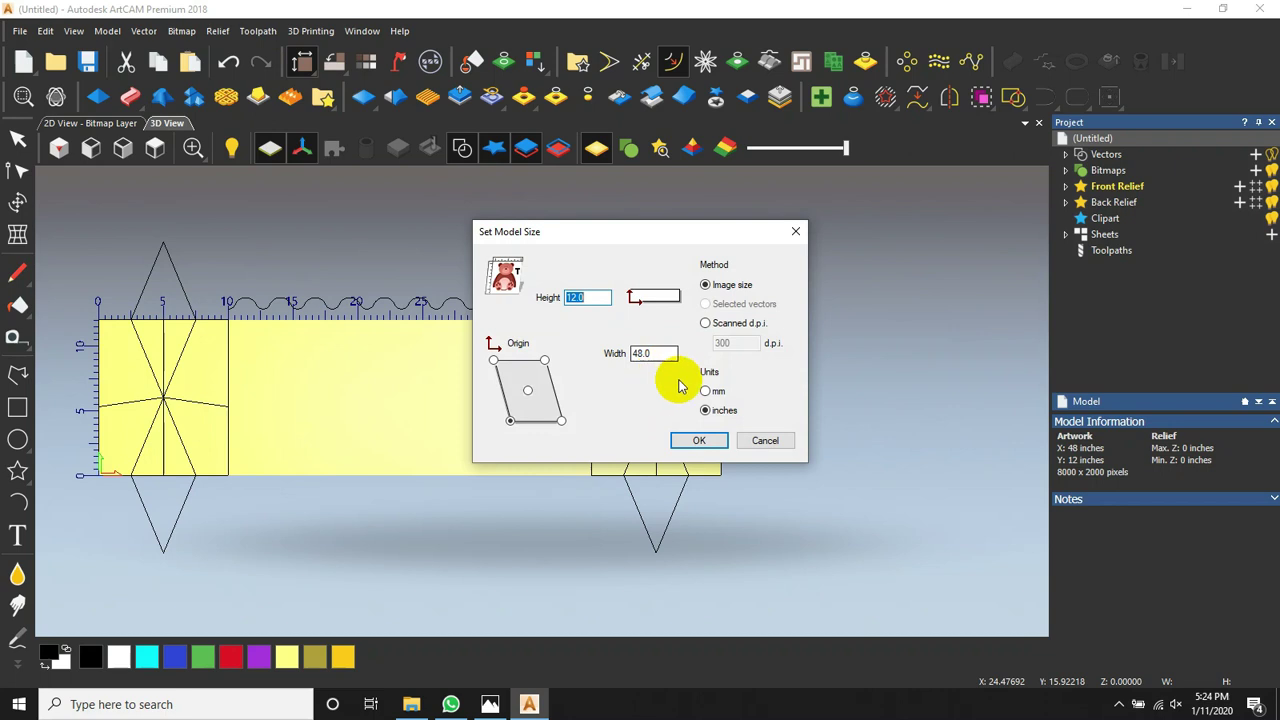
click(707, 391)
click(699, 440)
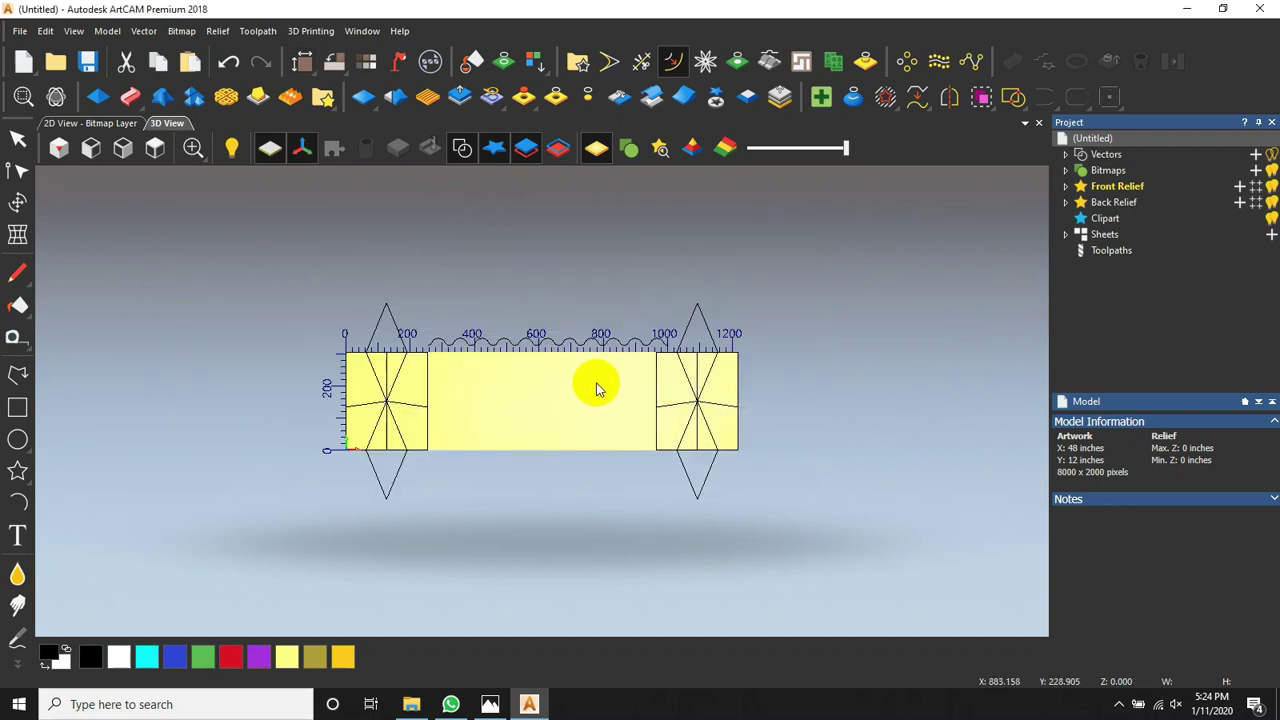
Set up a Two Rail Sweep between the right detail's vertical side lines, using its shallow peaked line as the cross section
scroll(707, 396, up, 4)
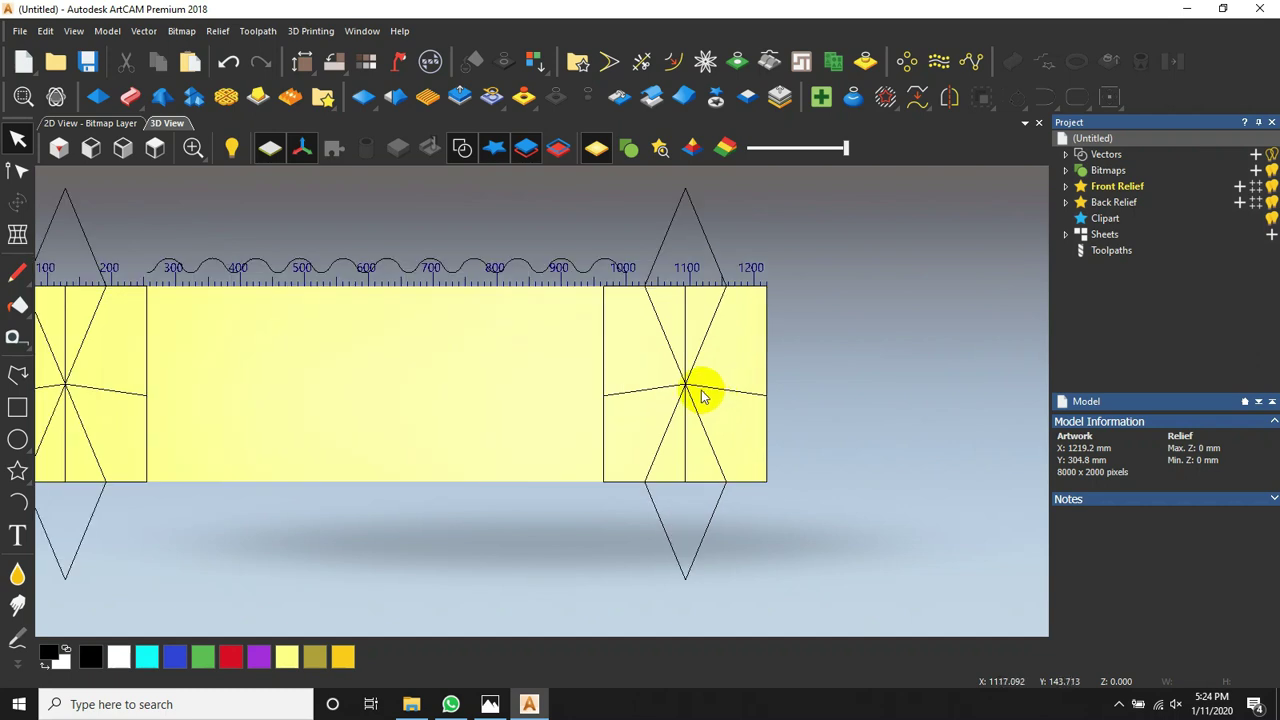
scroll(665, 392, up, 1)
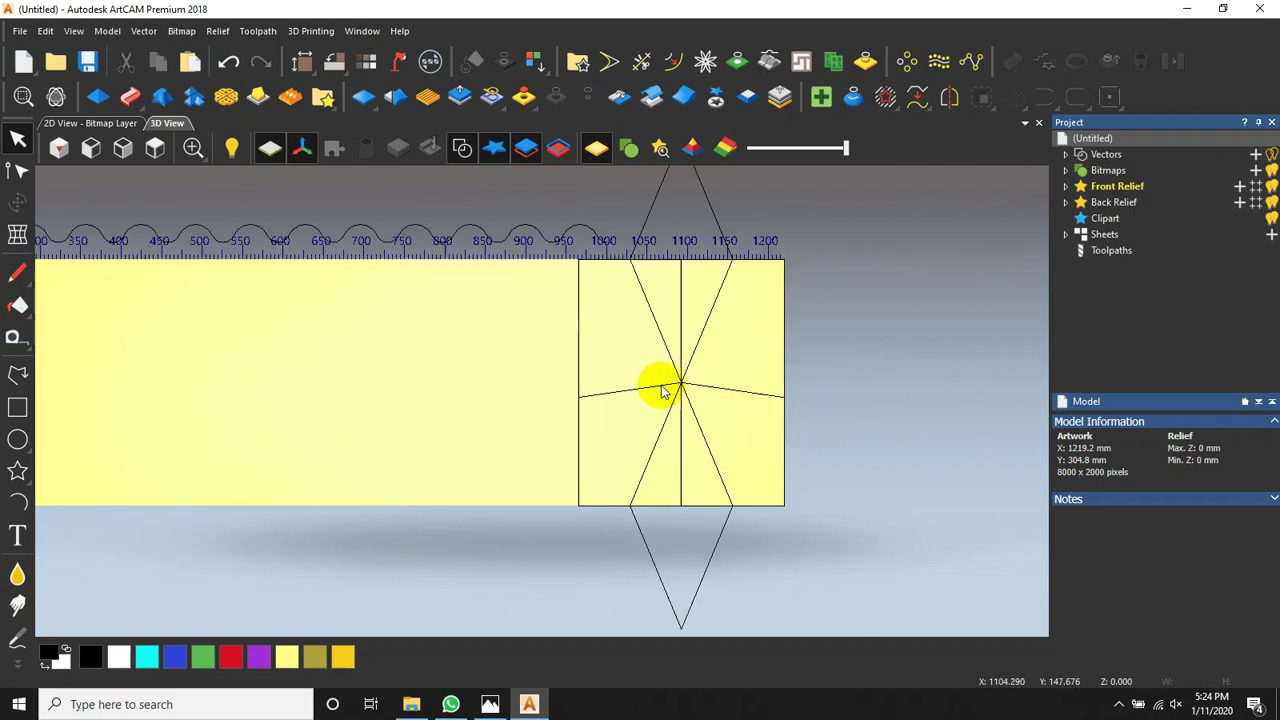
click(578, 338)
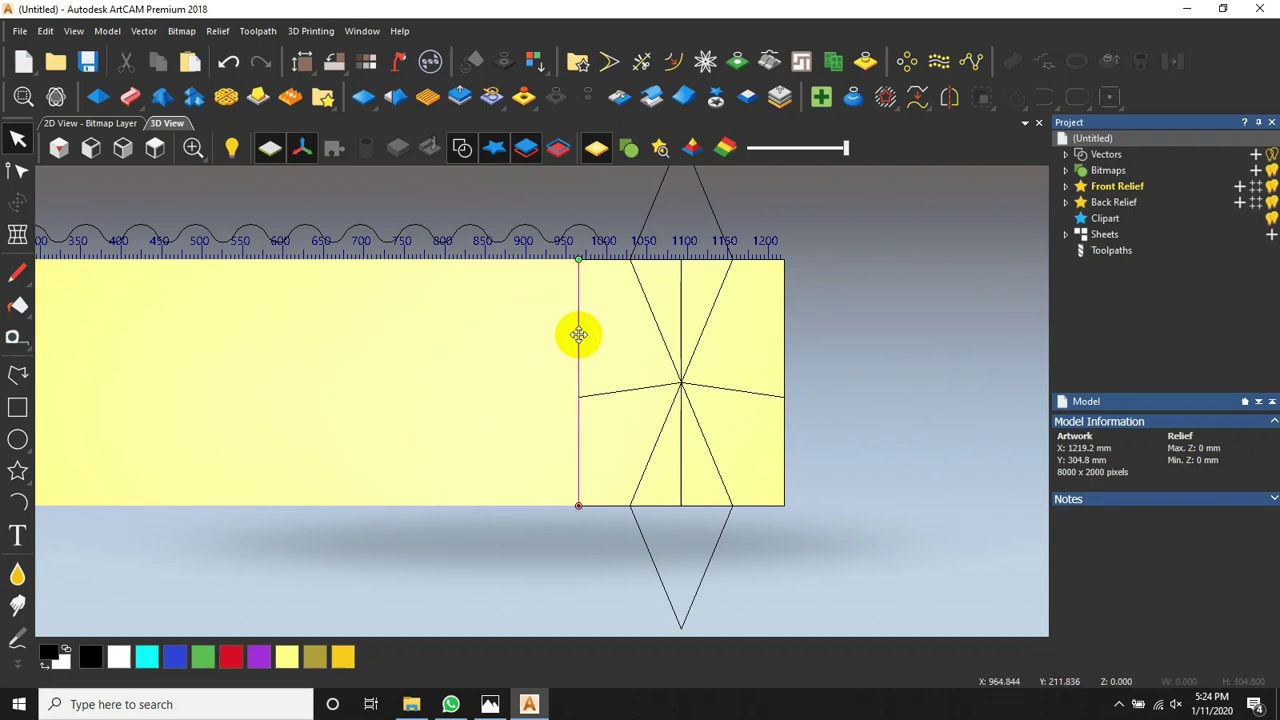
shift+click(784, 371)
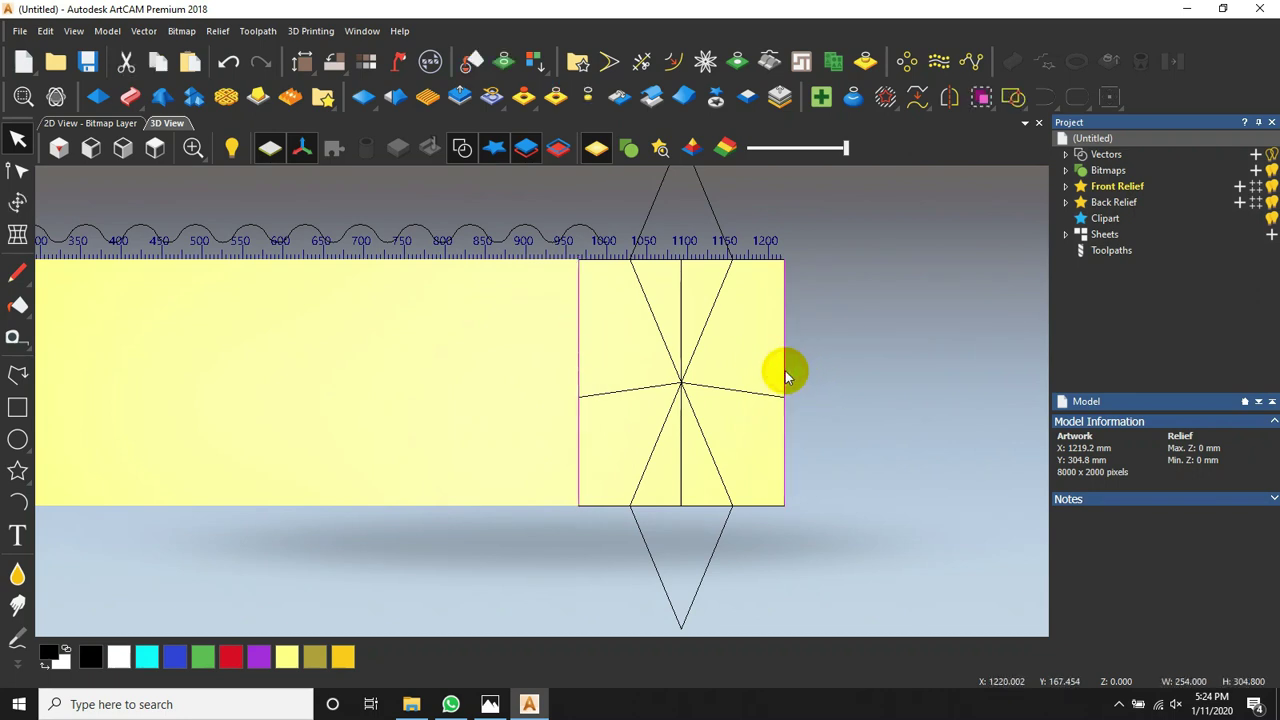
click(130, 96)
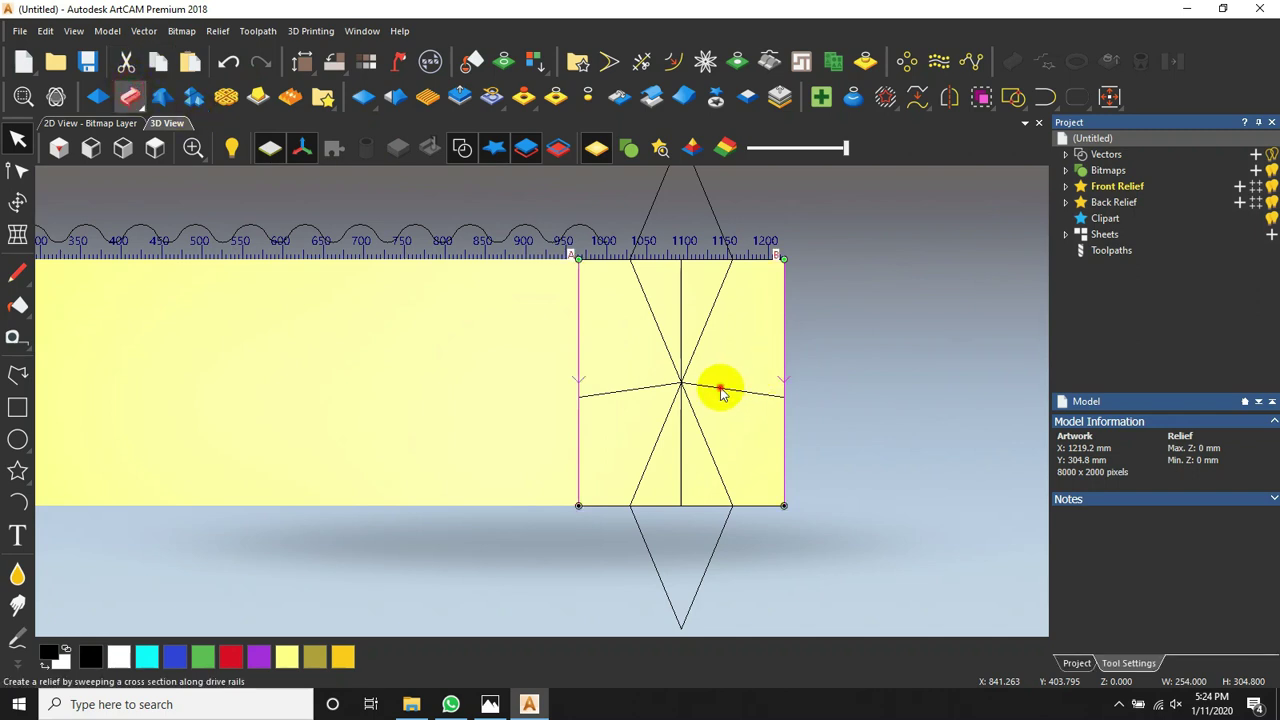
click(722, 391)
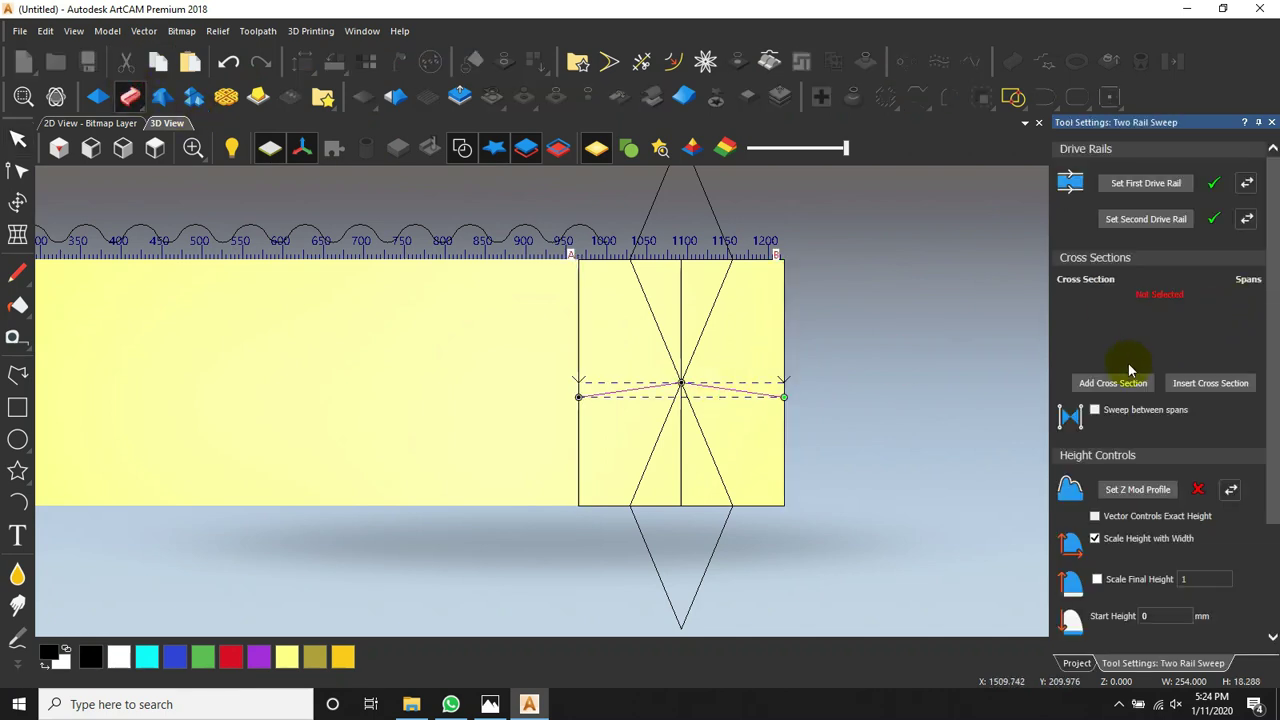
click(1127, 385)
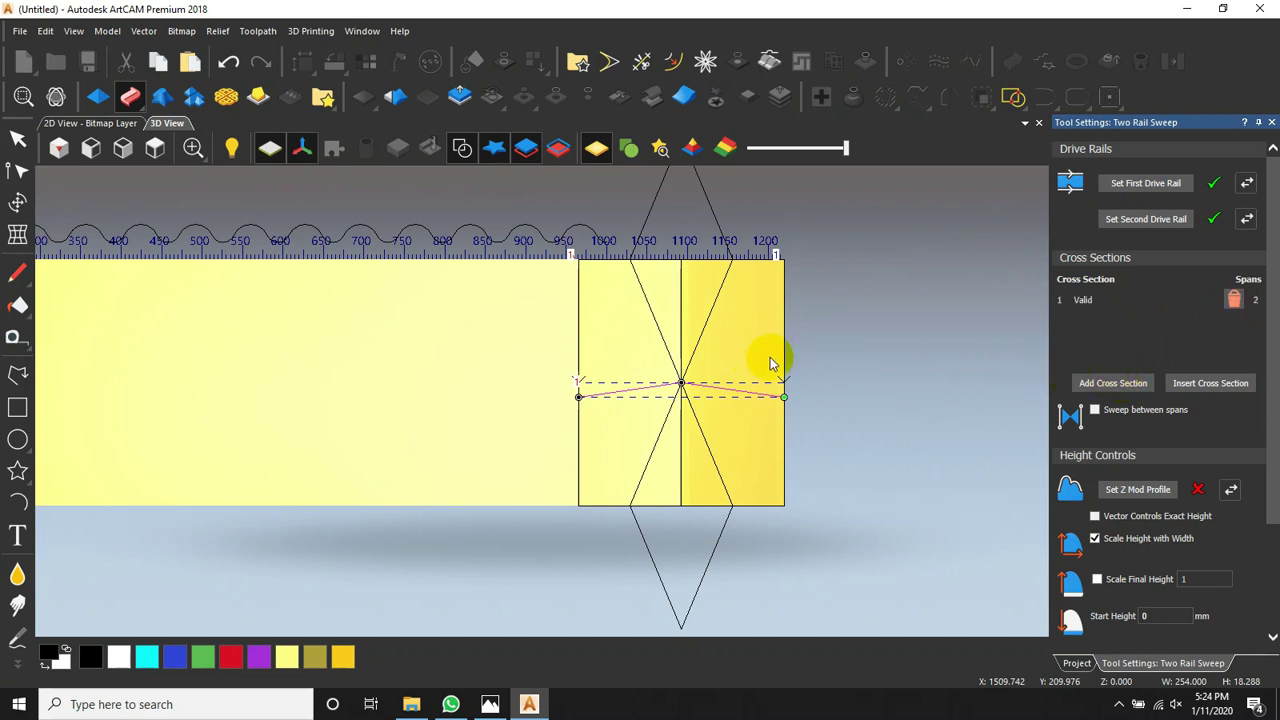
Scale the right detail's sweep to a final height of 18 and add it to the relief
click(1097, 579)
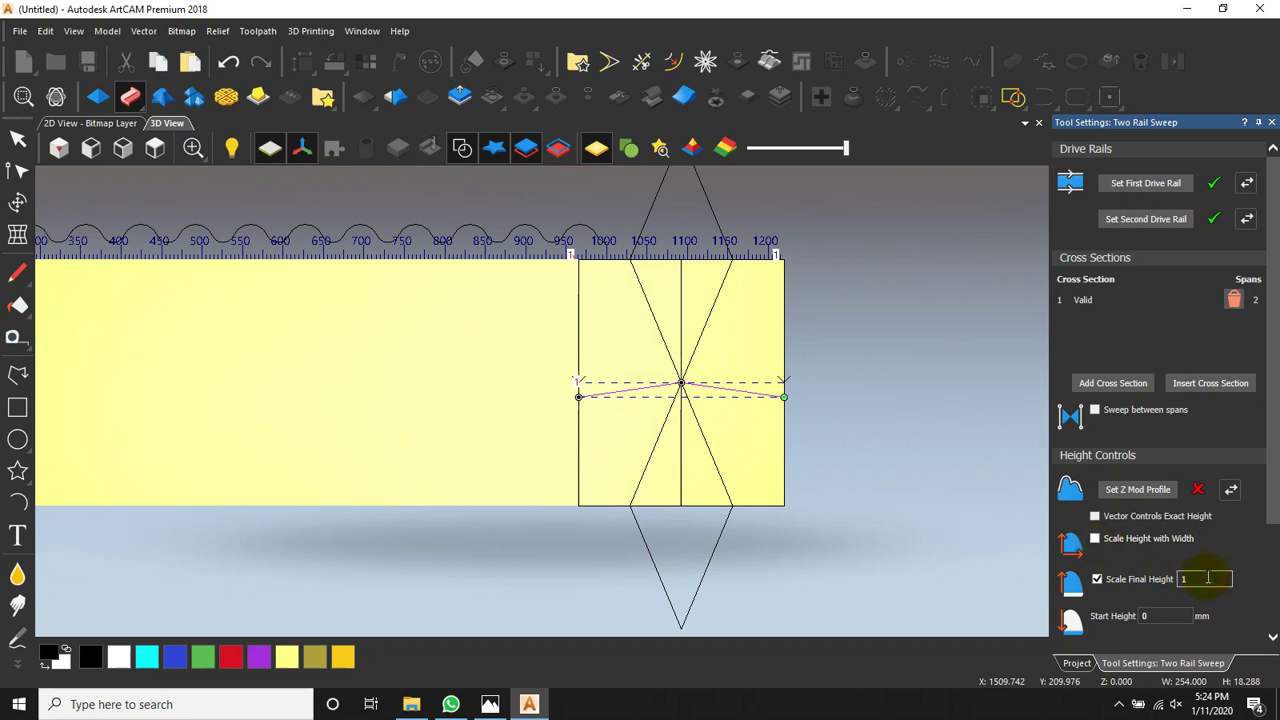
text(0)
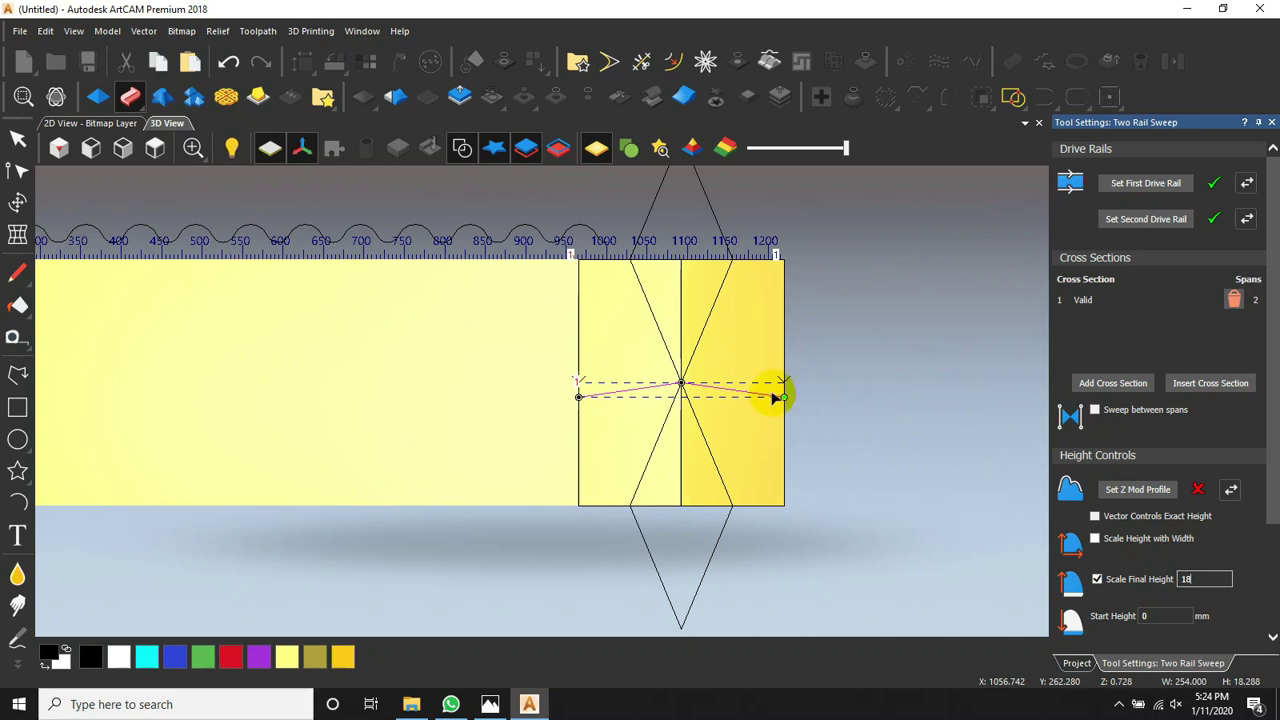
scroll(777, 394, down, 2)
scroll(1187, 648, down, 3)
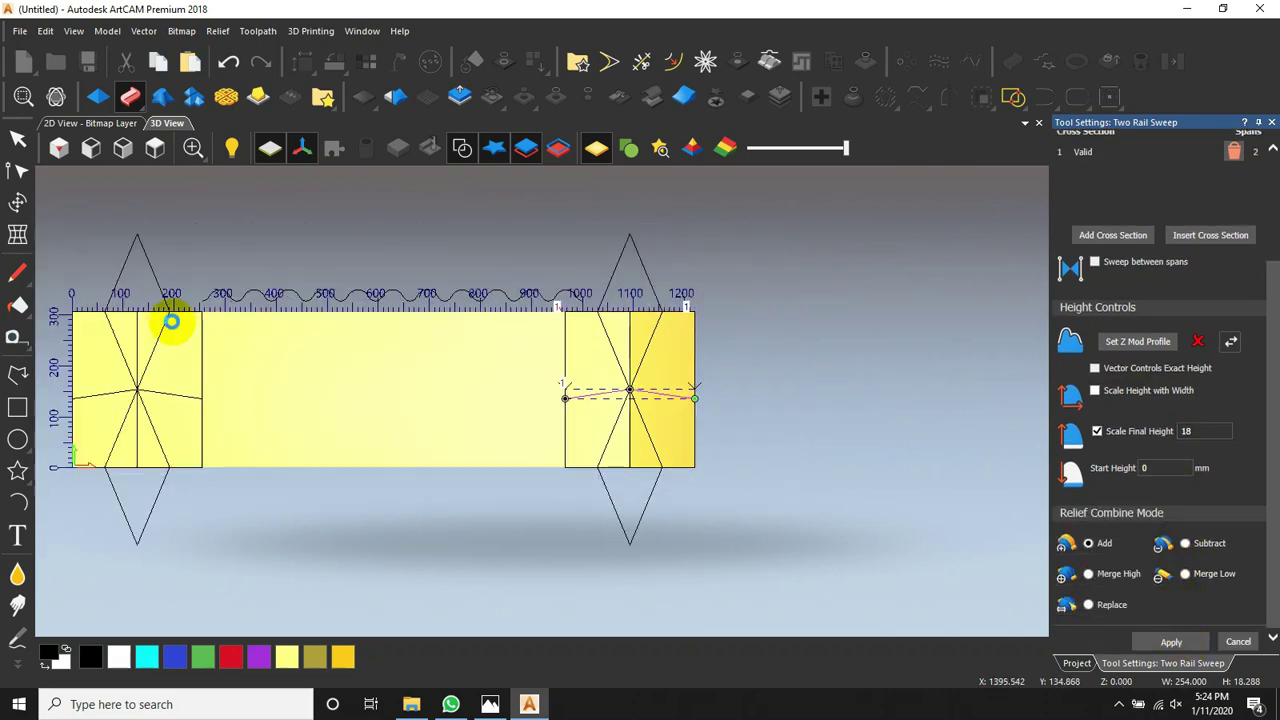
Set the left detail's outer and inner vertical lines as drive rails and add the same 18 mm sweep to the relief
click(73, 330)
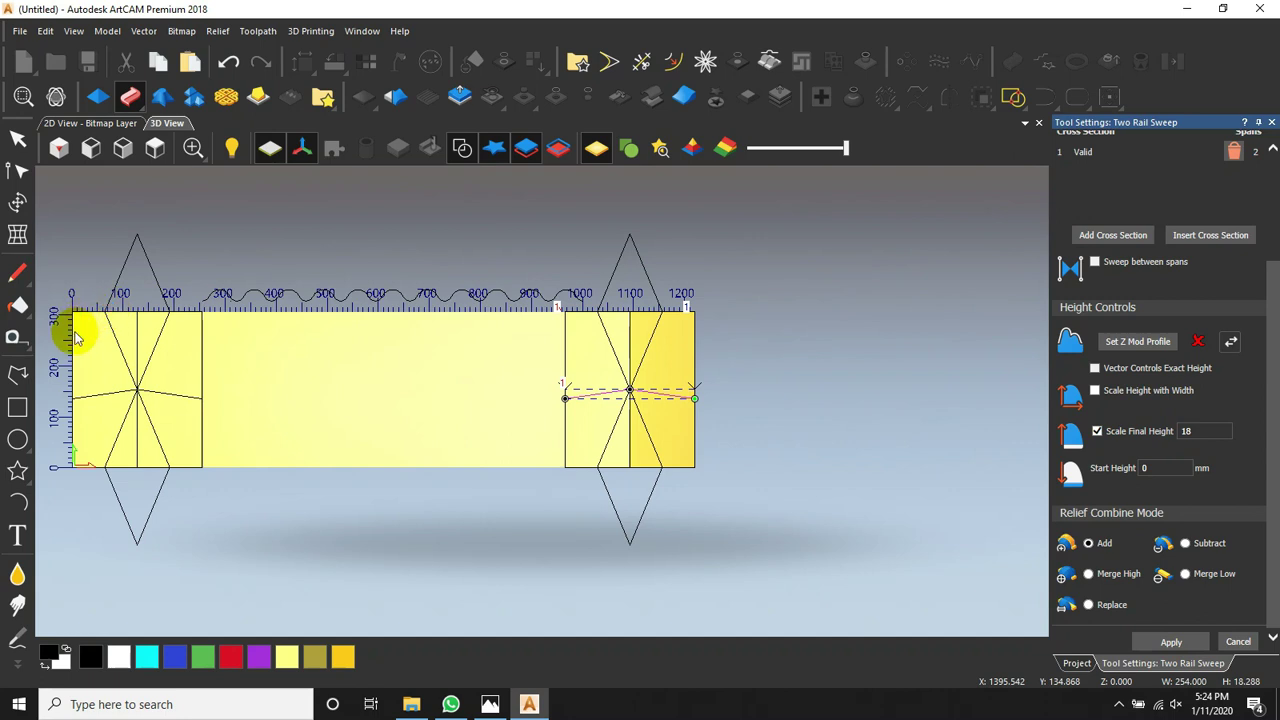
click(73, 330)
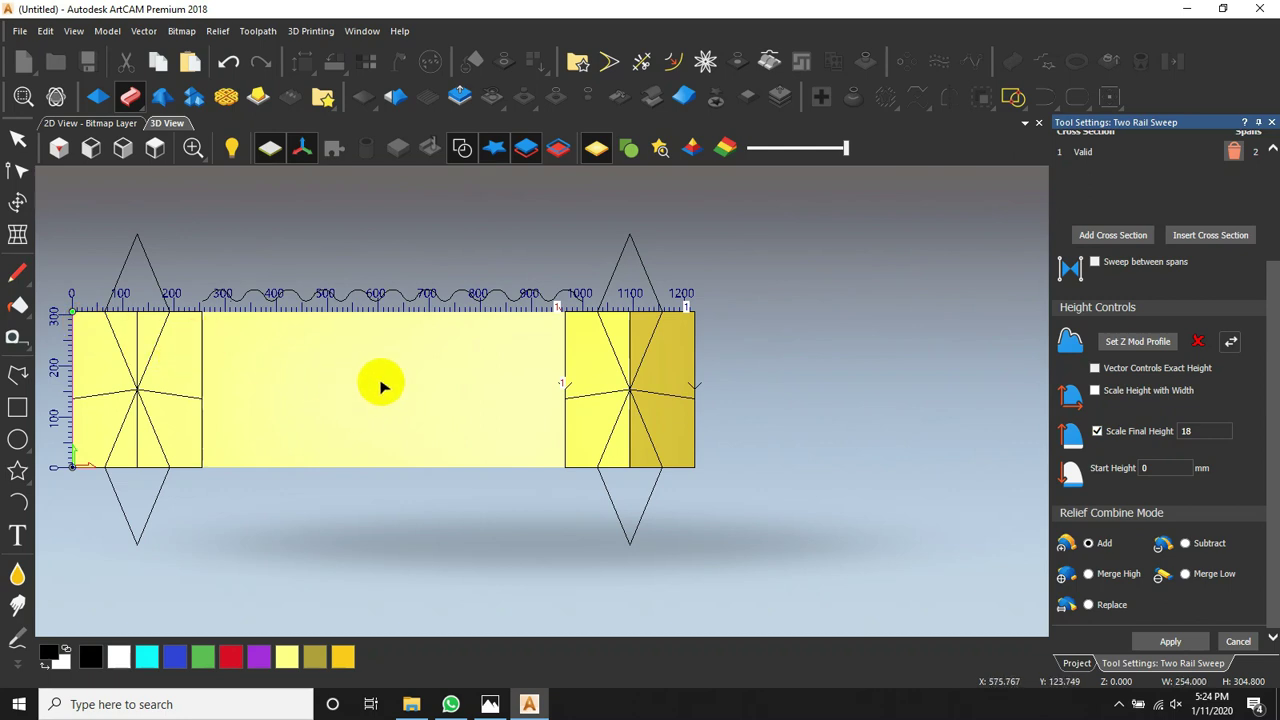
scroll(1120, 223, up, 3)
click(1145, 184)
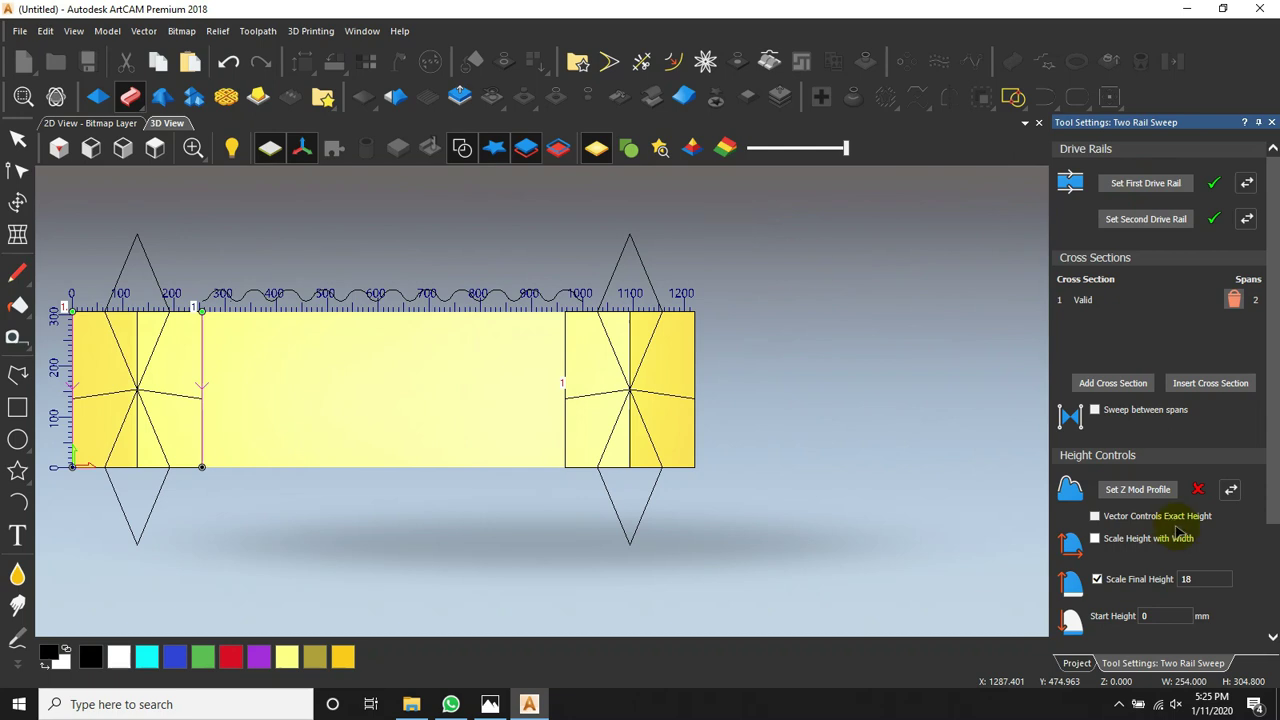
scroll(1120, 590, down, 3)
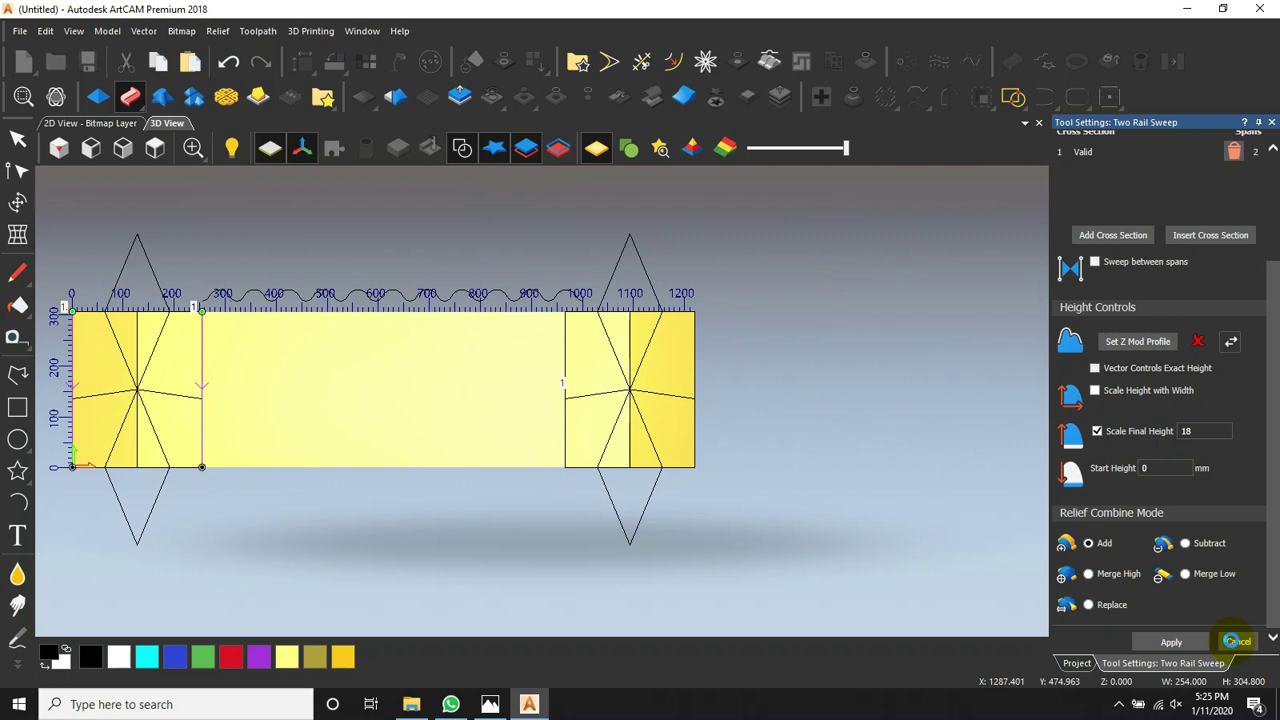
Select the four diamond vectors of both end details and set up a square 45-degree shape with the Subtract combine mode
click(156, 347)
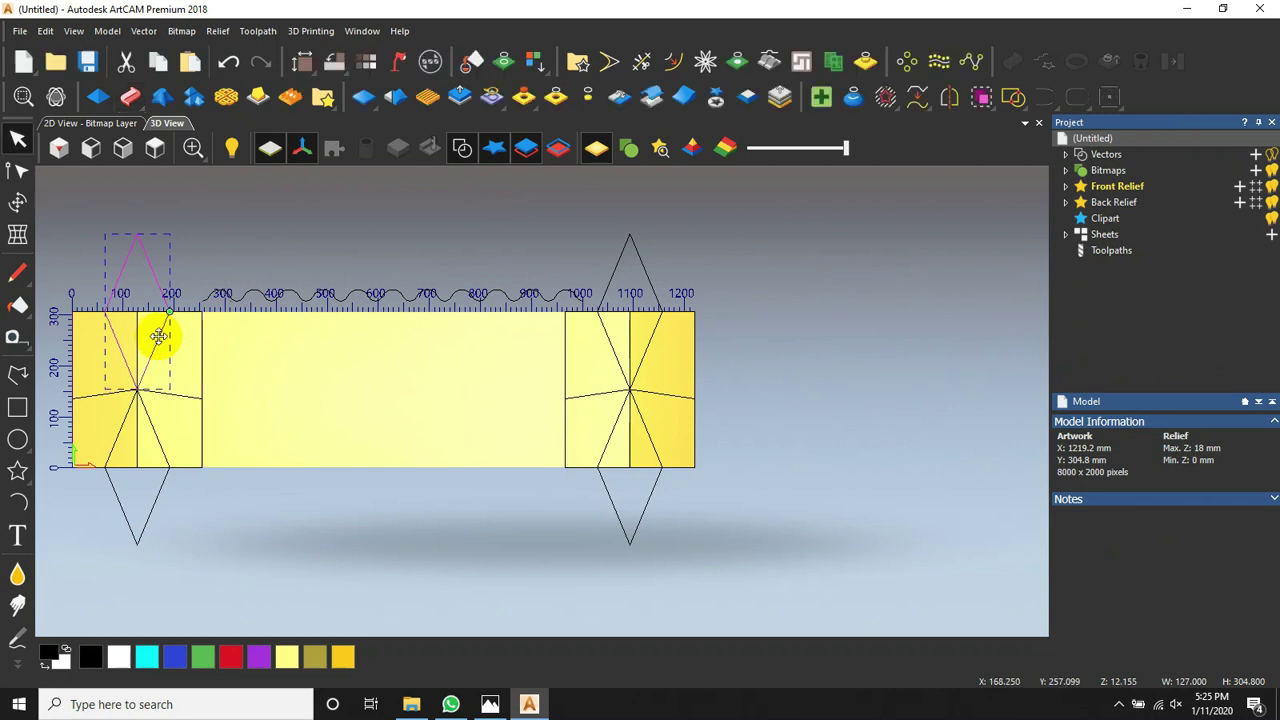
shift+click(163, 450)
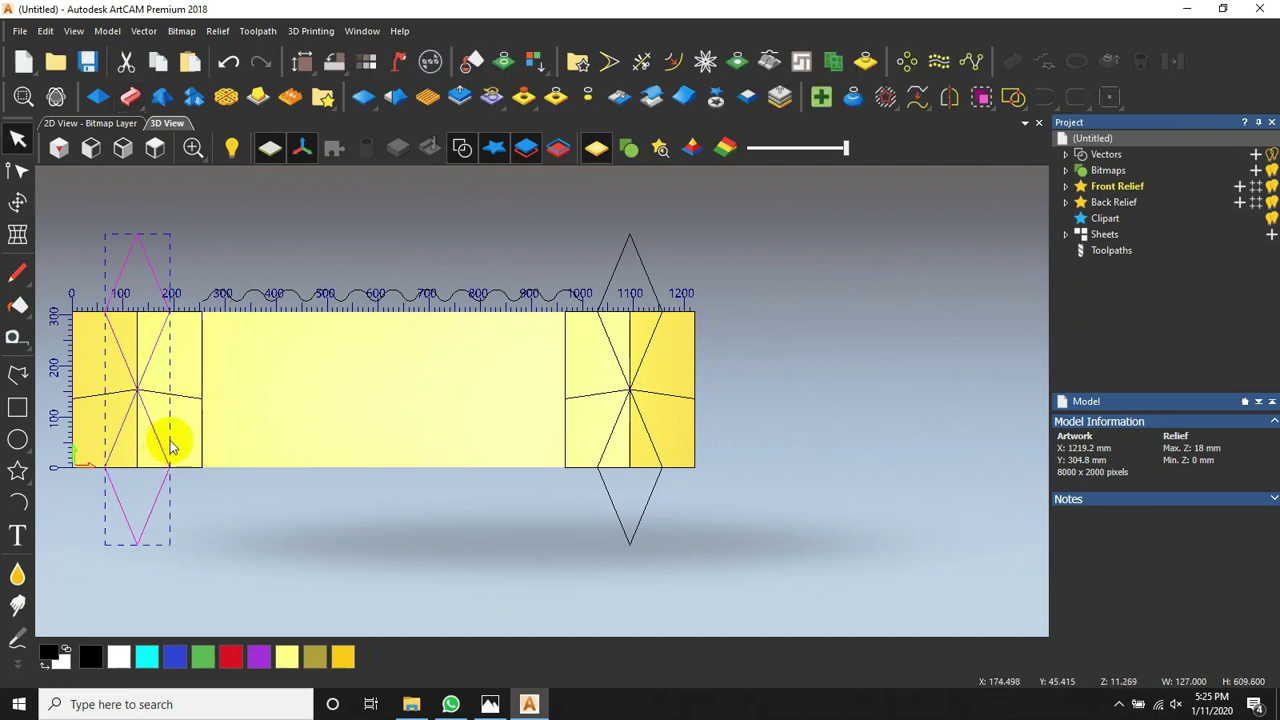
shift+click(651, 340)
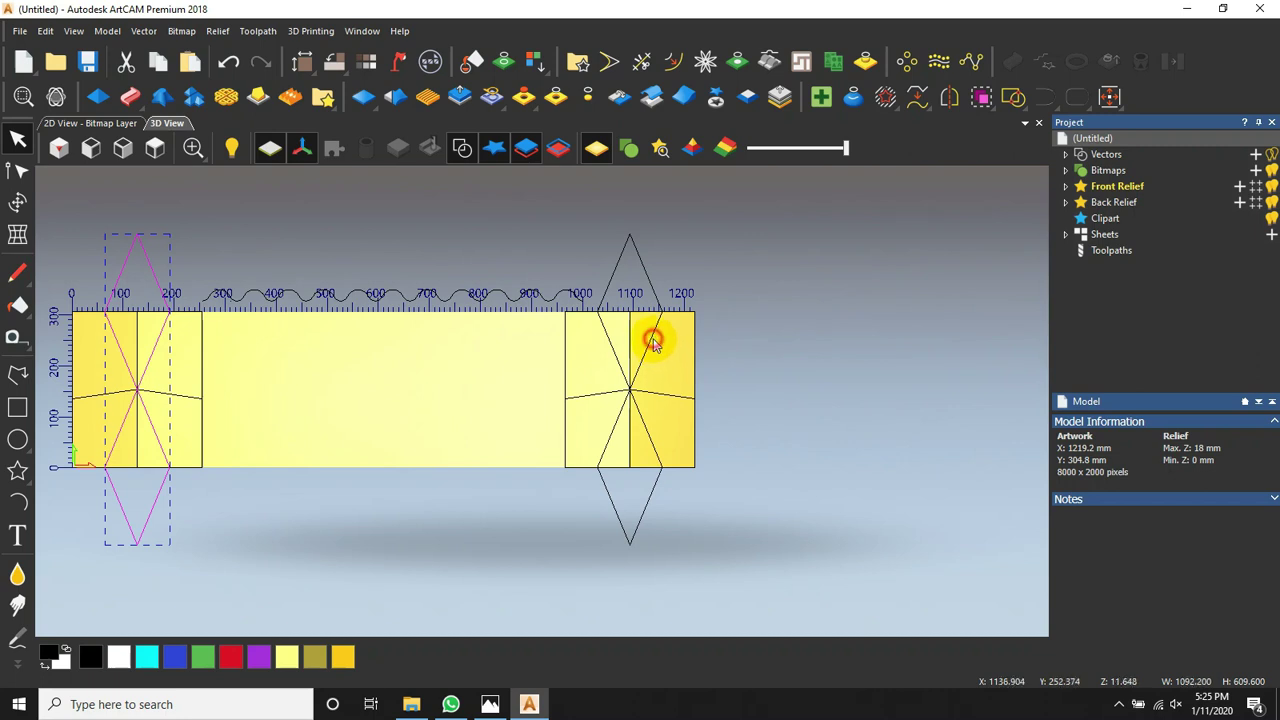
shift+click(646, 430)
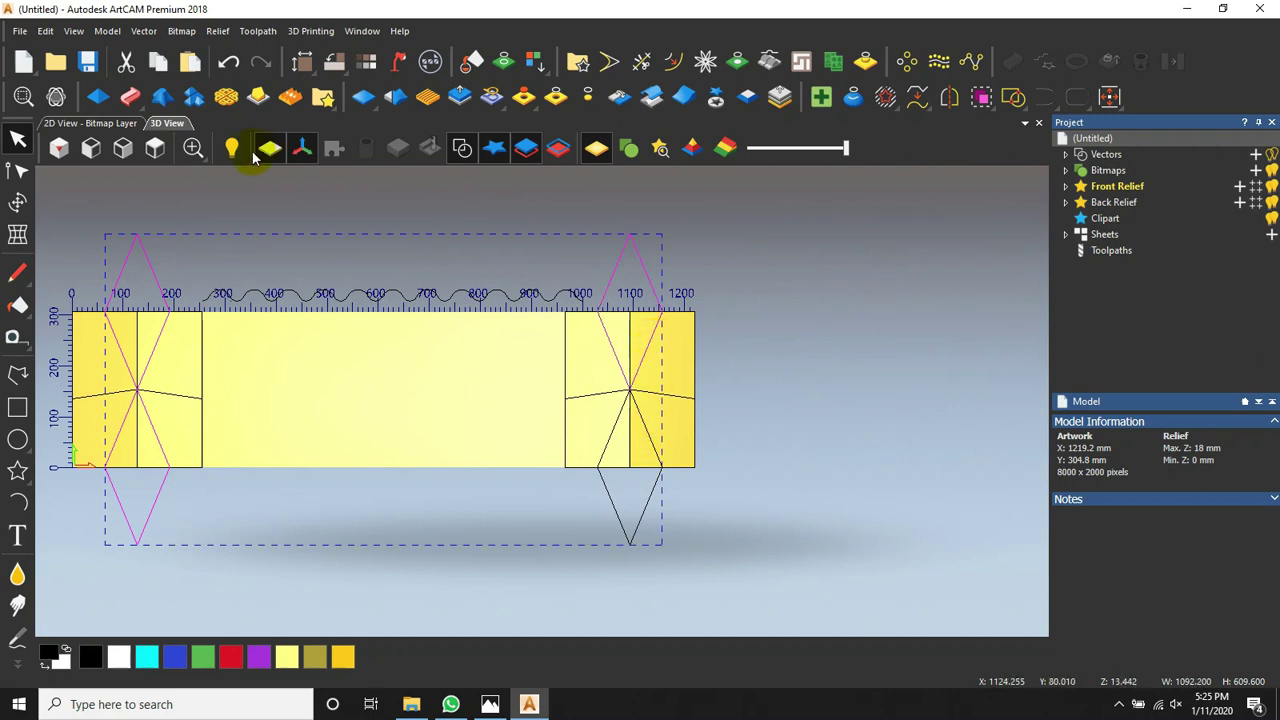
click(91, 98)
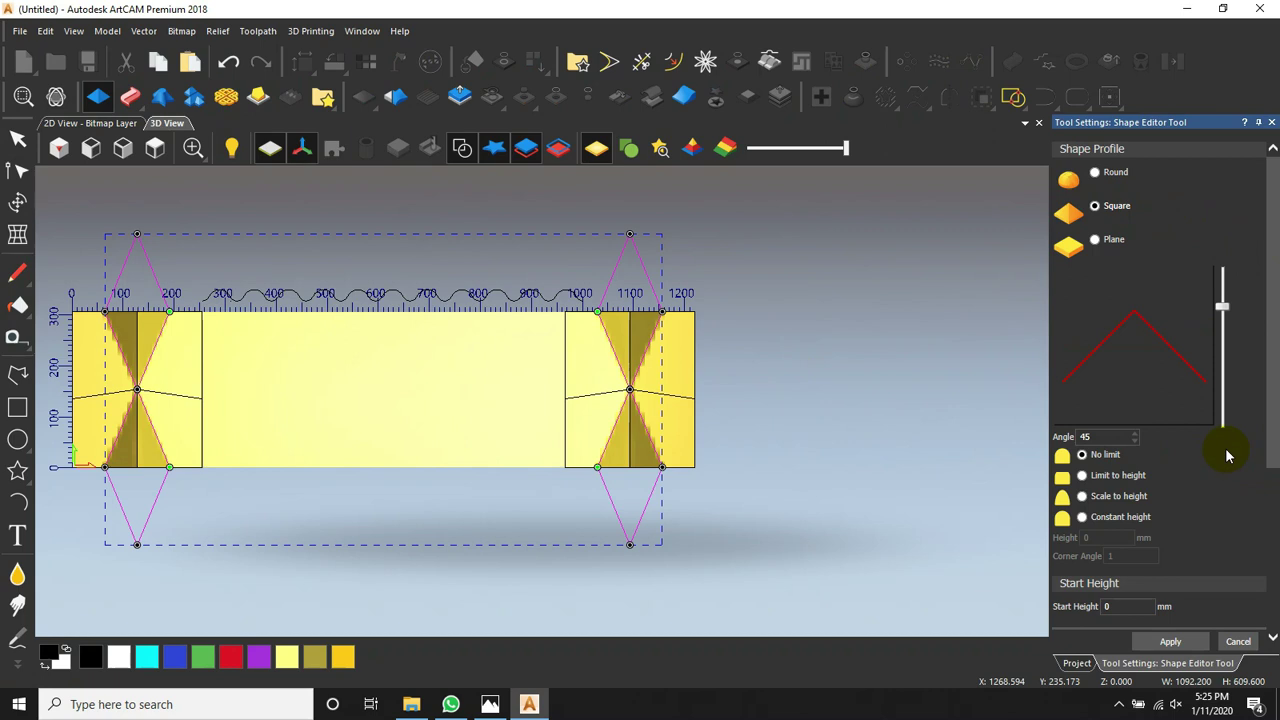
scroll(1217, 442, down, 4)
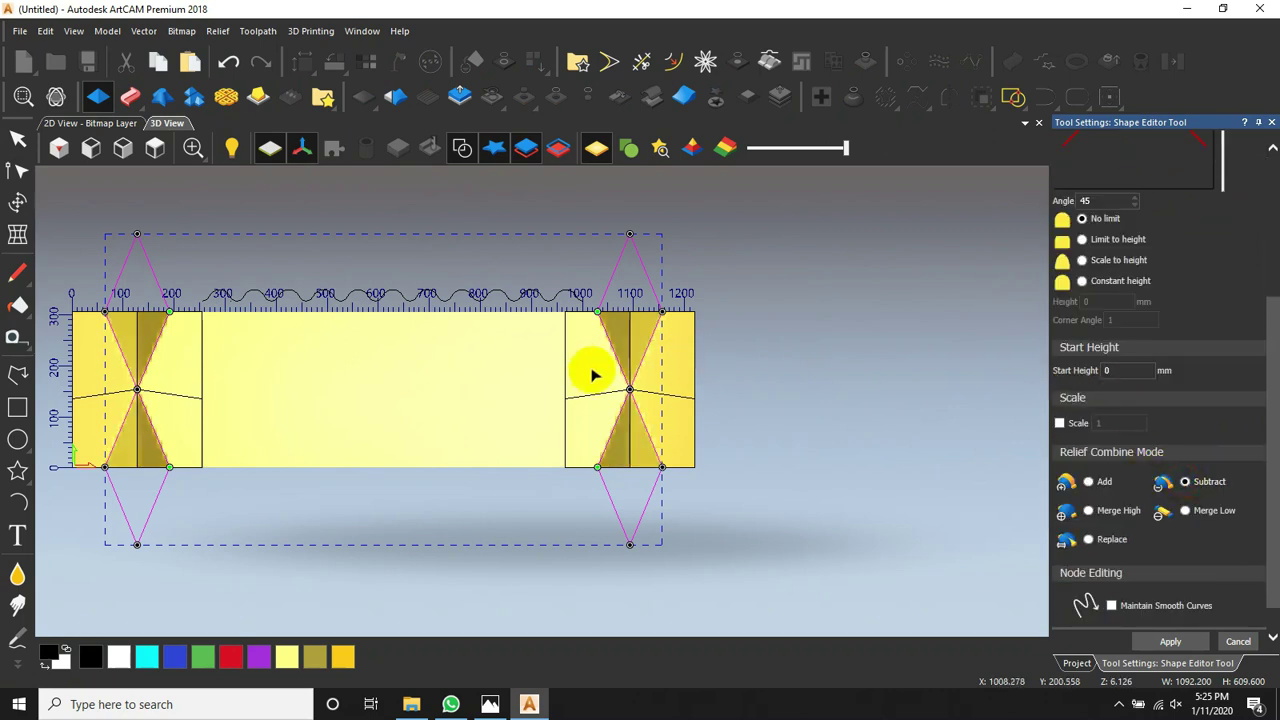
Limit the subtracted diamond shape with Scale to height at 10 mm and inspect the cut on the right detail
click(622, 386)
scroll(620, 390, up, 2)
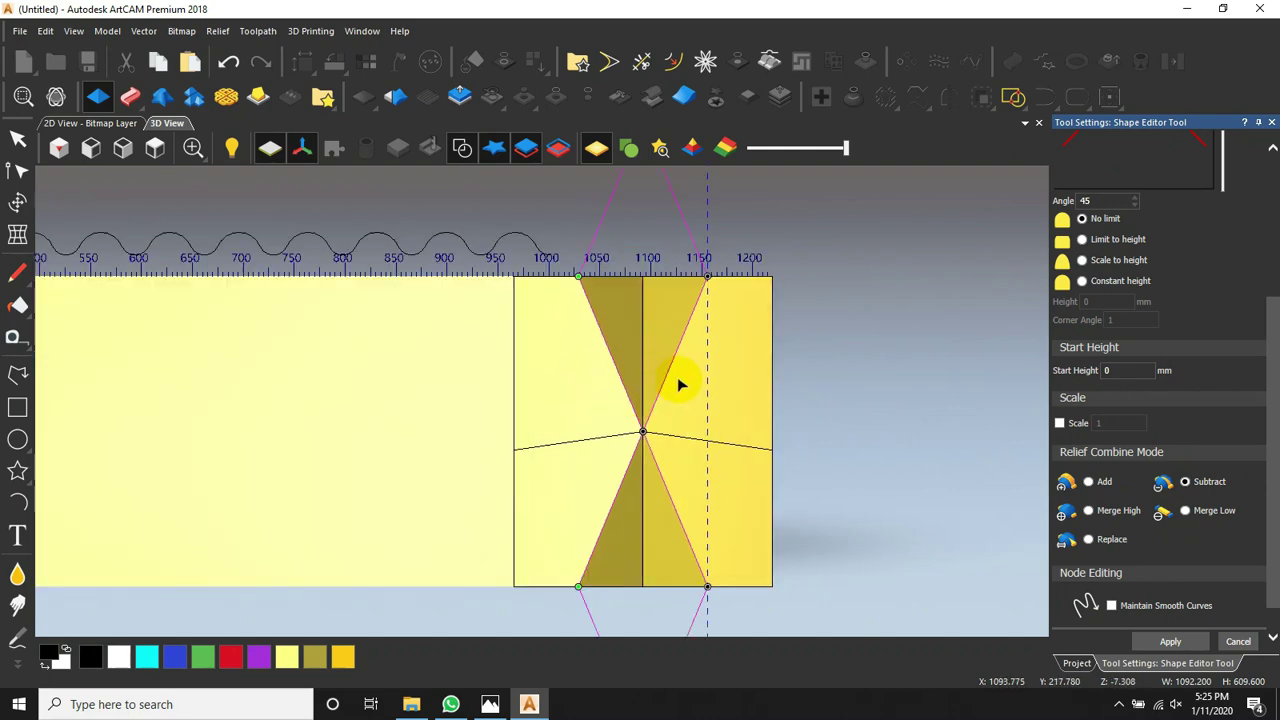
drag(626, 457, 654, 263)
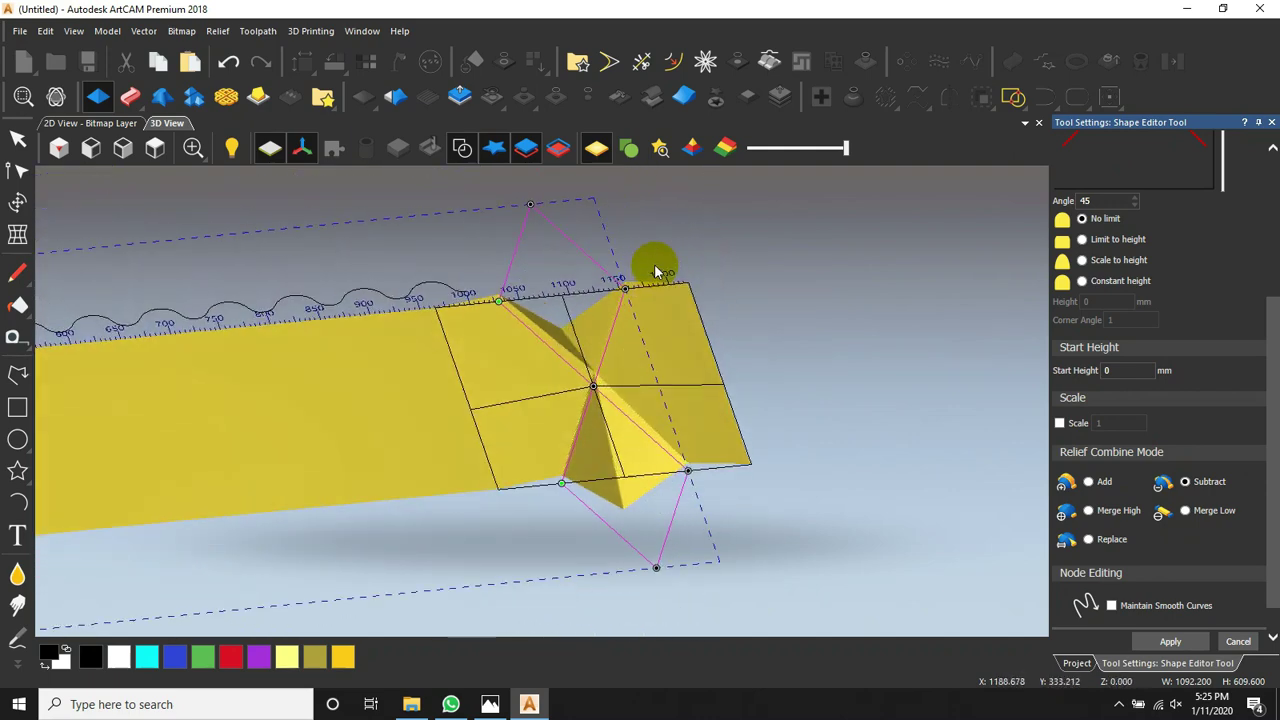
scroll(1090, 350, up, 1)
click(1082, 340)
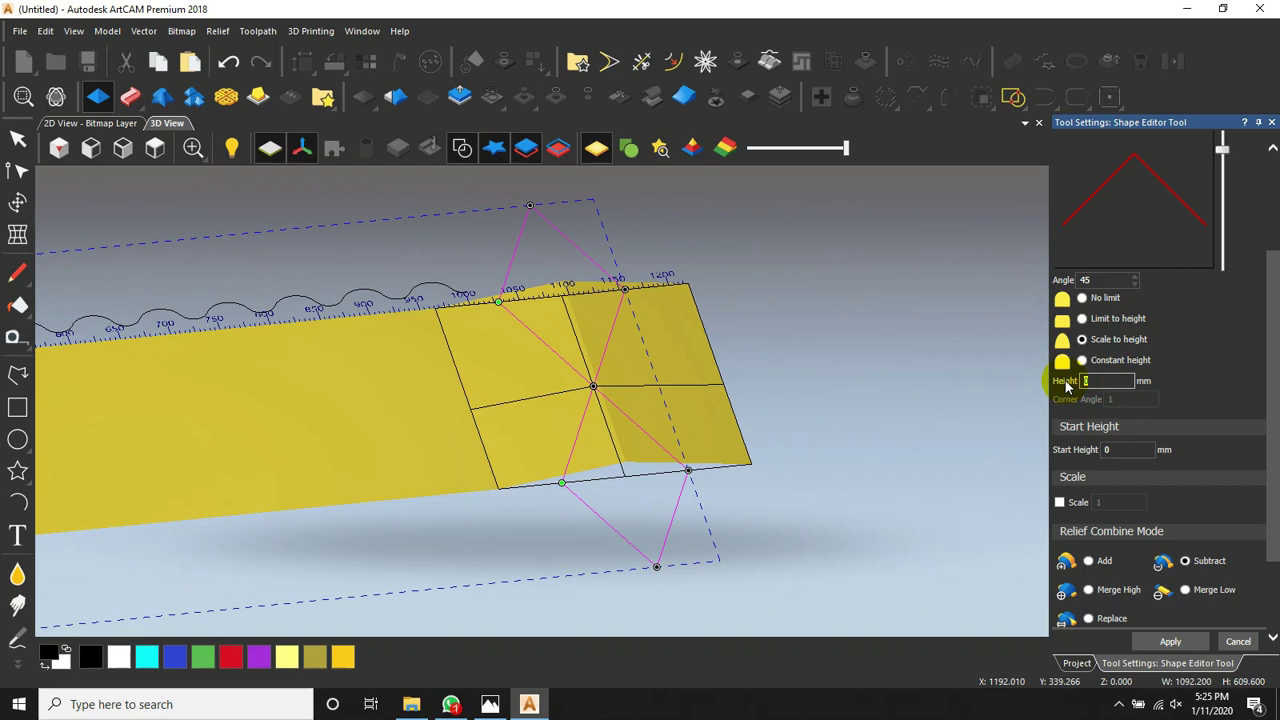
text(0)
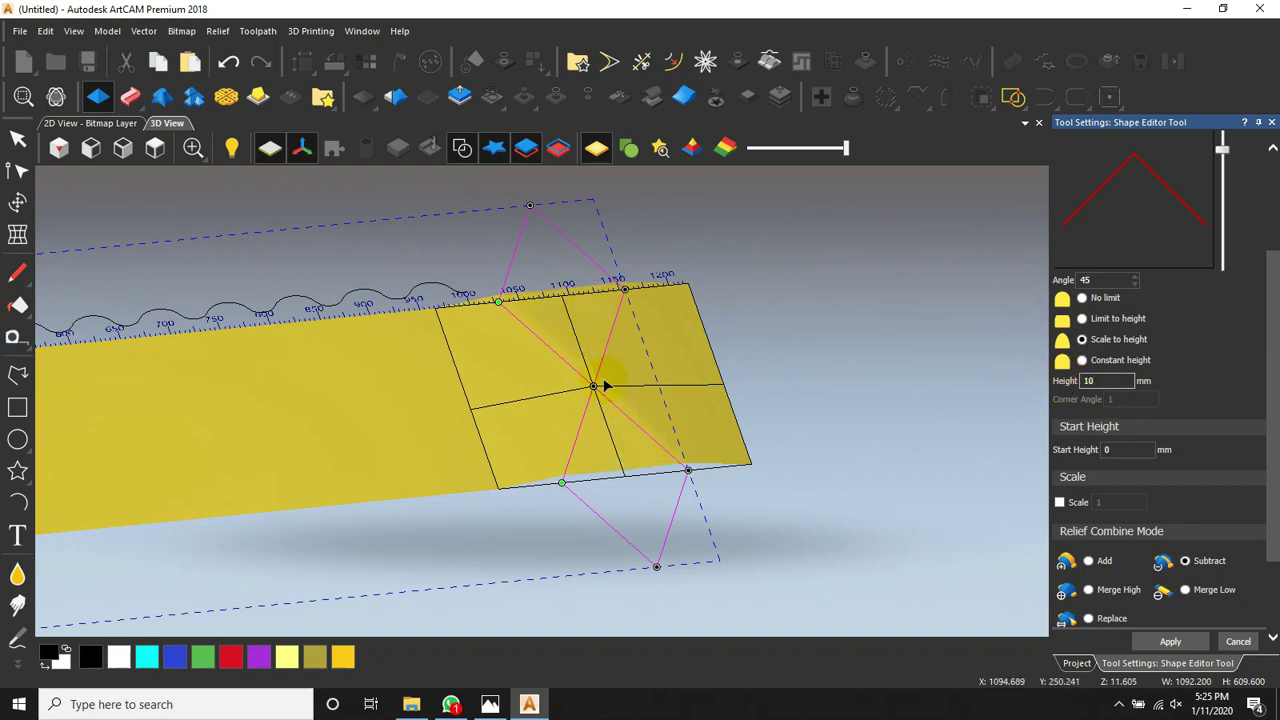
drag(618, 452, 614, 497)
Set the subtracted diamond shape's height to 18 mm
double_click(1098, 380)
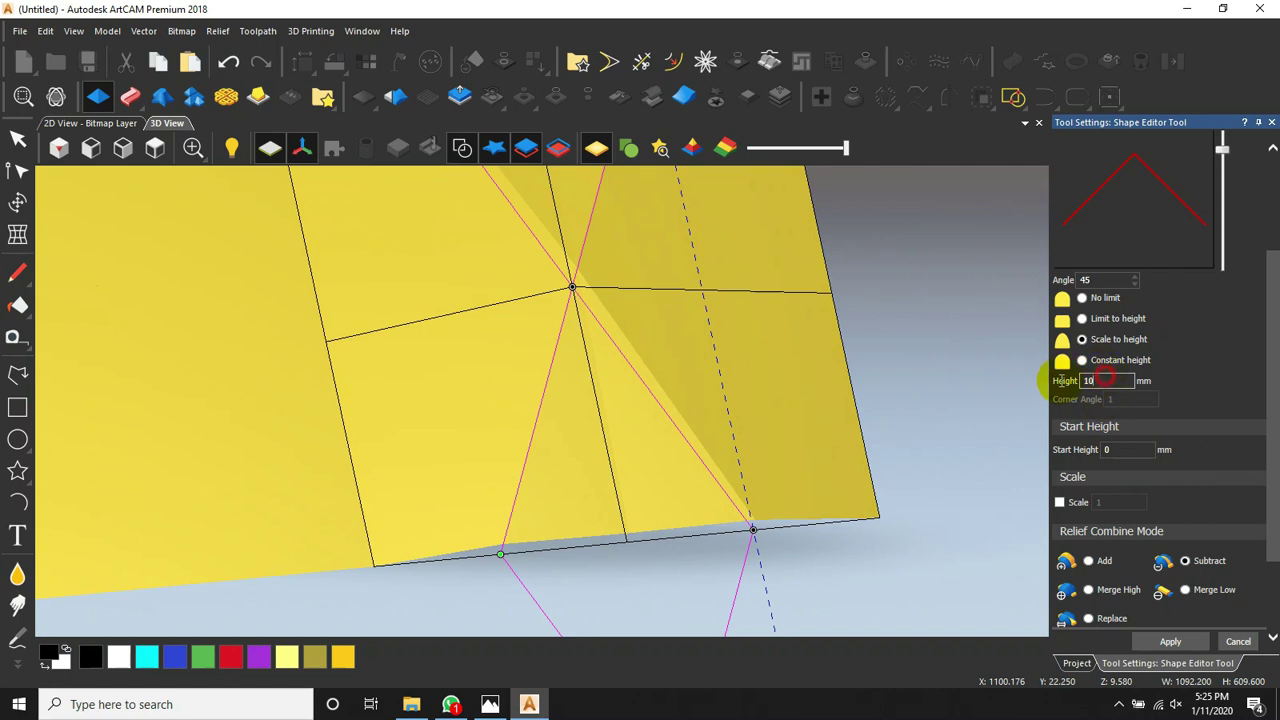
key(Return)
key(BackSpace)
text(18)
key(Return)
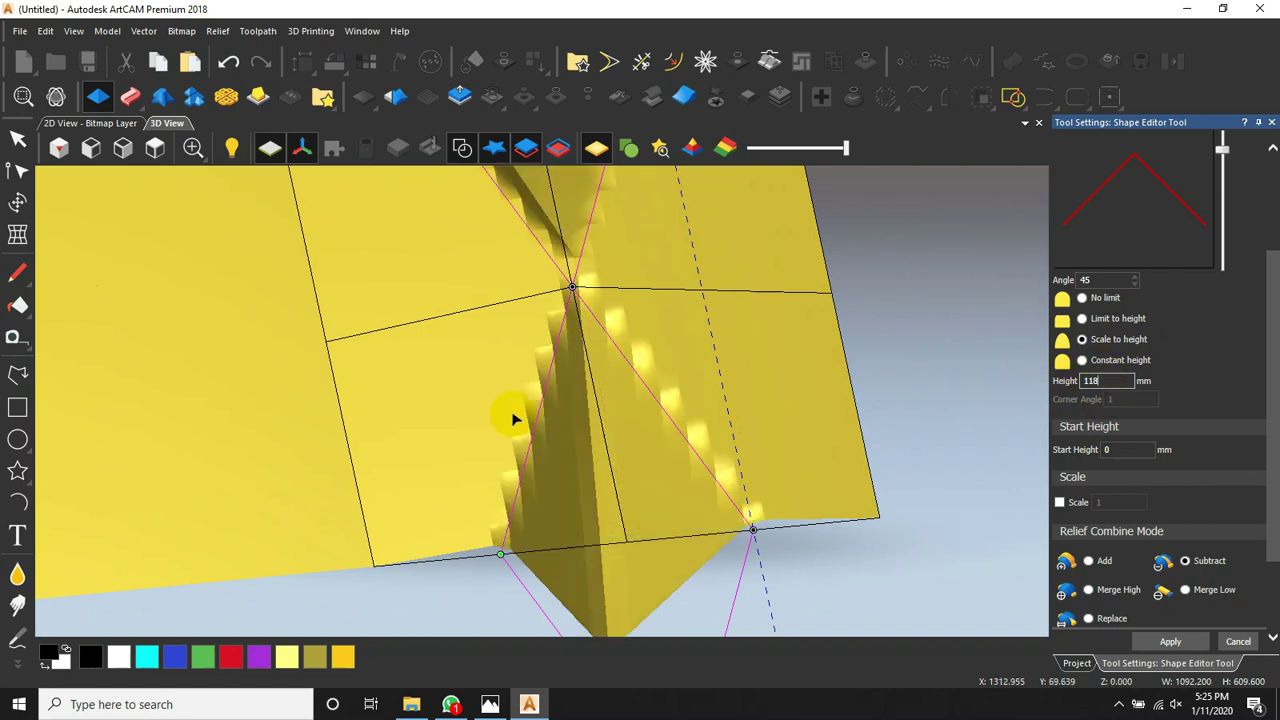
double_click(1090, 381)
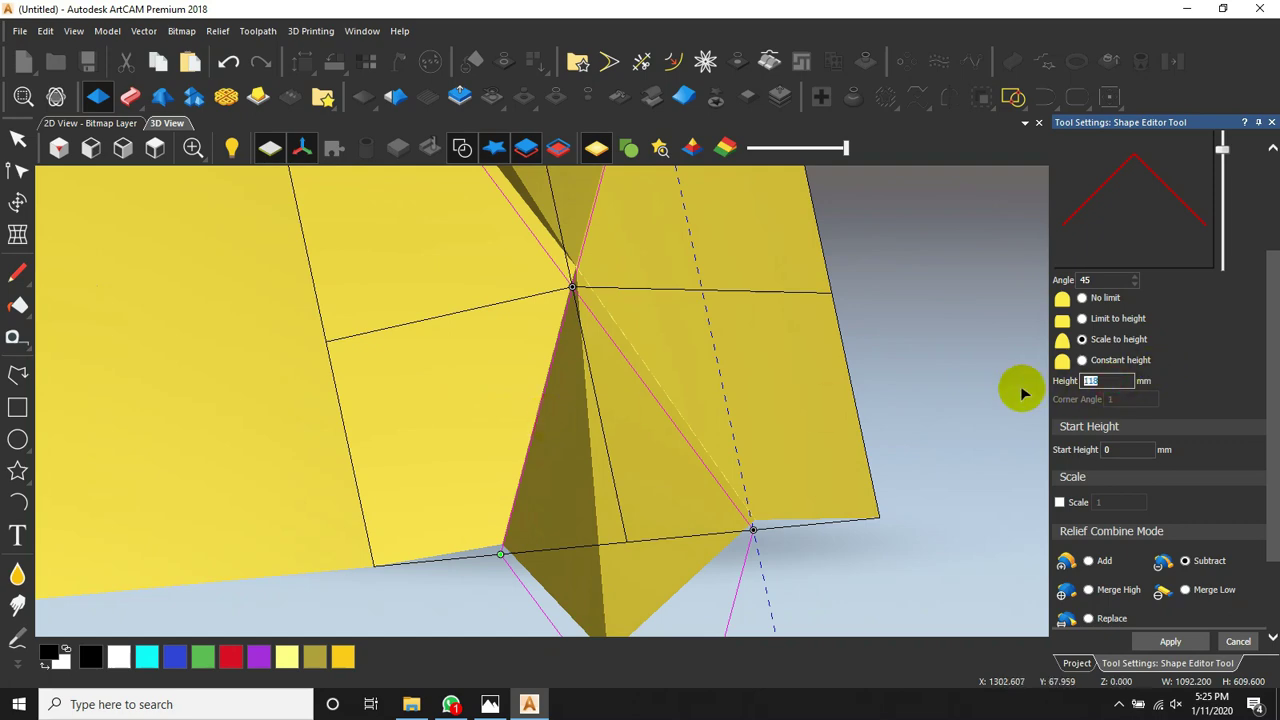
text(18)
key(Return)
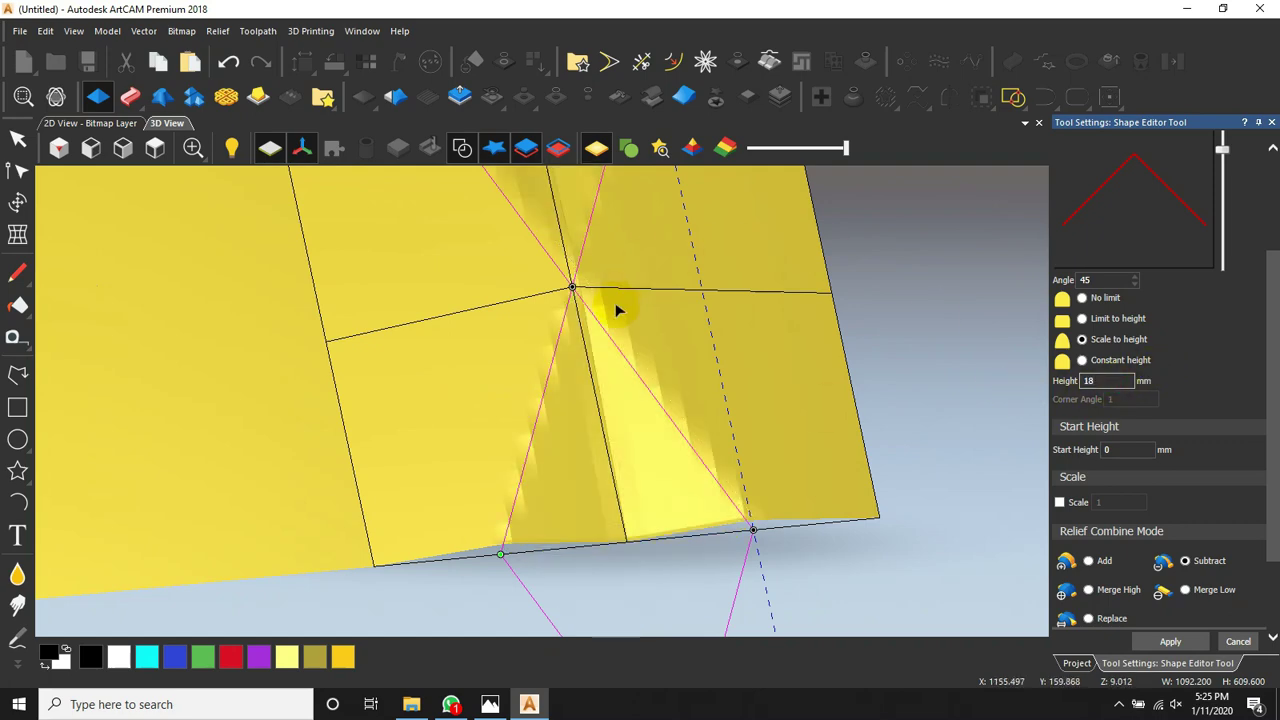
Inspect the right detail, apply the diamond subtraction to the front relief and close the Shape Editor
drag(628, 320, 534, 329)
drag(606, 203, 640, 430)
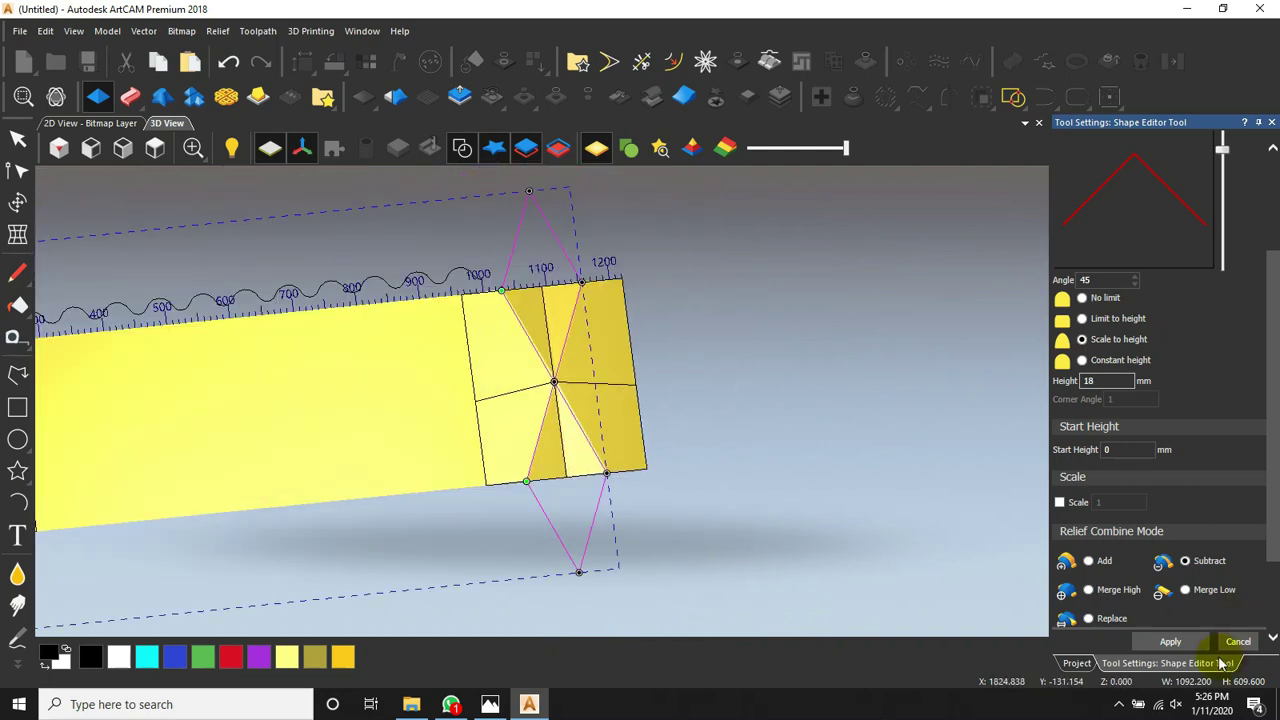
click(1238, 641)
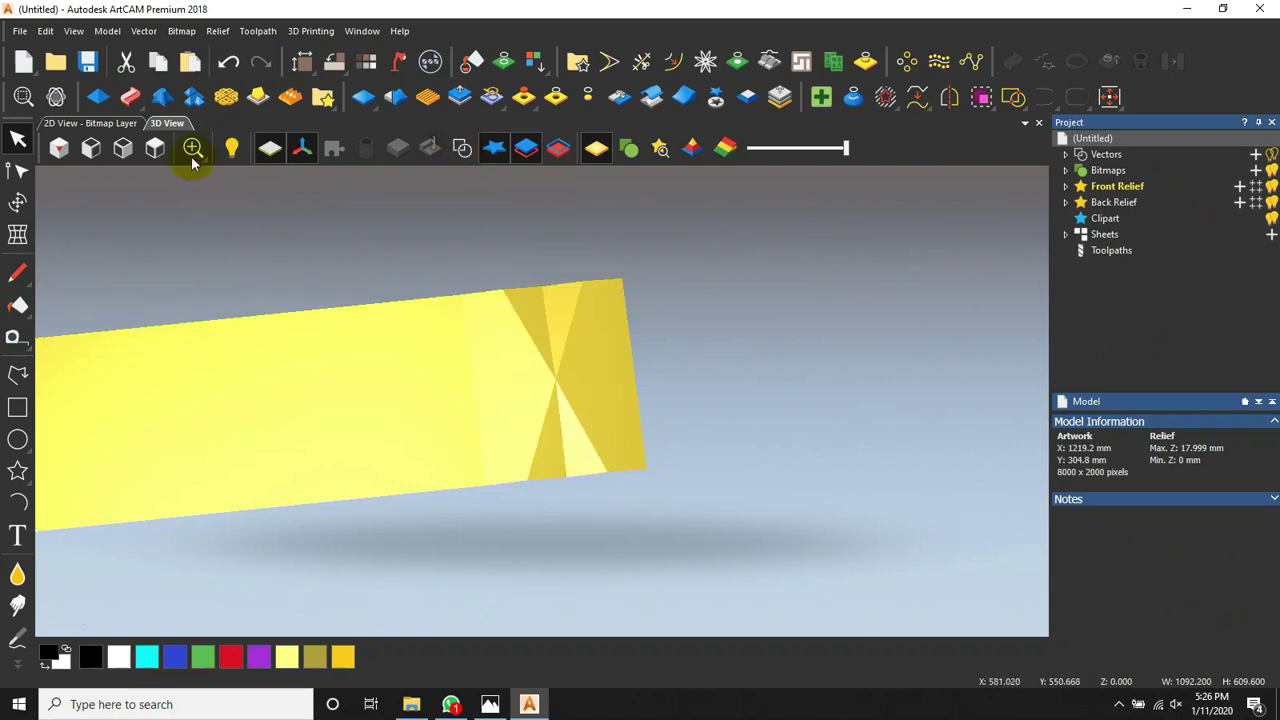
Show the vectors over the top view and add a second layer to the front relief with the Merge High combine mode
click(155, 148)
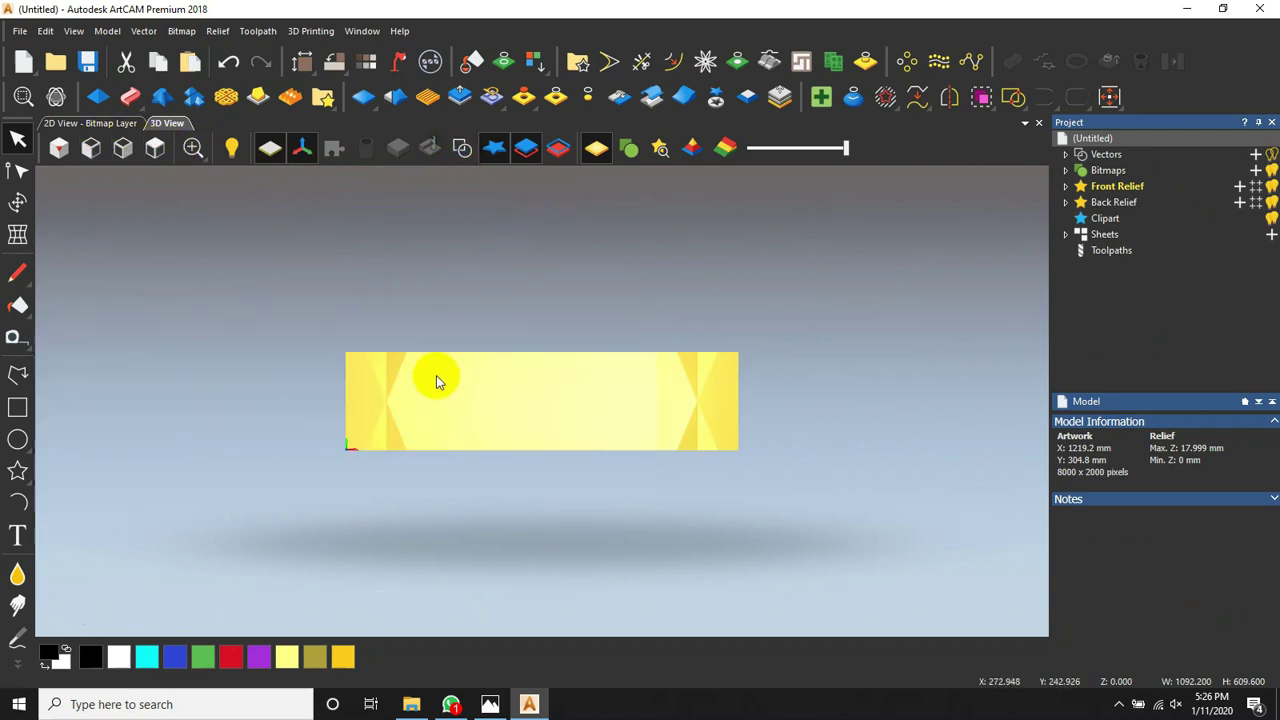
click(462, 148)
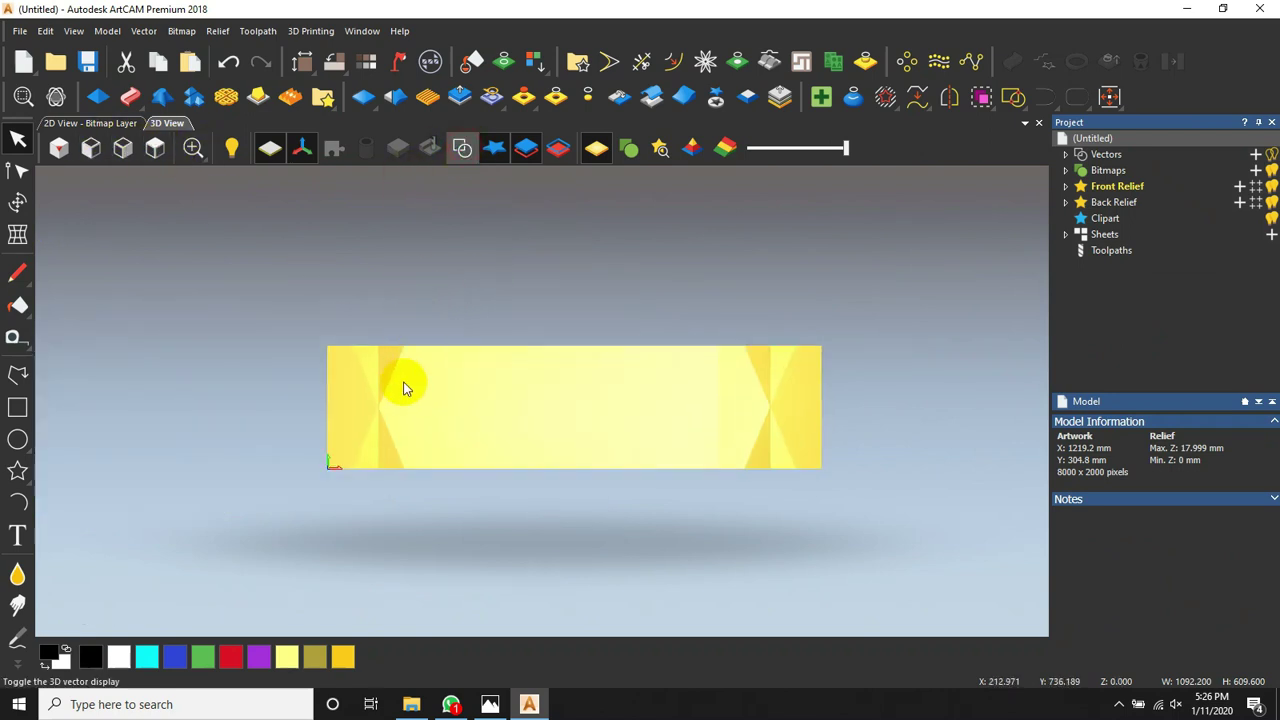
click(428, 371)
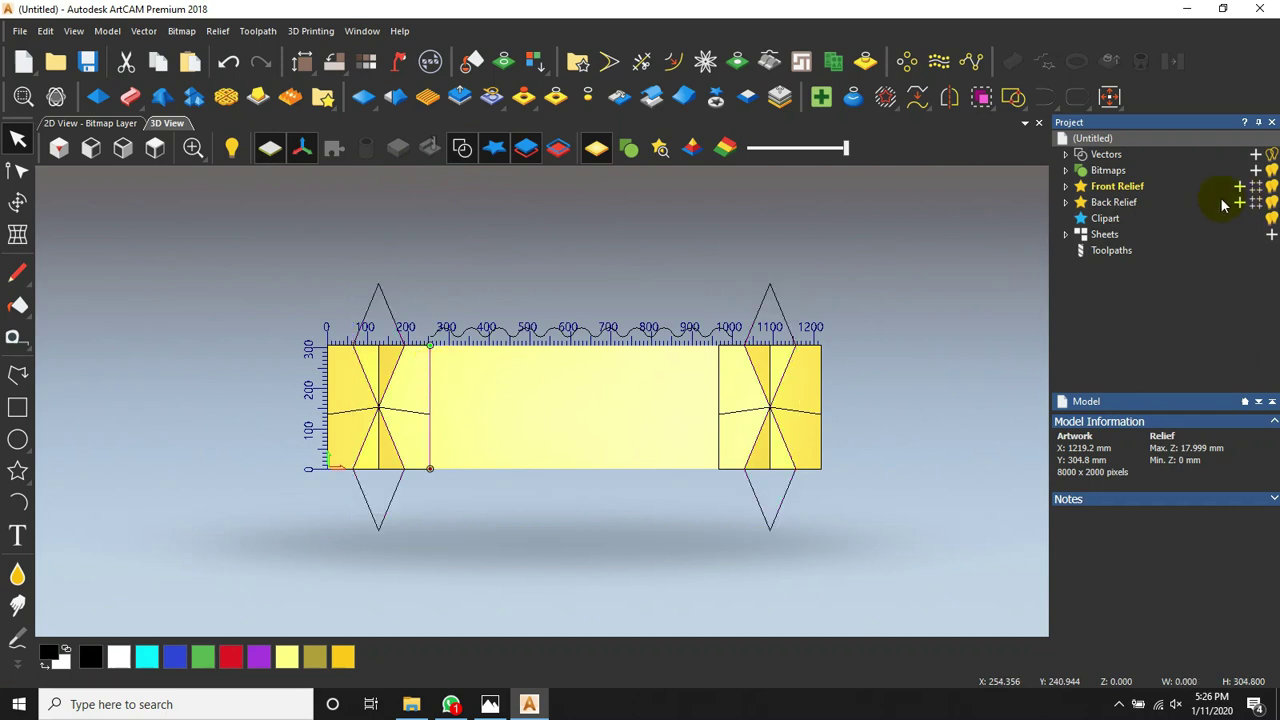
click(1066, 187)
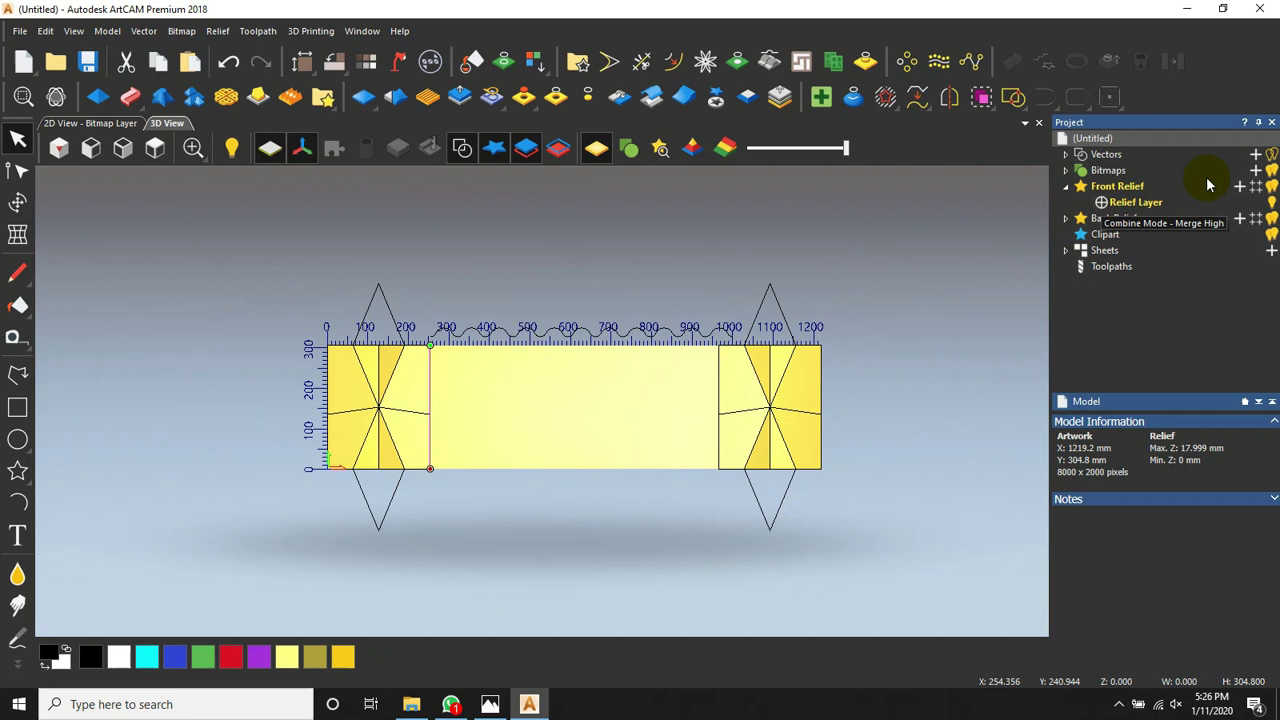
click(1240, 187)
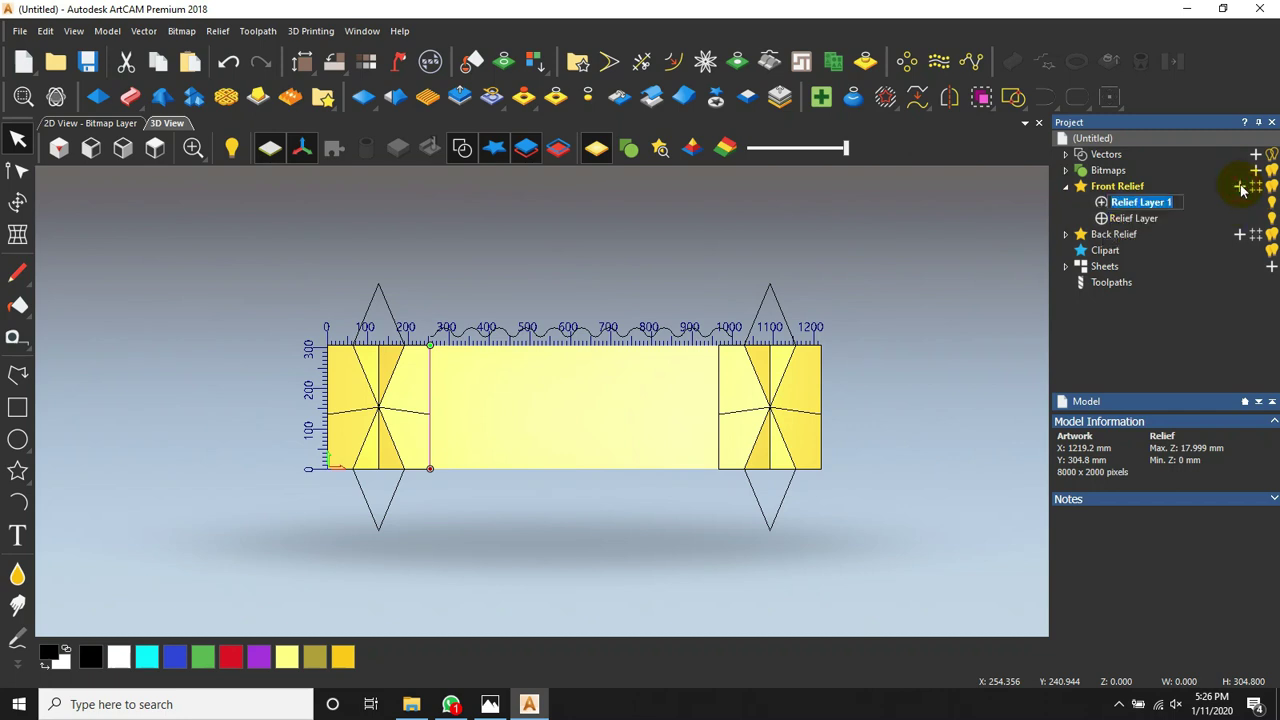
click(1210, 201)
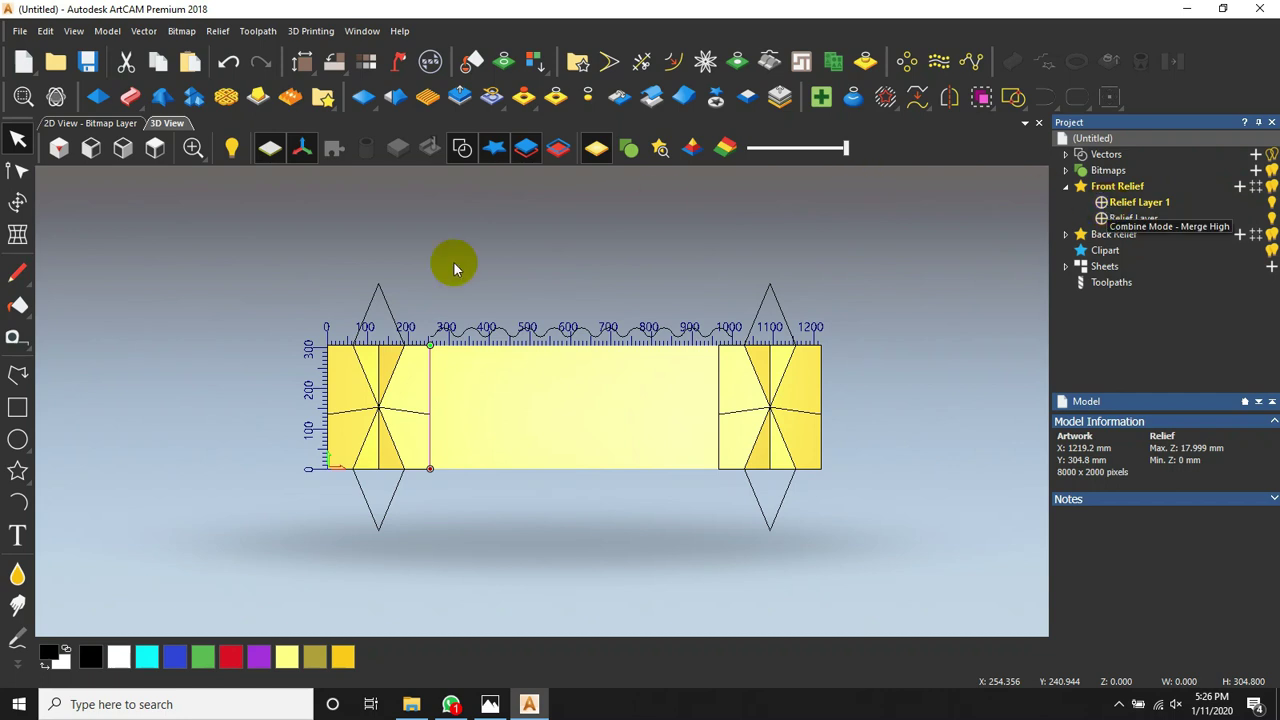
Try a two-rail sweep of the wave profile across the middle, using the inner vertical lines of both end details as rails
click(718, 386)
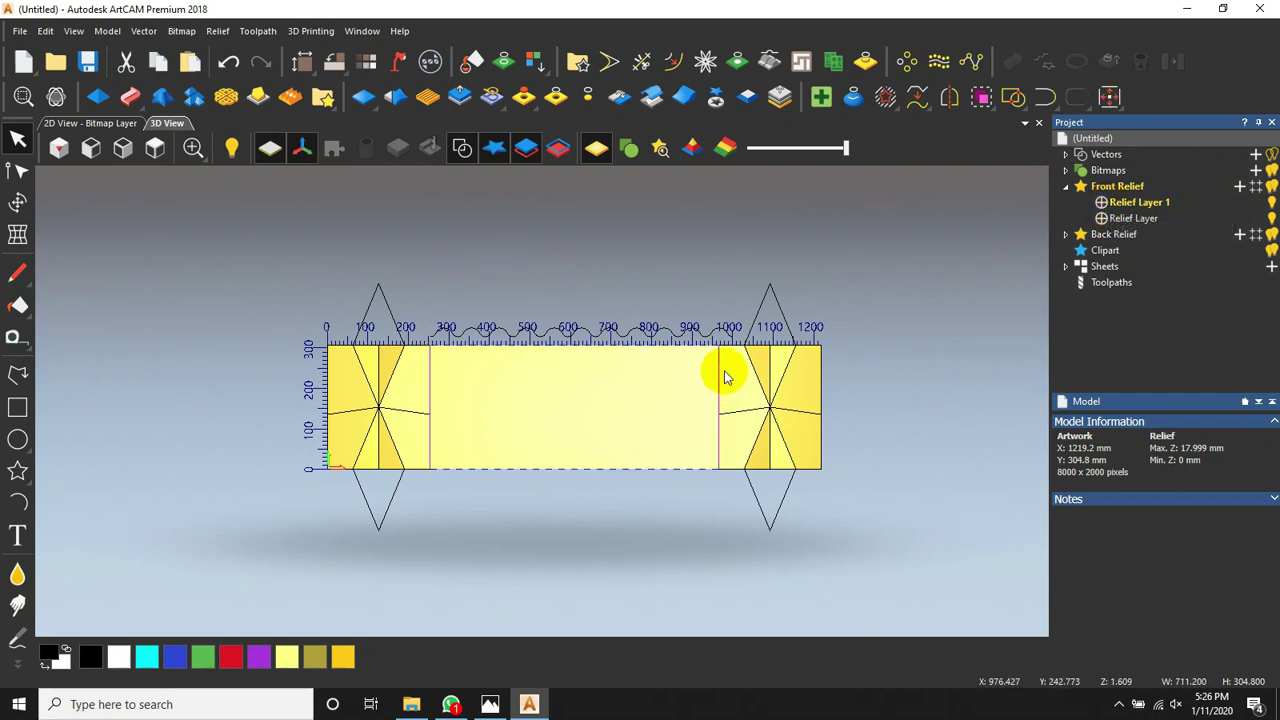
click(130, 97)
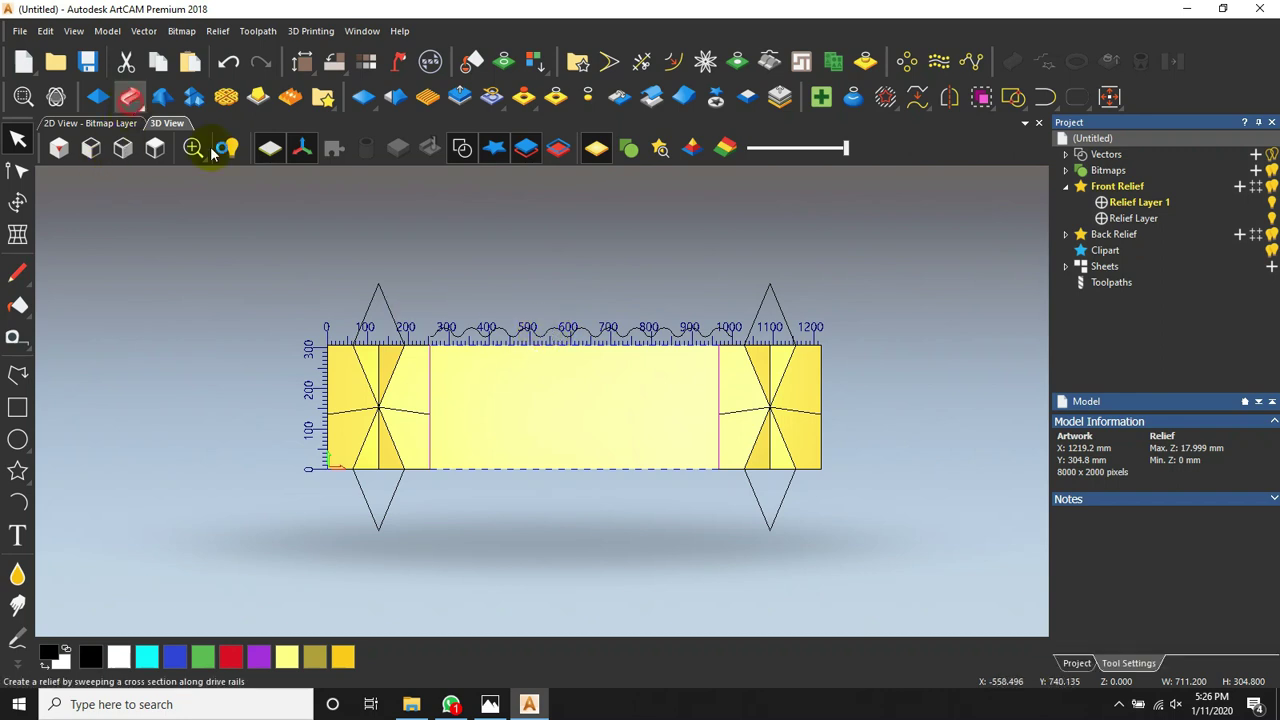
click(549, 333)
click(1134, 383)
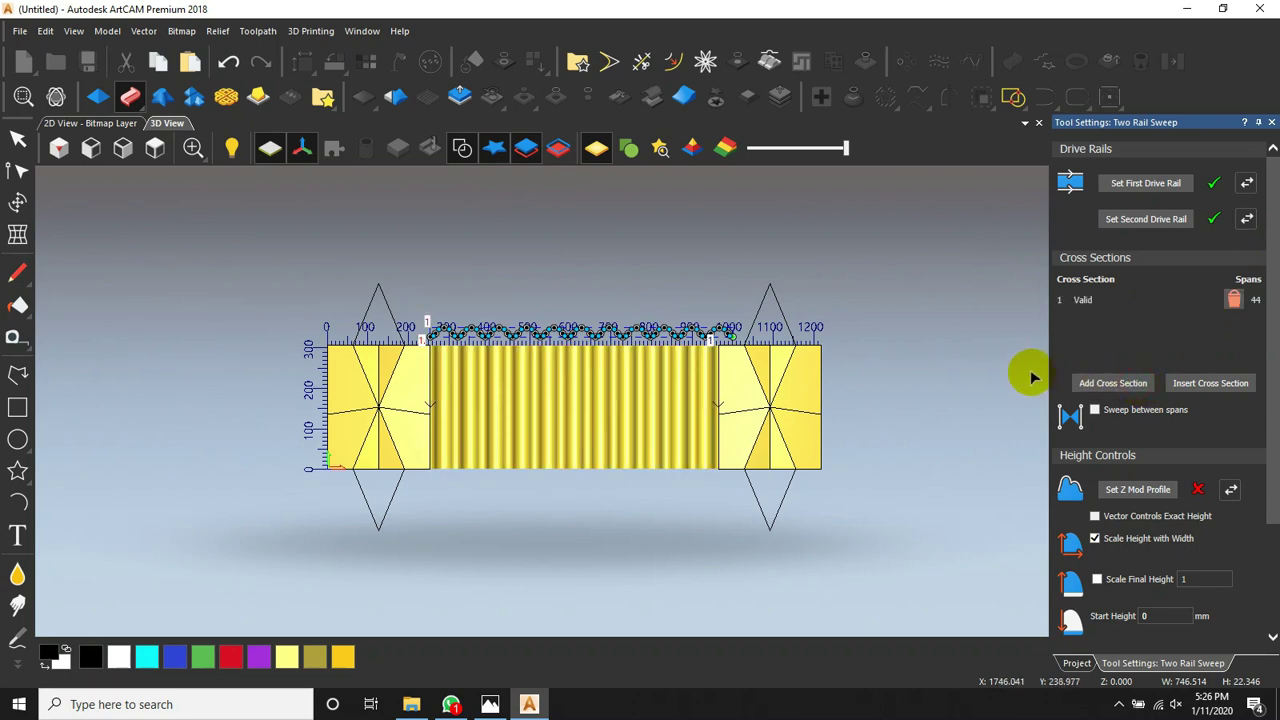
Inspect the previewed flutes with and without vectors, return to the top view and close the Two Rail Sweep without applying it
scroll(460, 383, up, 2)
scroll(486, 458, up, 2)
drag(491, 471, 449, 363)
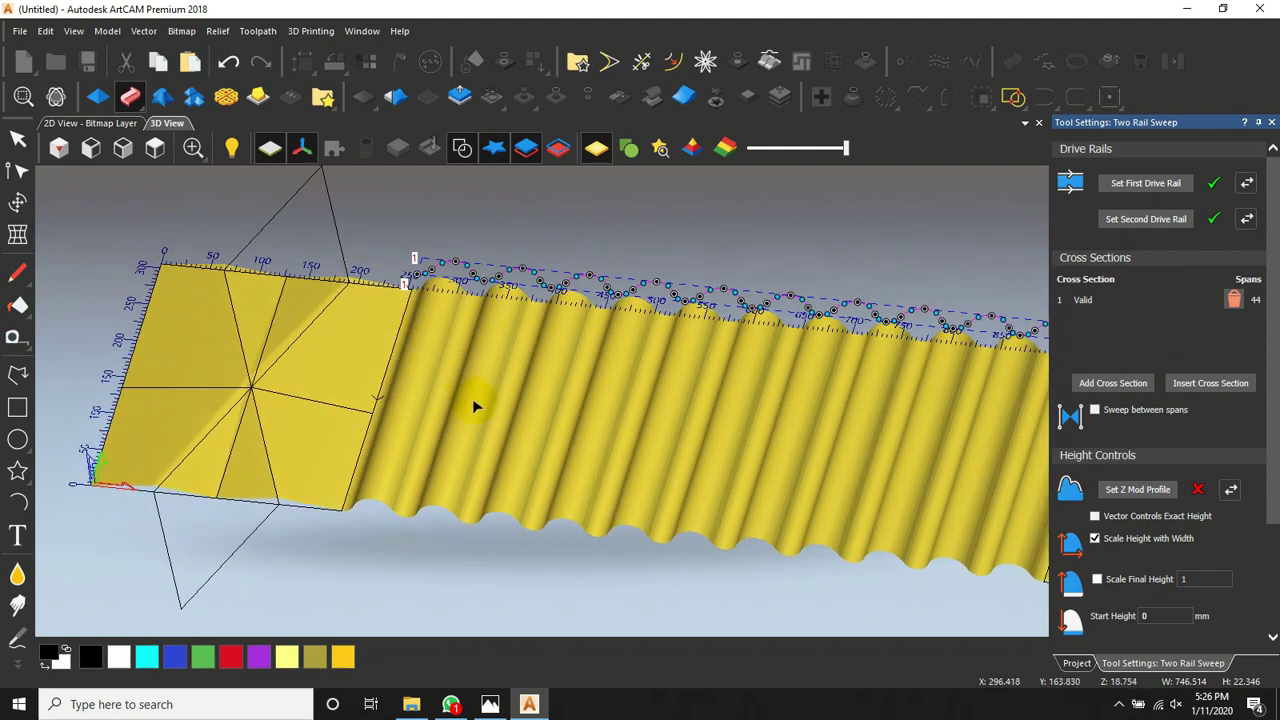
scroll(478, 402, down, 3)
drag(484, 405, 509, 520)
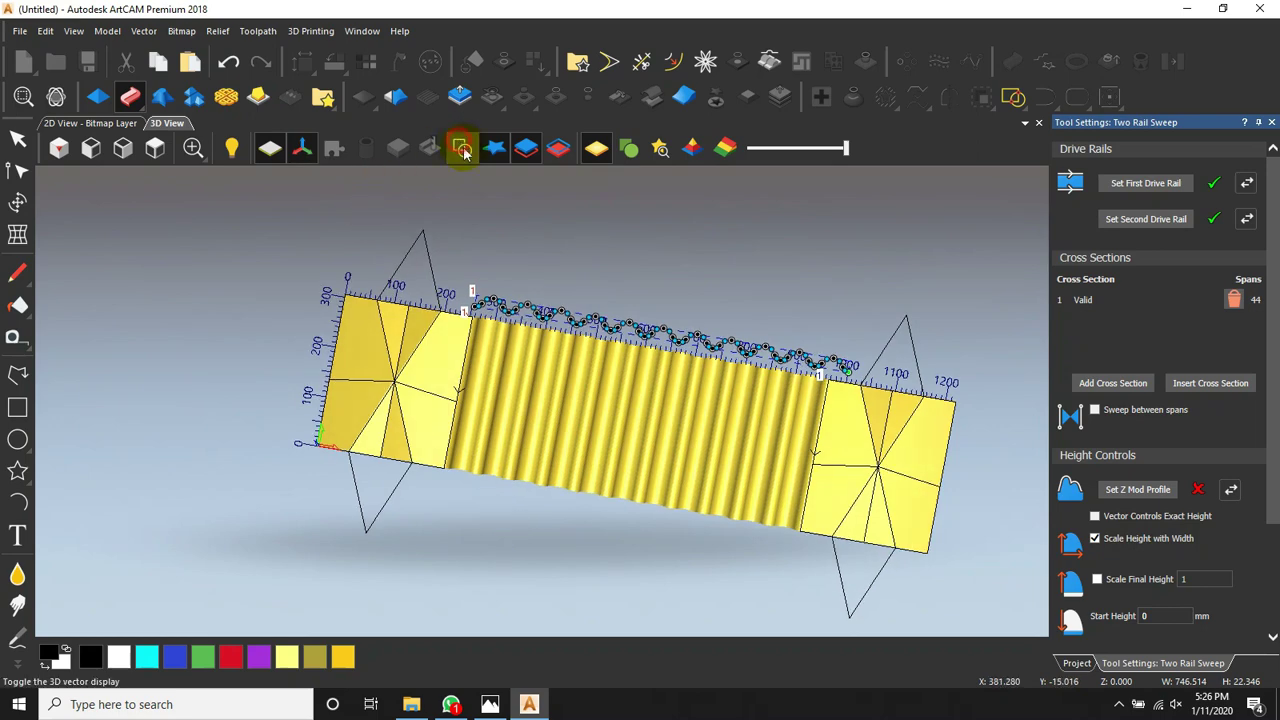
scroll(443, 334, up, 5)
drag(480, 429, 523, 451)
scroll(534, 366, down, 5)
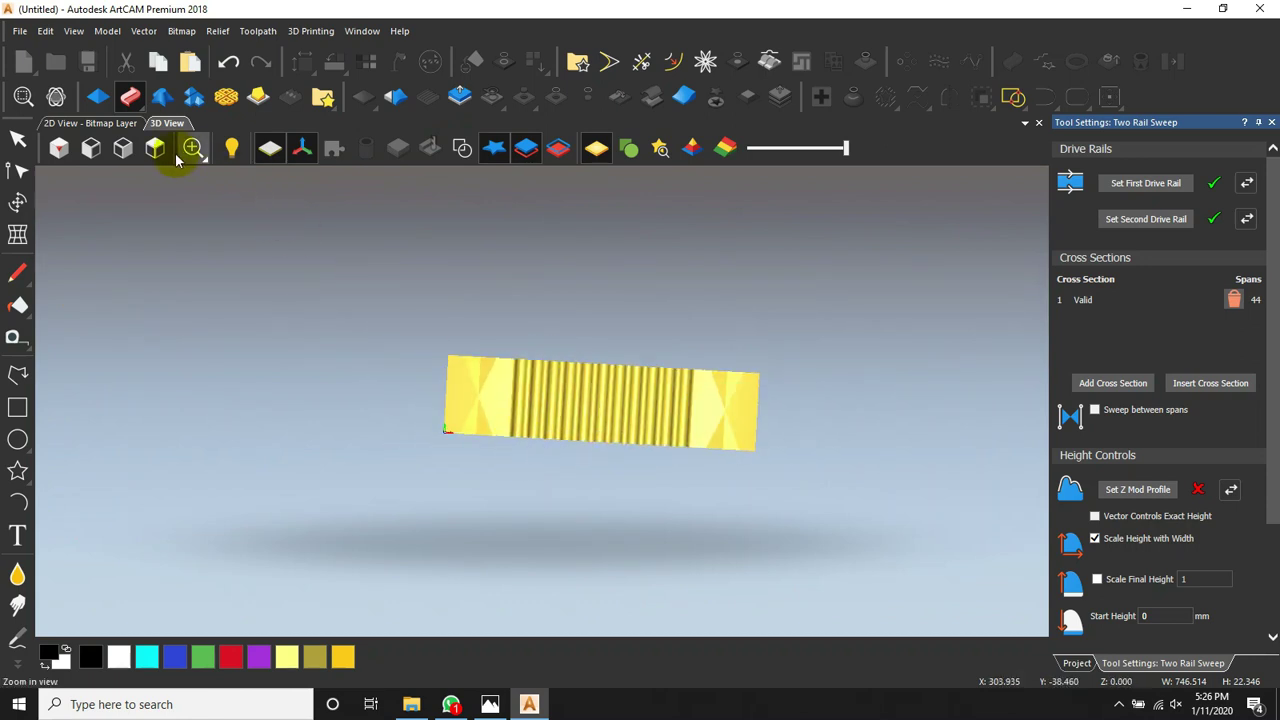
drag(786, 366, 794, 316)
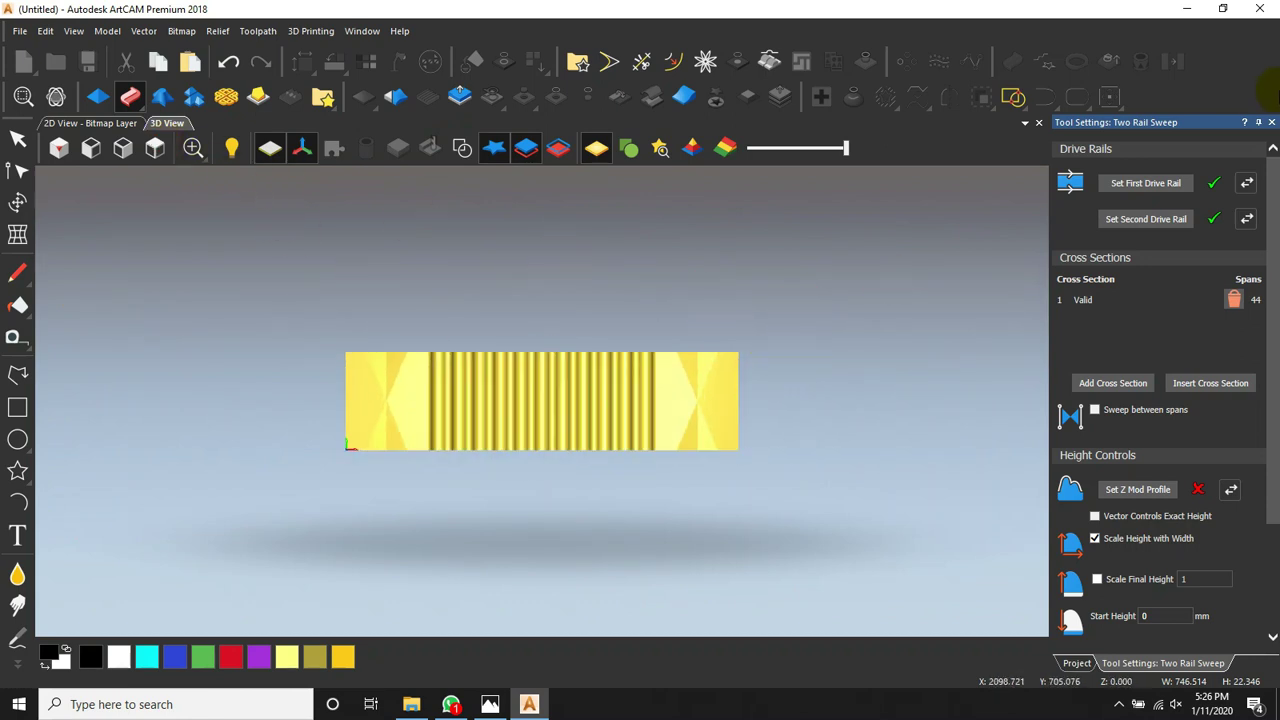
click(1271, 122)
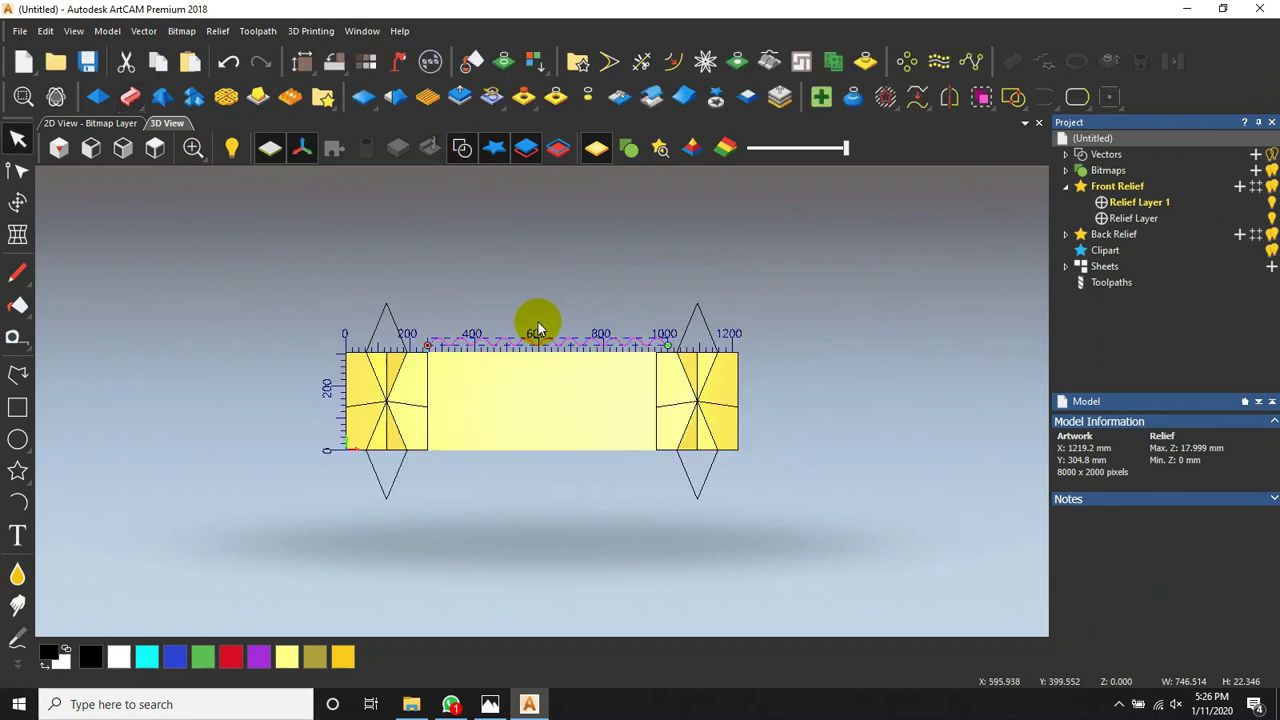
Copy the wave profile end to end so the duplicate starts at the original's right end
click(427, 345)
drag(630, 326, 671, 343)
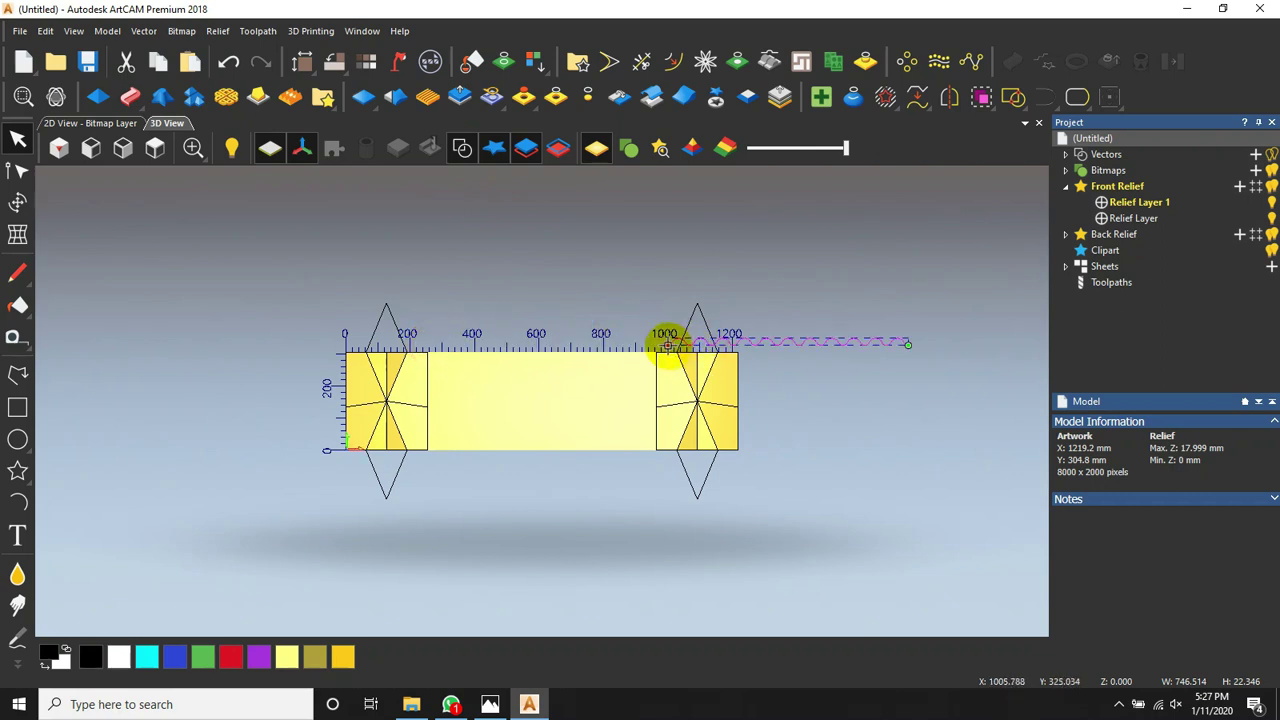
key(ctrl+z)
drag(428, 346, 663, 330)
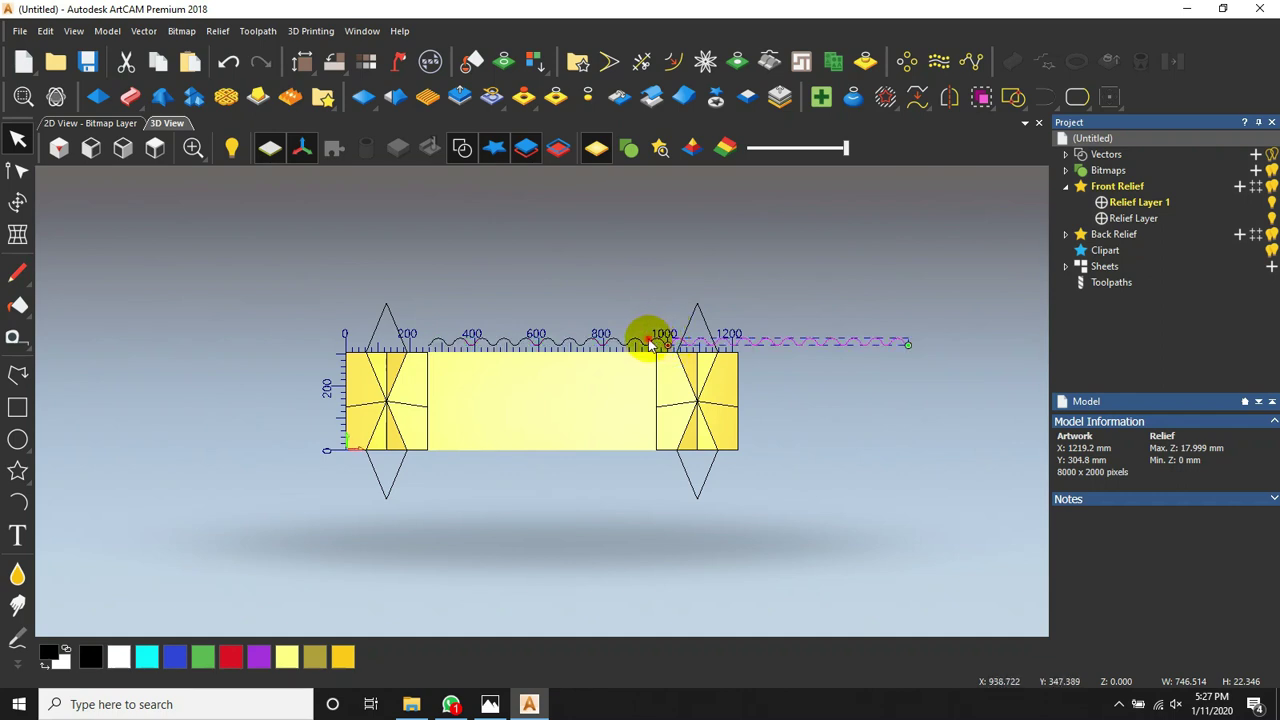
Join the original wave and its copy into one vector at their coincident nodes with a tolerance of 0.001 mm
shift+click(652, 344)
key(j)
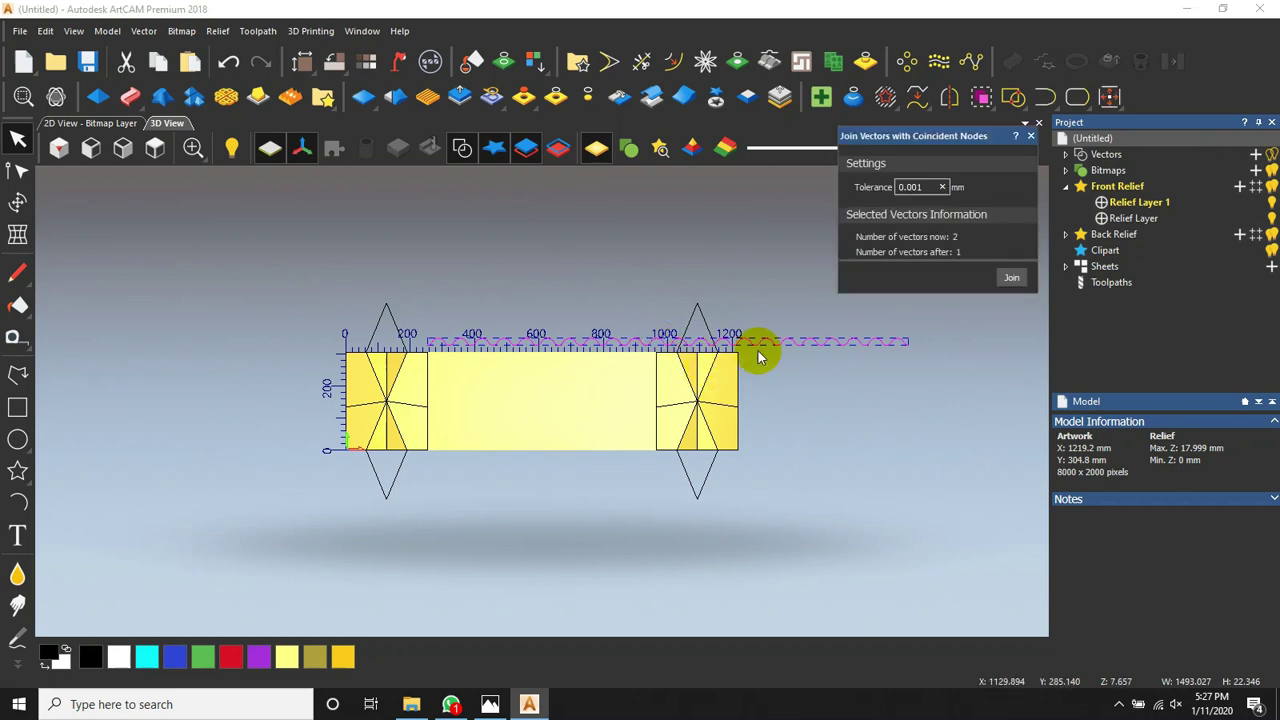
click(1012, 278)
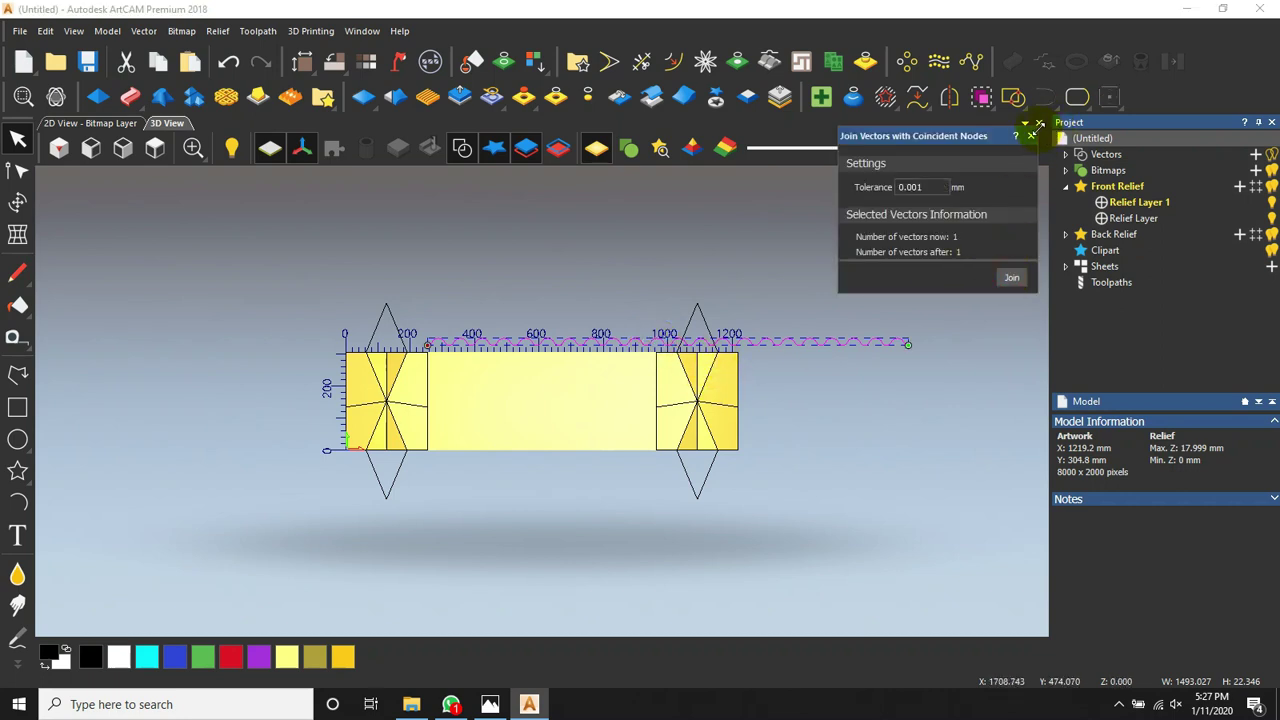
click(1034, 138)
Sweep the joined wave profile as cross section between the inner vertical lines of the two end details with Two Rail Sweep
click(429, 379)
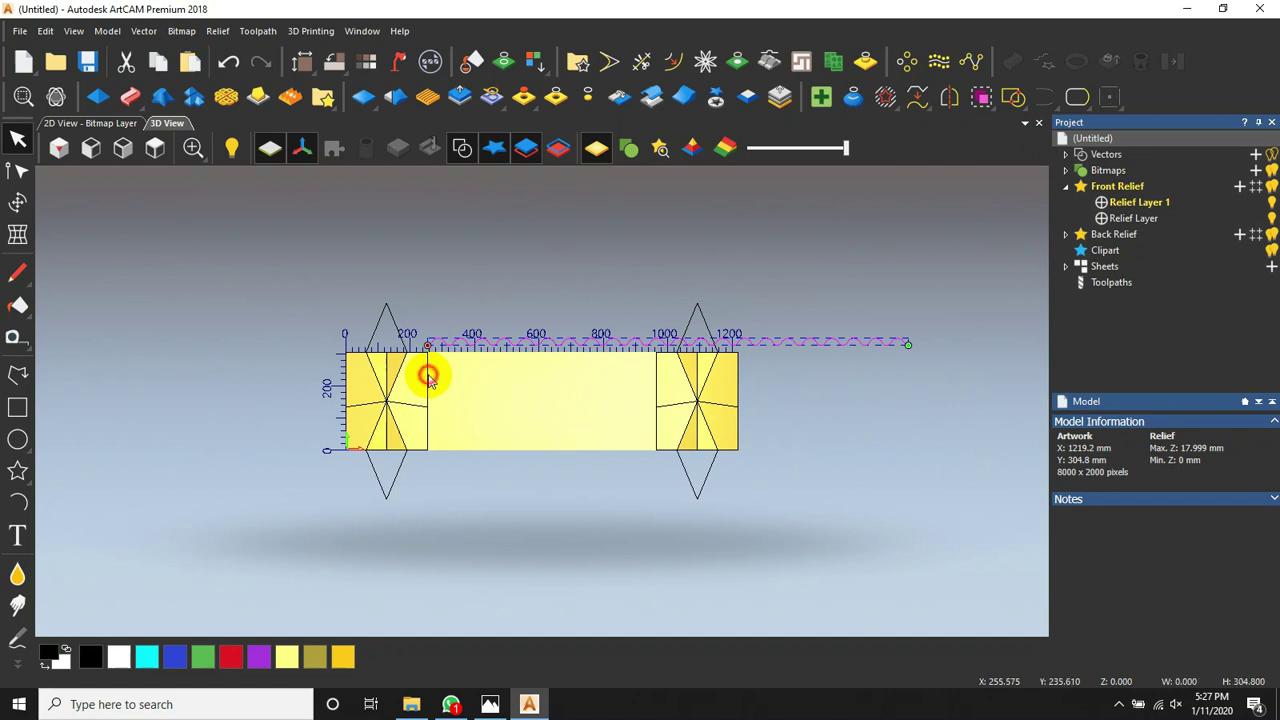
shift+click(657, 373)
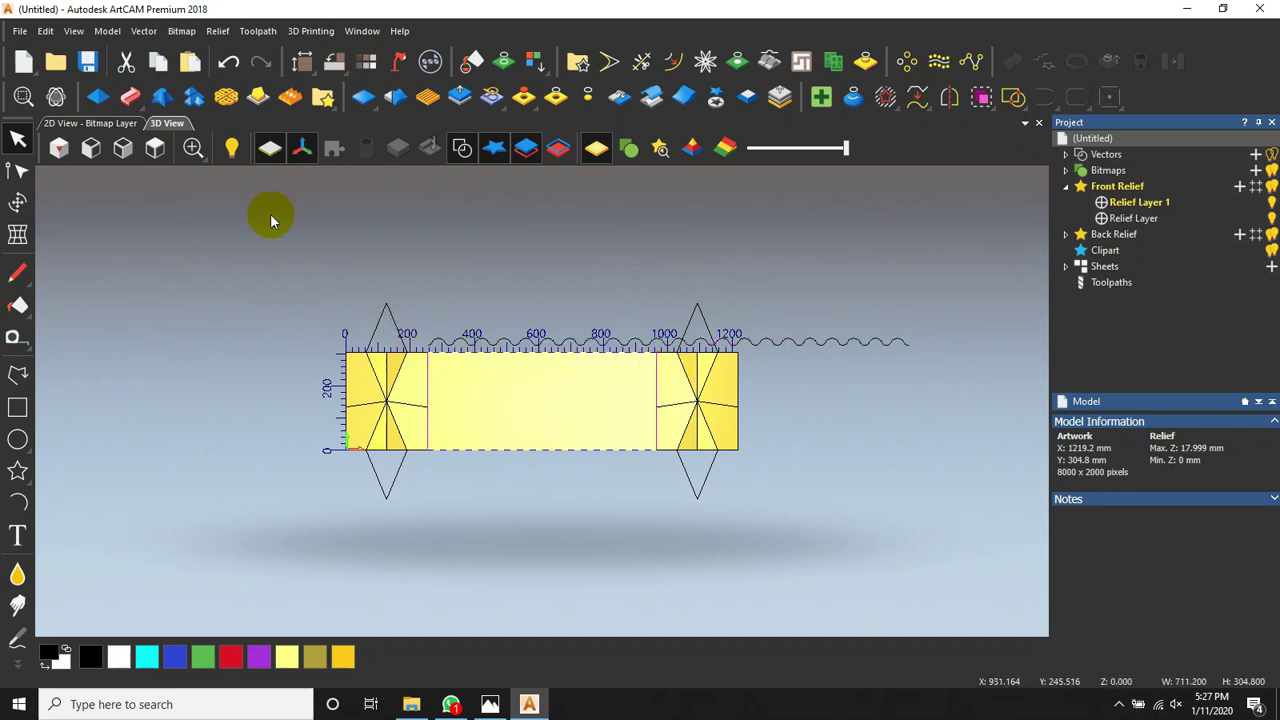
click(130, 97)
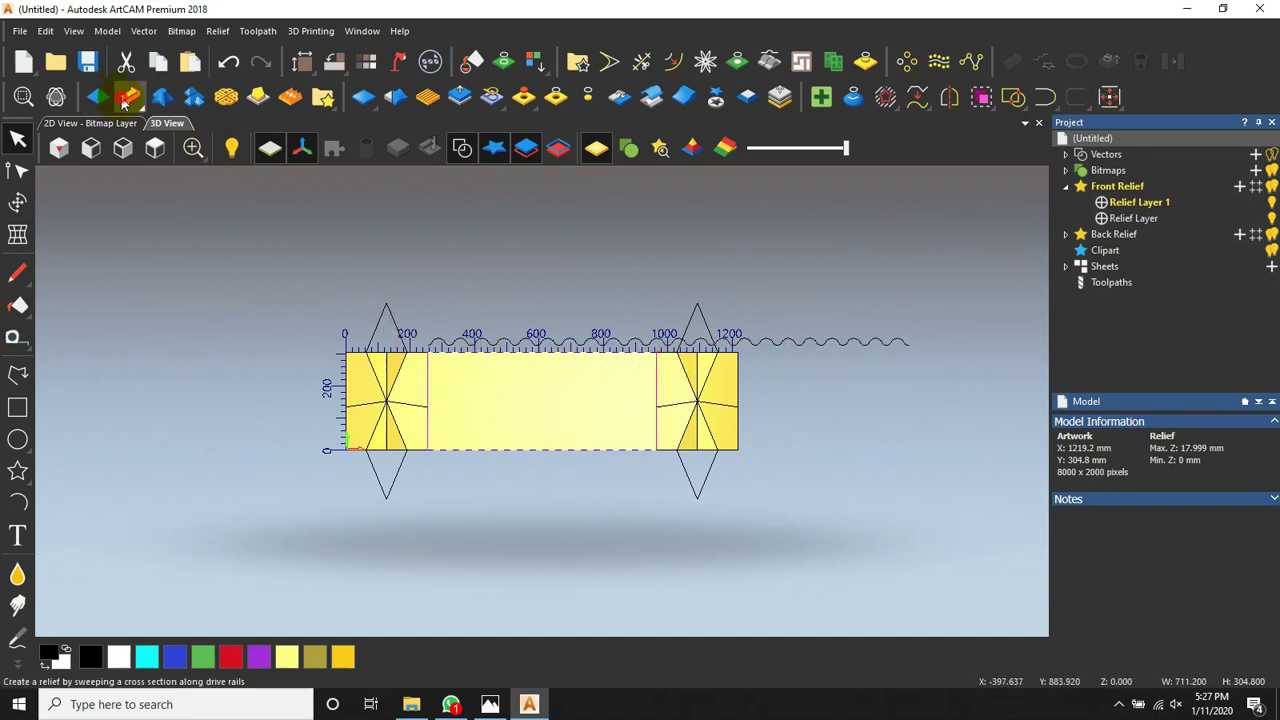
click(522, 343)
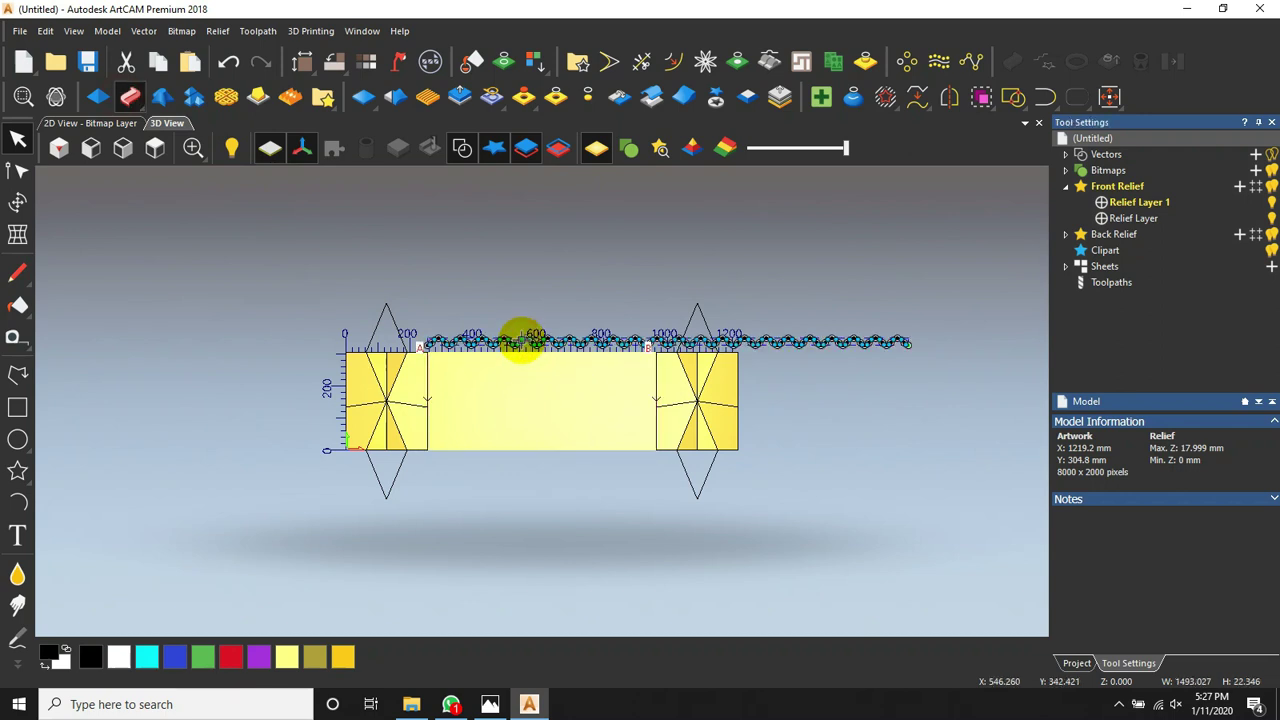
click(1113, 384)
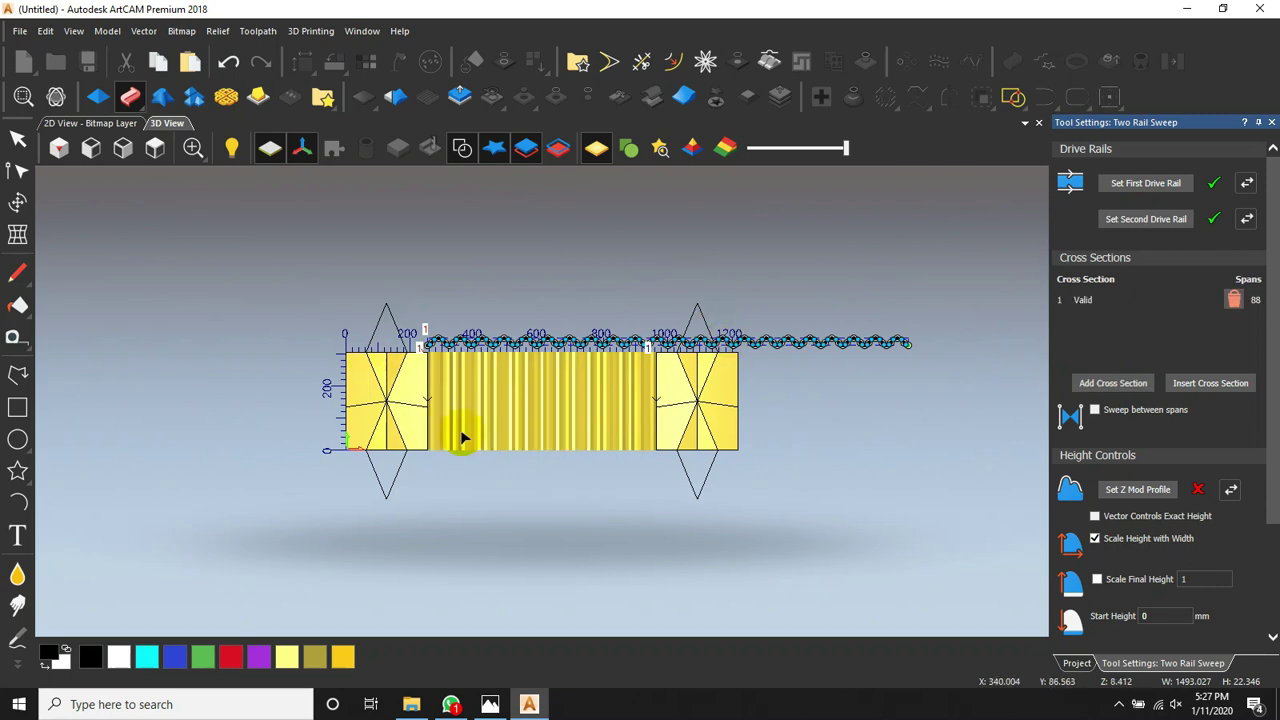
Enable Scale Final Height for the fluted sweep and set it to 18
scroll(456, 442, up, 2)
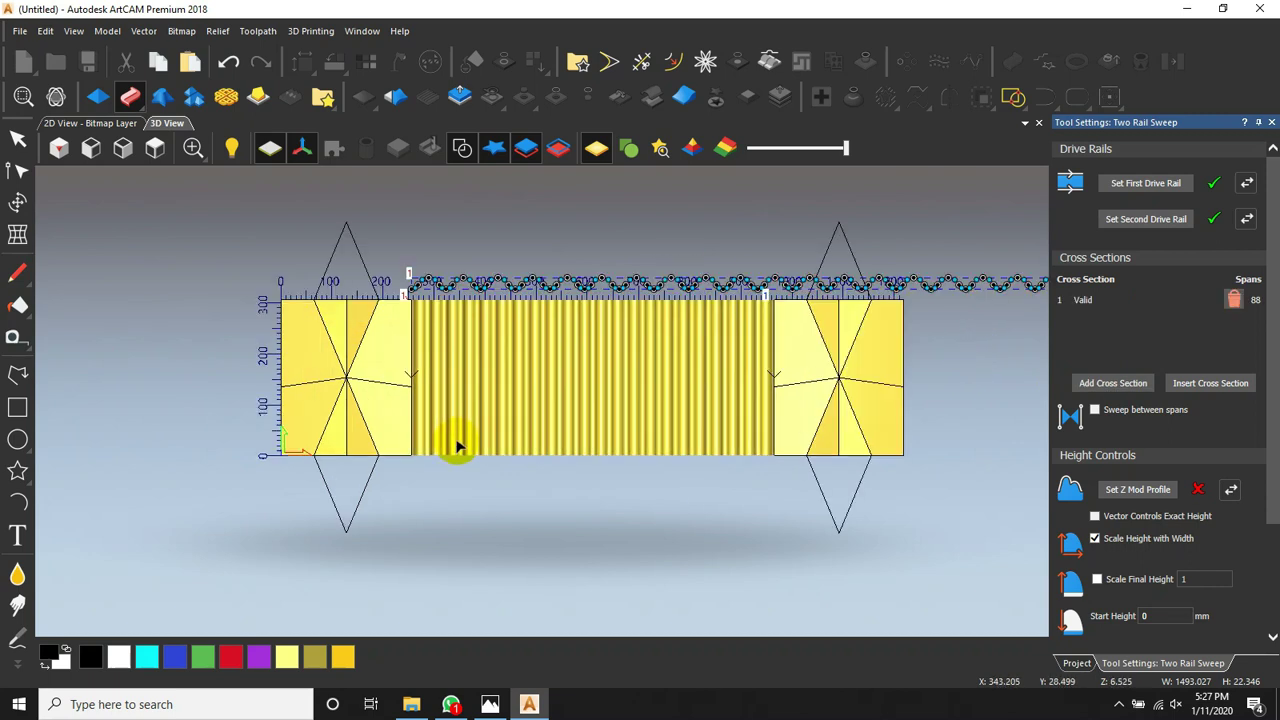
scroll(456, 436, down, 1)
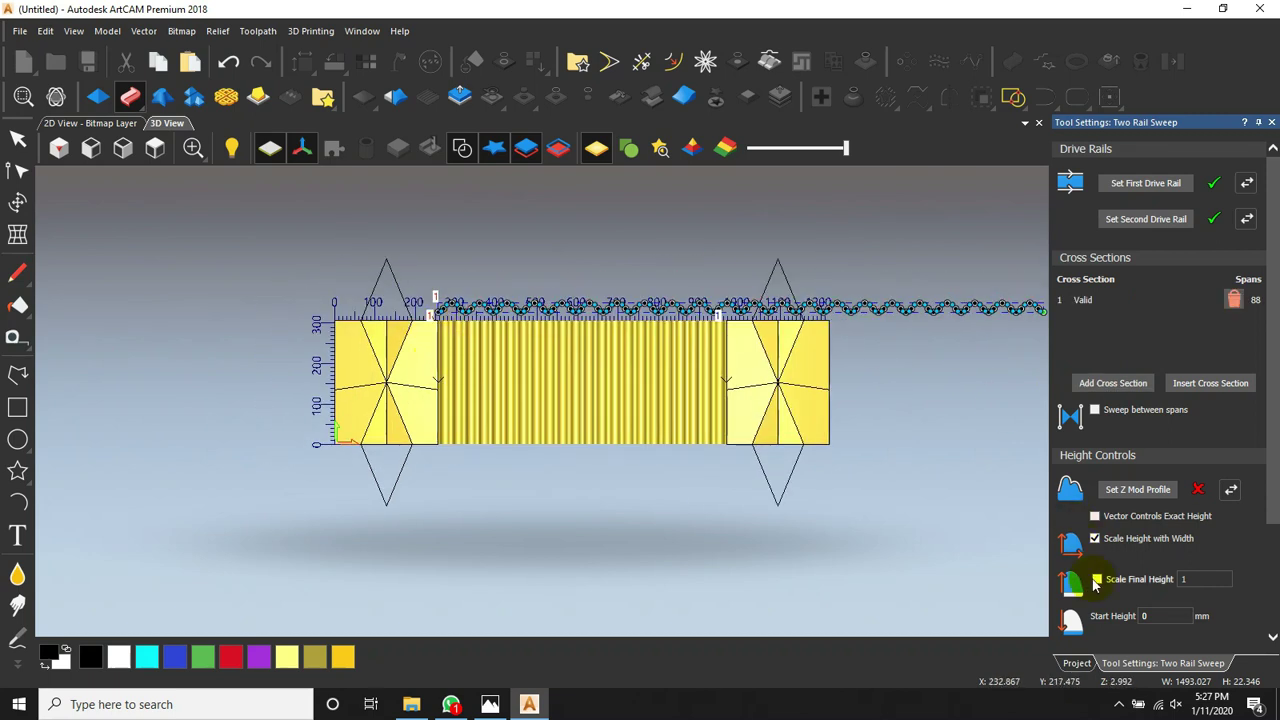
click(1097, 580)
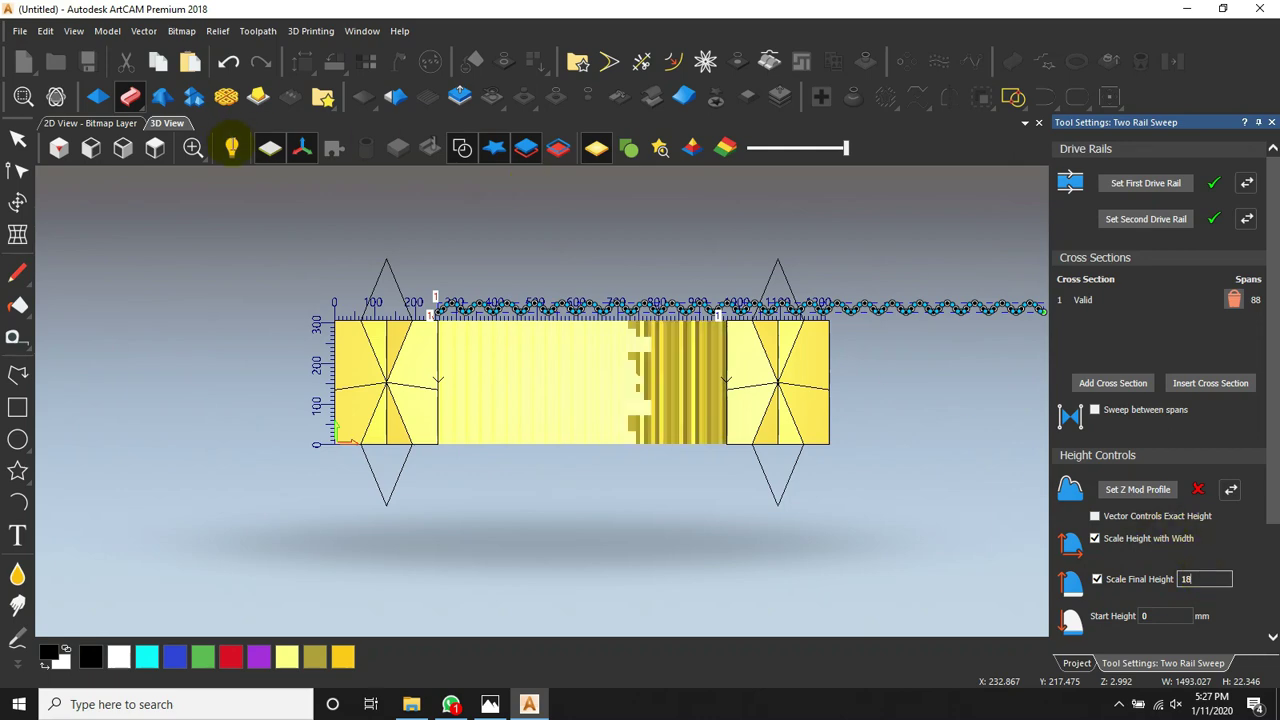
Examine the shape and height of the scaled flutes against the left end detail, with the vectors hidden
scroll(468, 410, up, 1)
scroll(470, 412, up, 2)
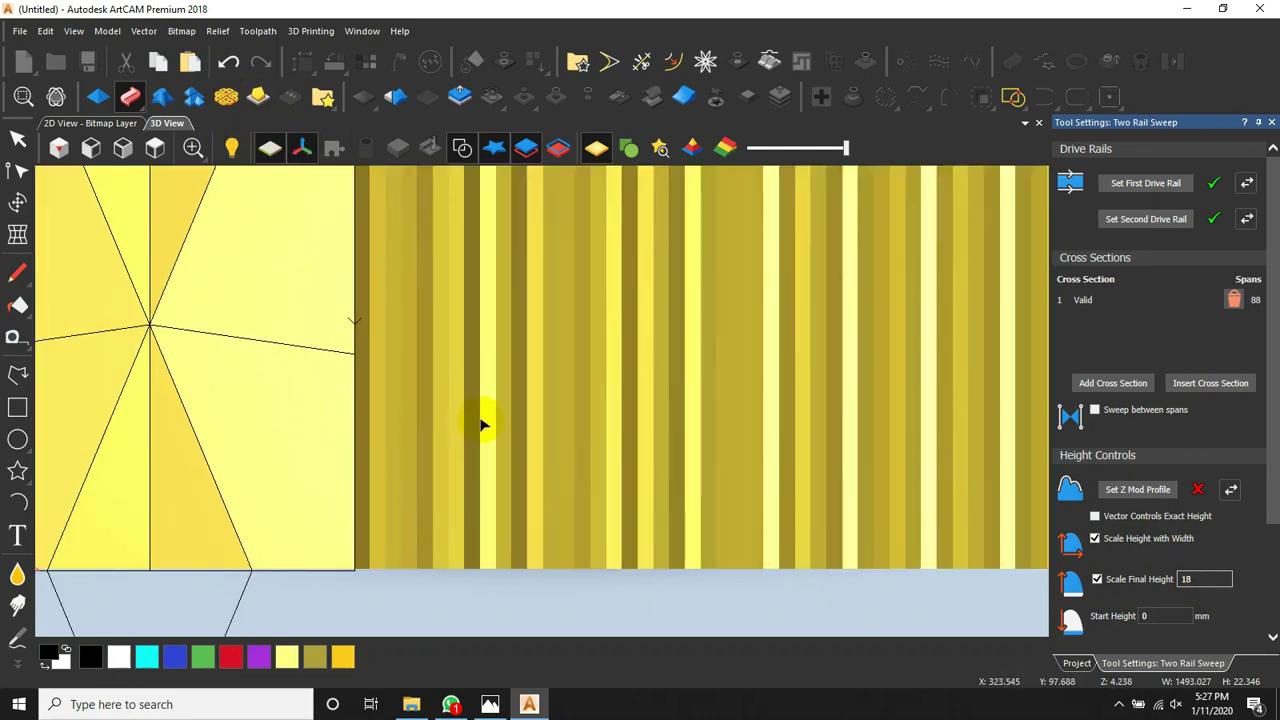
drag(530, 420, 522, 335)
scroll(545, 362, down, 2)
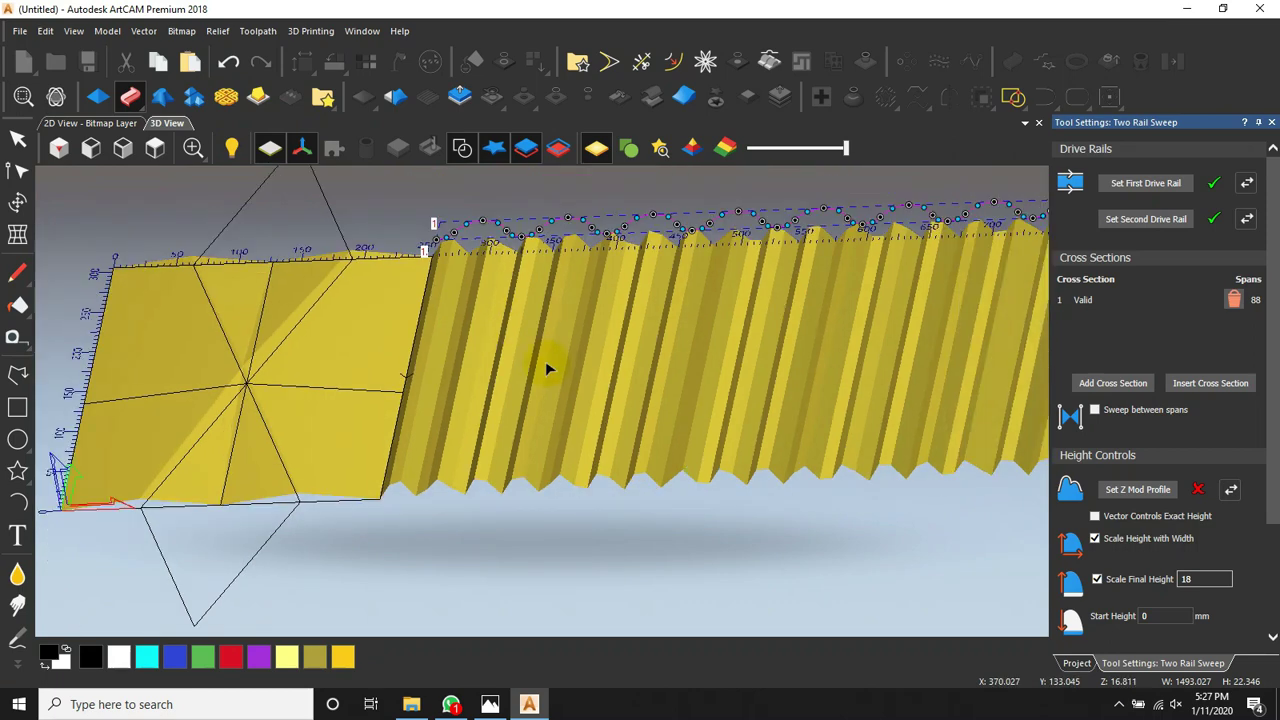
scroll(449, 329, up, 2)
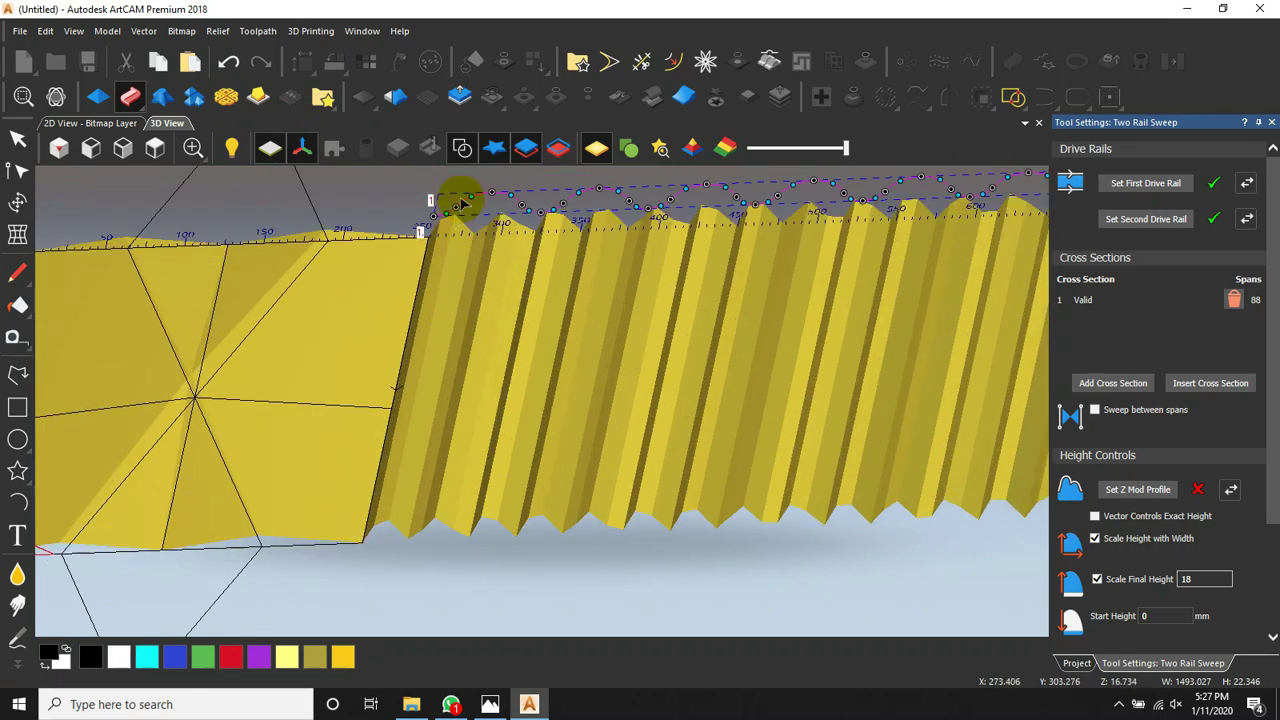
click(462, 148)
scroll(557, 380, down, 2)
drag(557, 380, 457, 477)
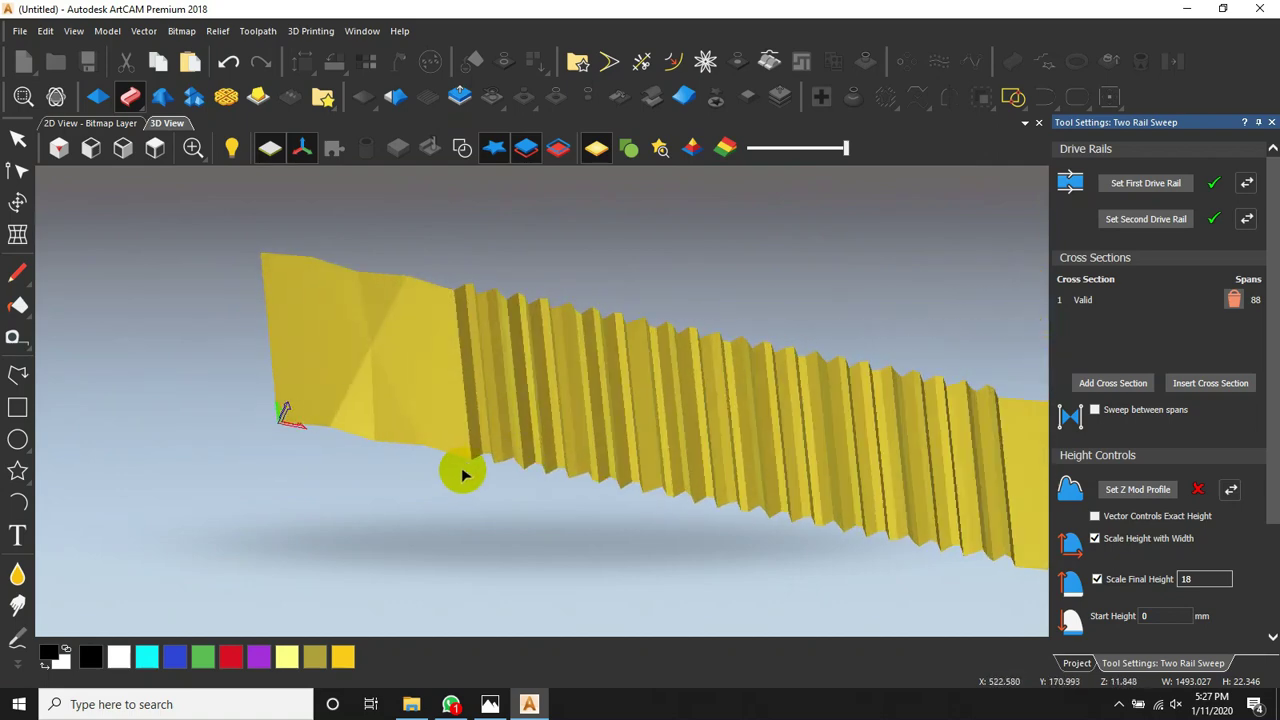
scroll(479, 437, up, 4)
drag(603, 448, 590, 407)
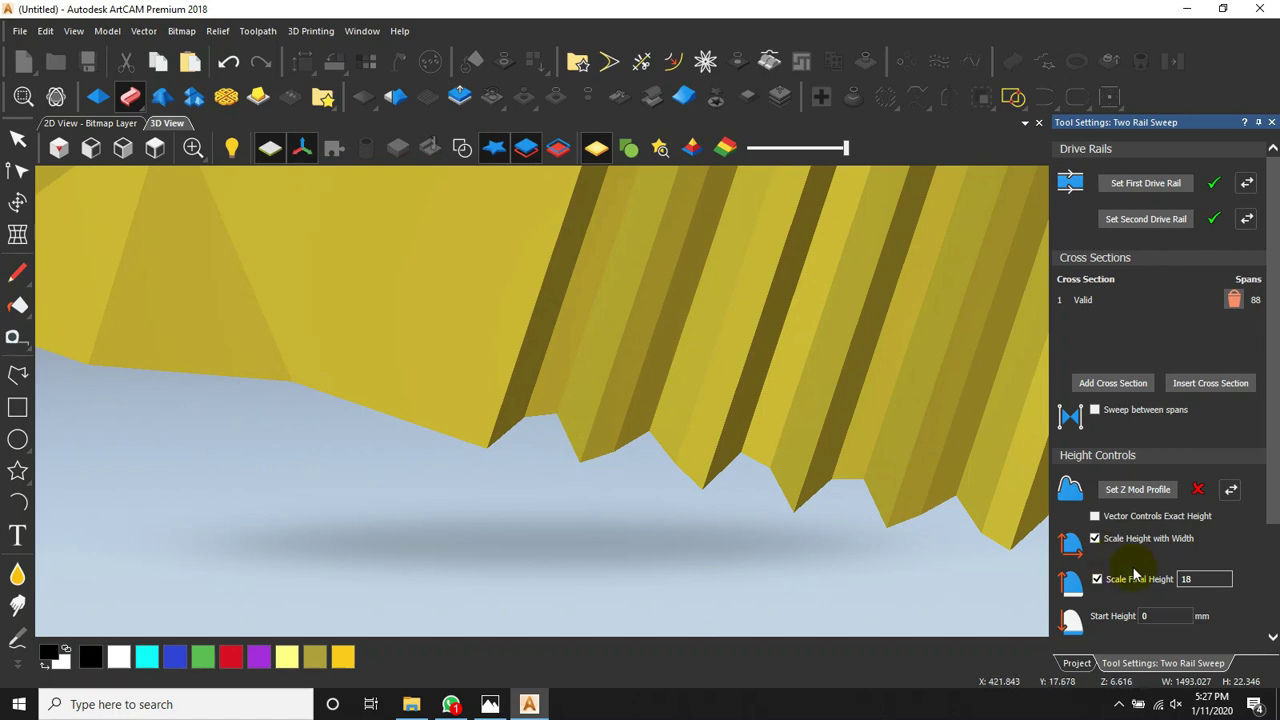
scroll(1143, 575, down, 3)
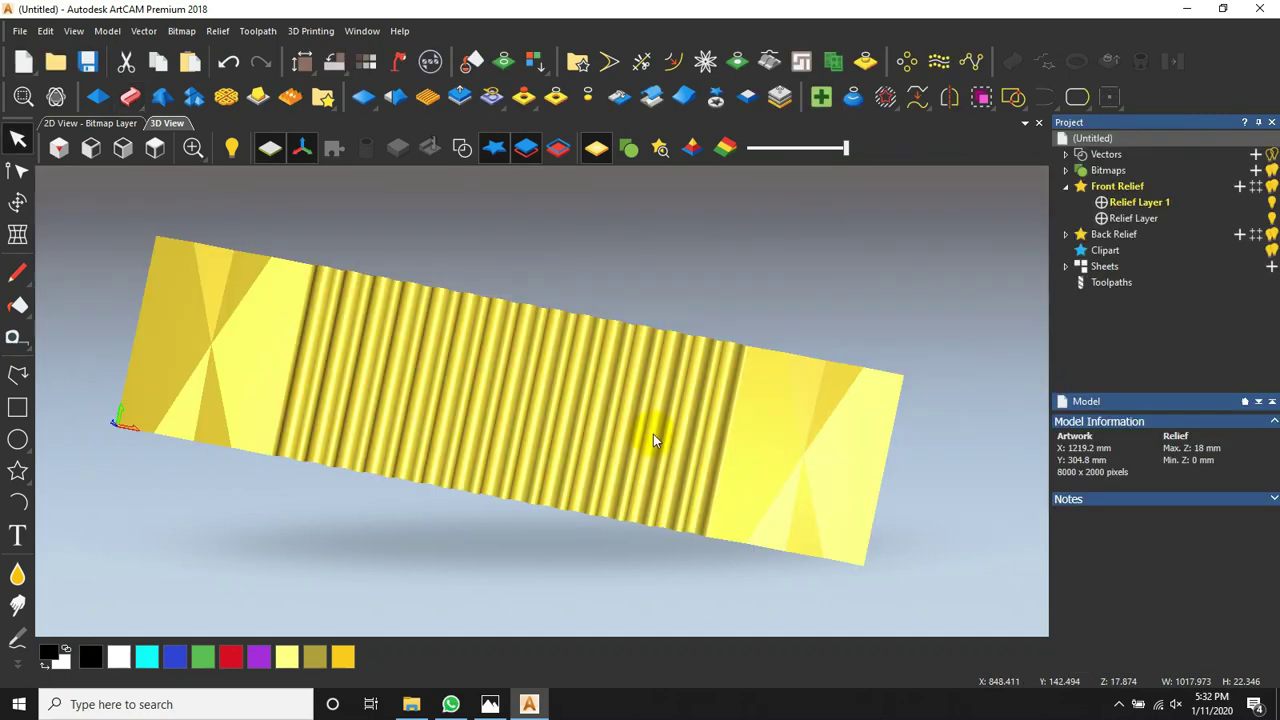
Examine the fluted middle of the front relief up close beside the left detail and return to the top view
drag(635, 407, 445, 376)
scroll(405, 388, up, 5)
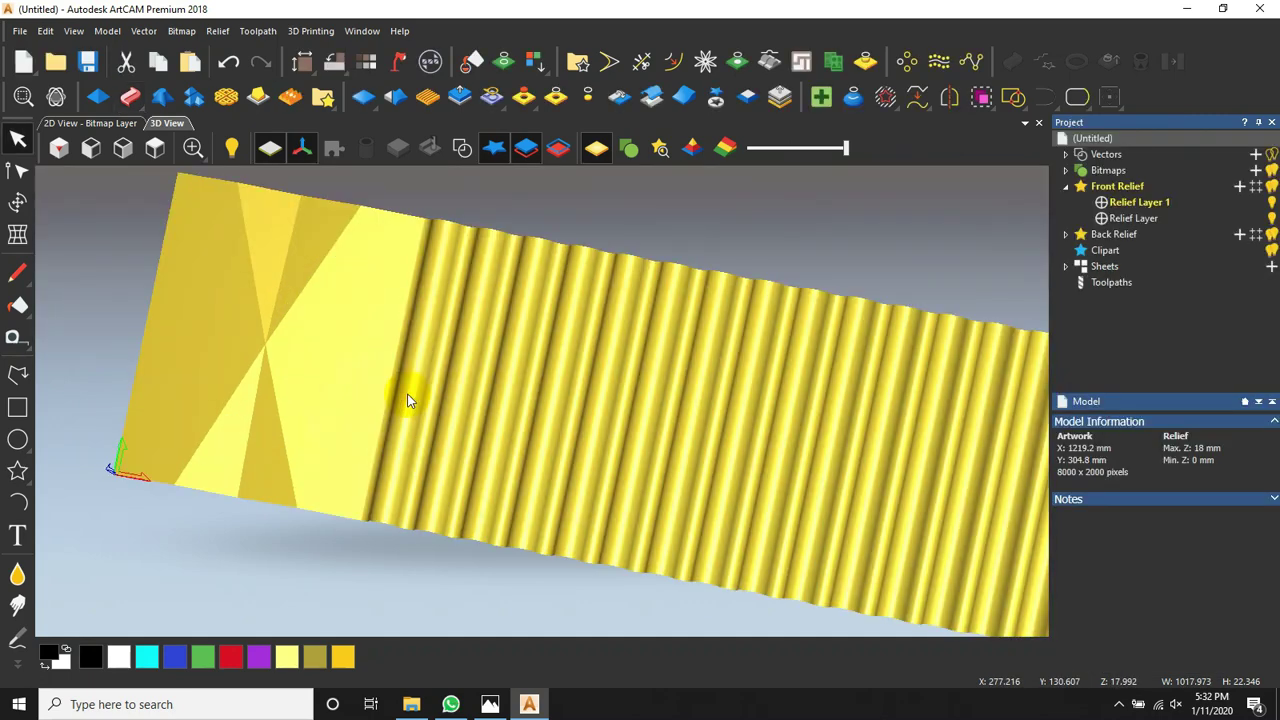
drag(638, 460, 378, 303)
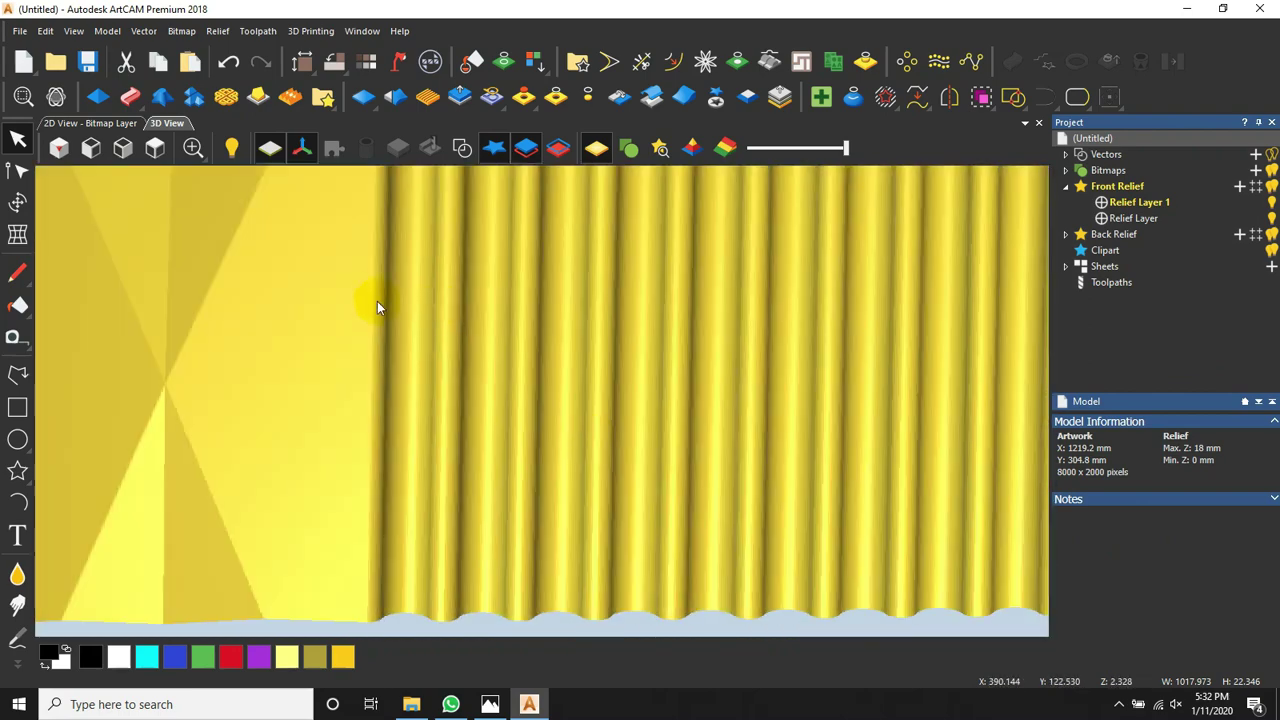
click(157, 147)
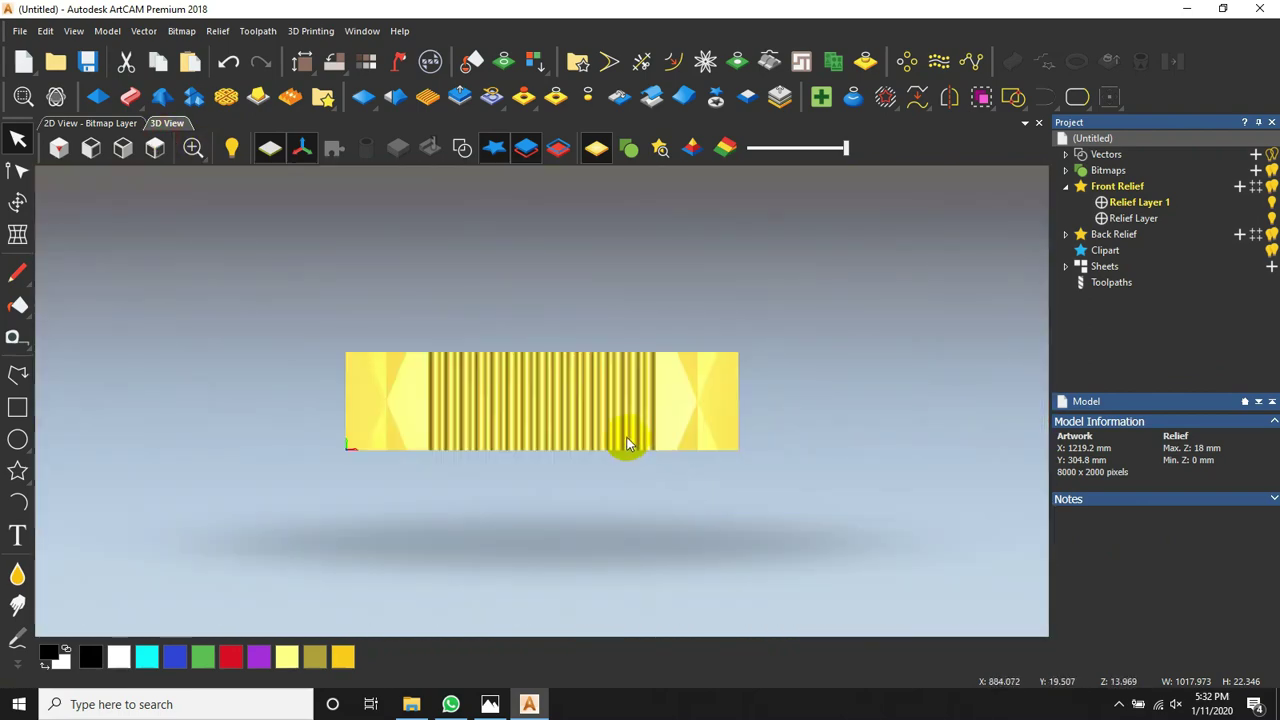
Compare the right end detail and flutes of the relief with the TV cabinet reference photo in Photos
click(490, 704)
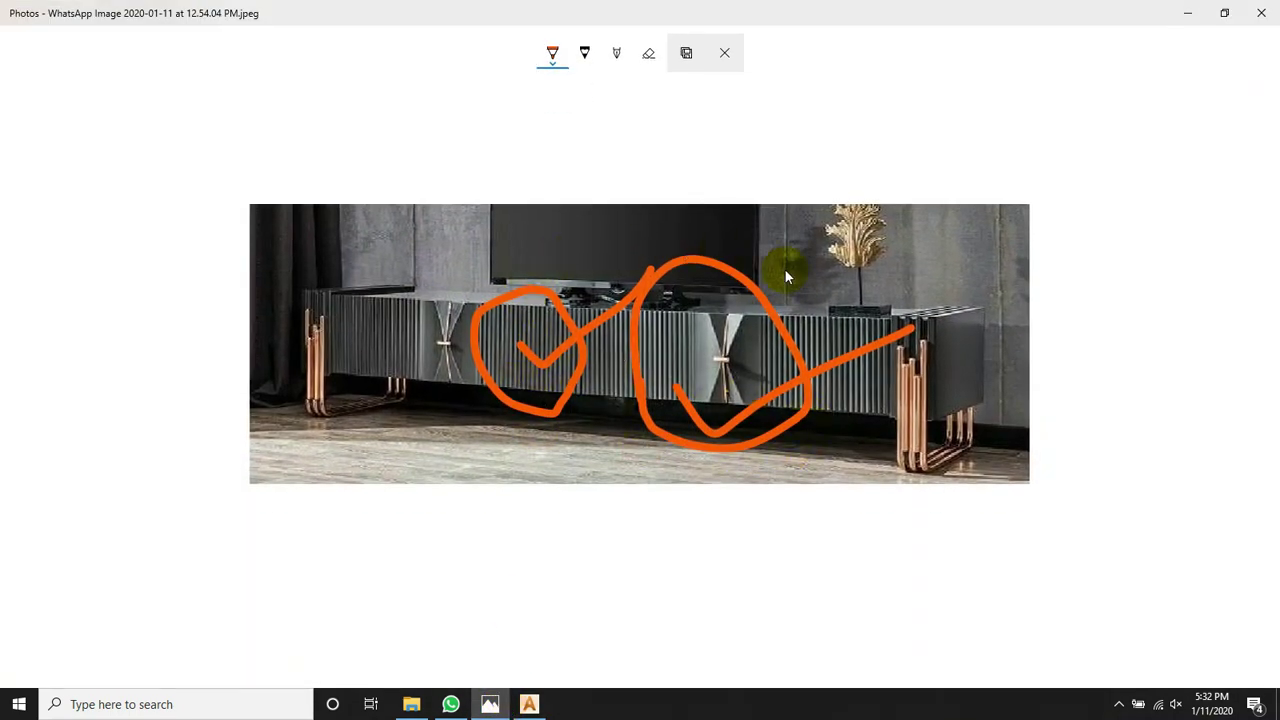
click(1188, 12)
drag(566, 471, 782, 333)
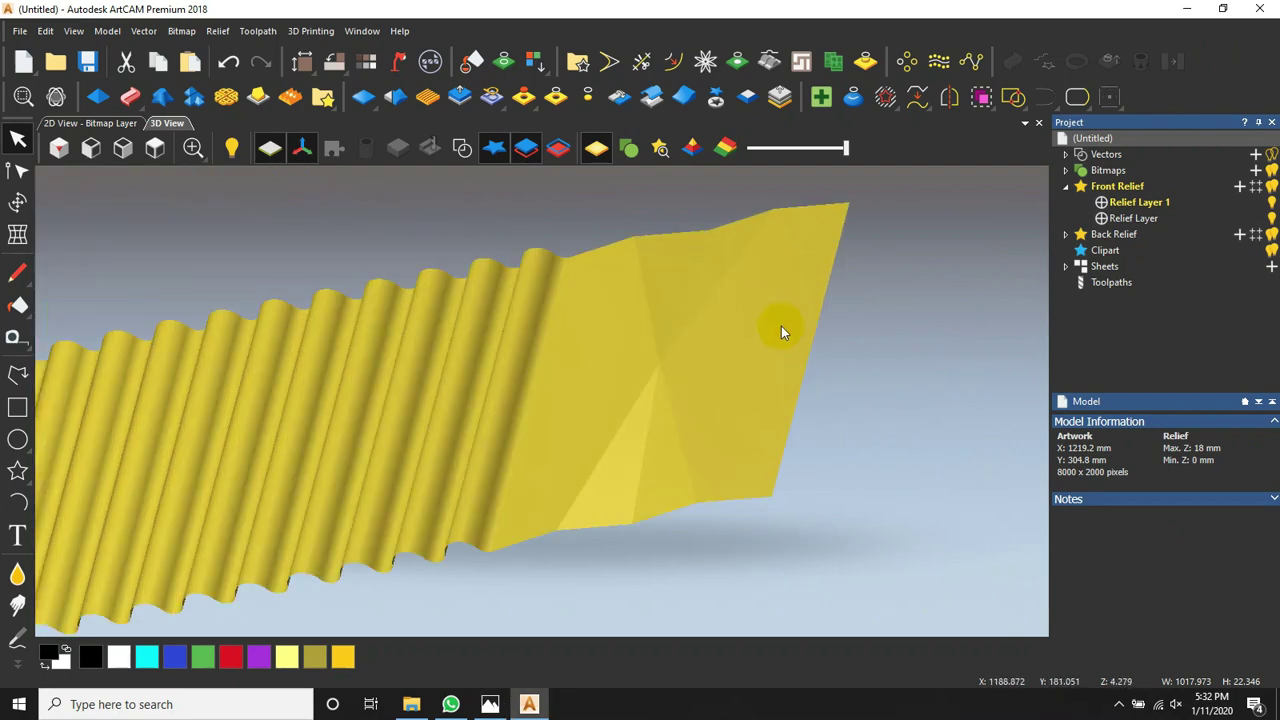
drag(860, 382, 176, 200)
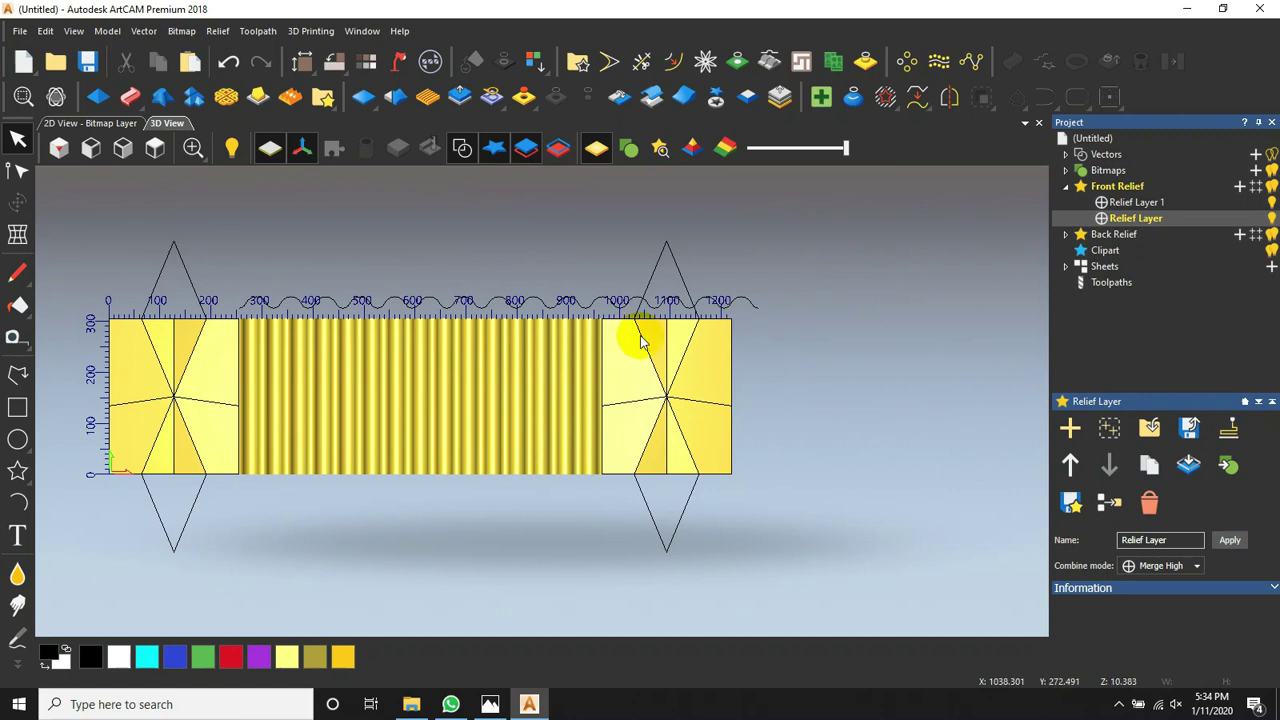
Mirror a copy of the right end detail's side facet vectors across the model and select the side facets at both ends
click(641, 341)
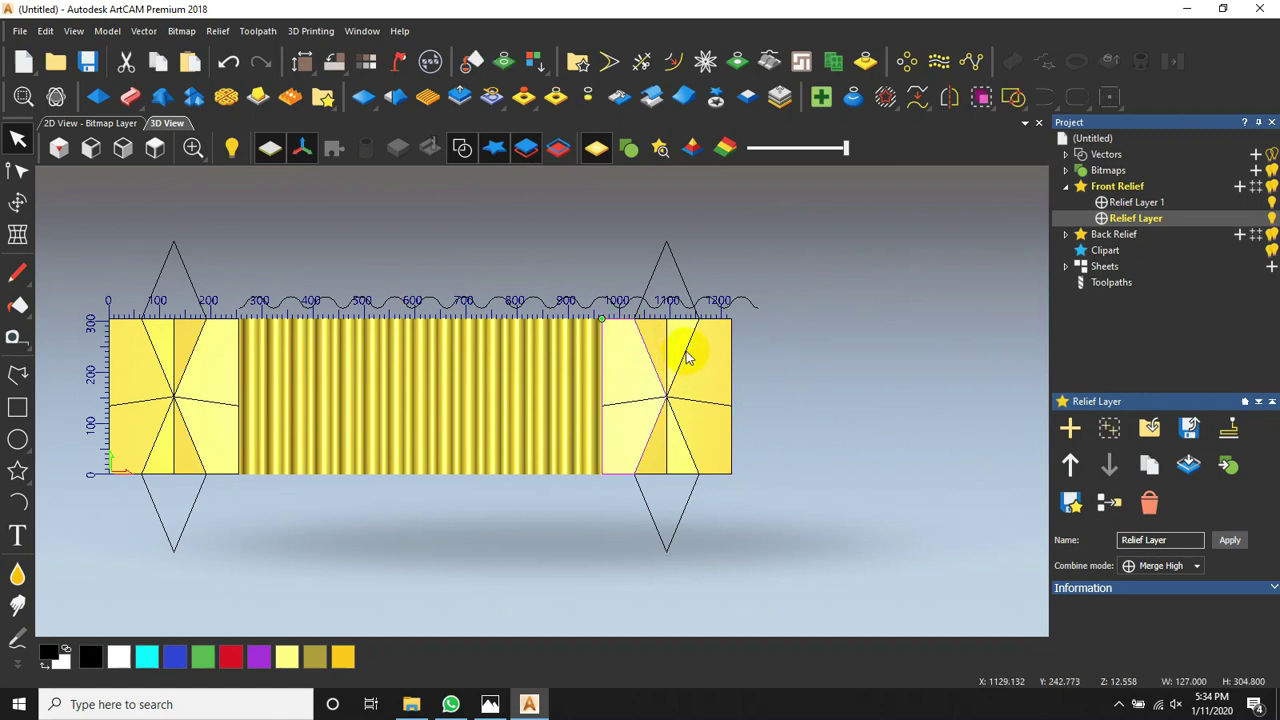
click(949, 97)
click(239, 321)
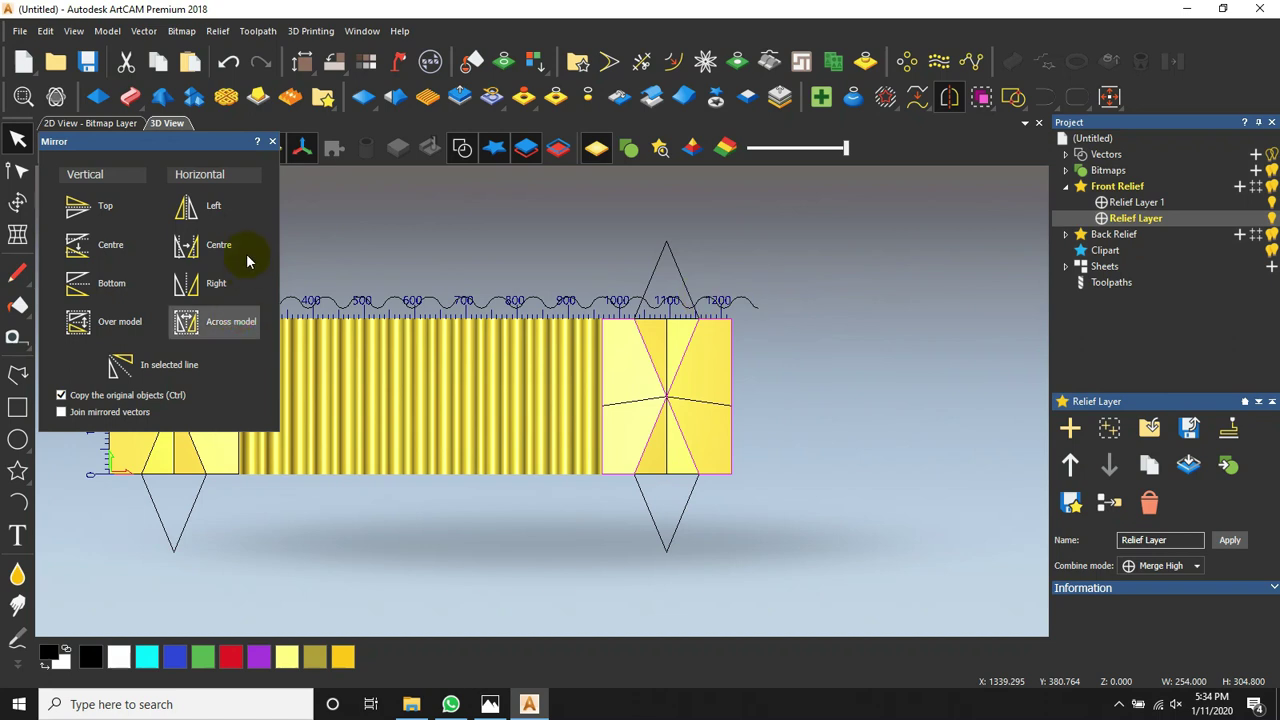
click(272, 143)
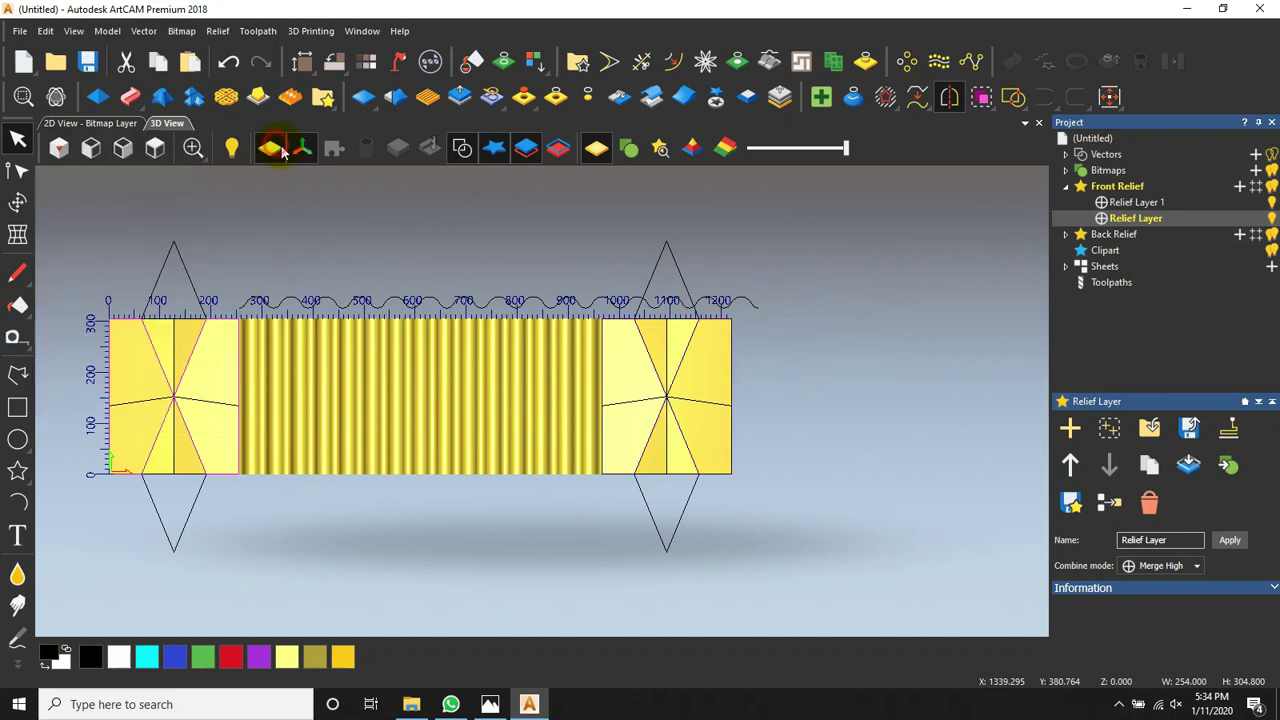
shift+click(686, 360)
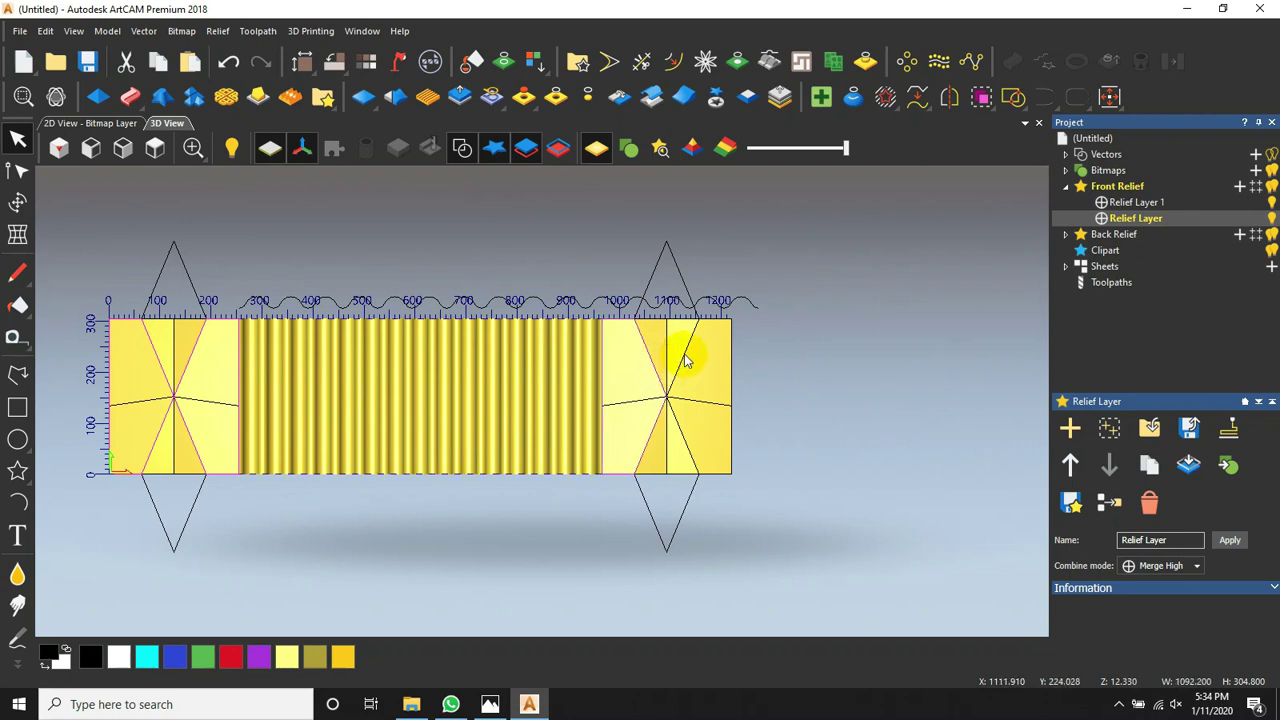
Shape the selected side facets with a Round profile at angle 45, scaled to a height of 5 mm with start height 0
click(97, 96)
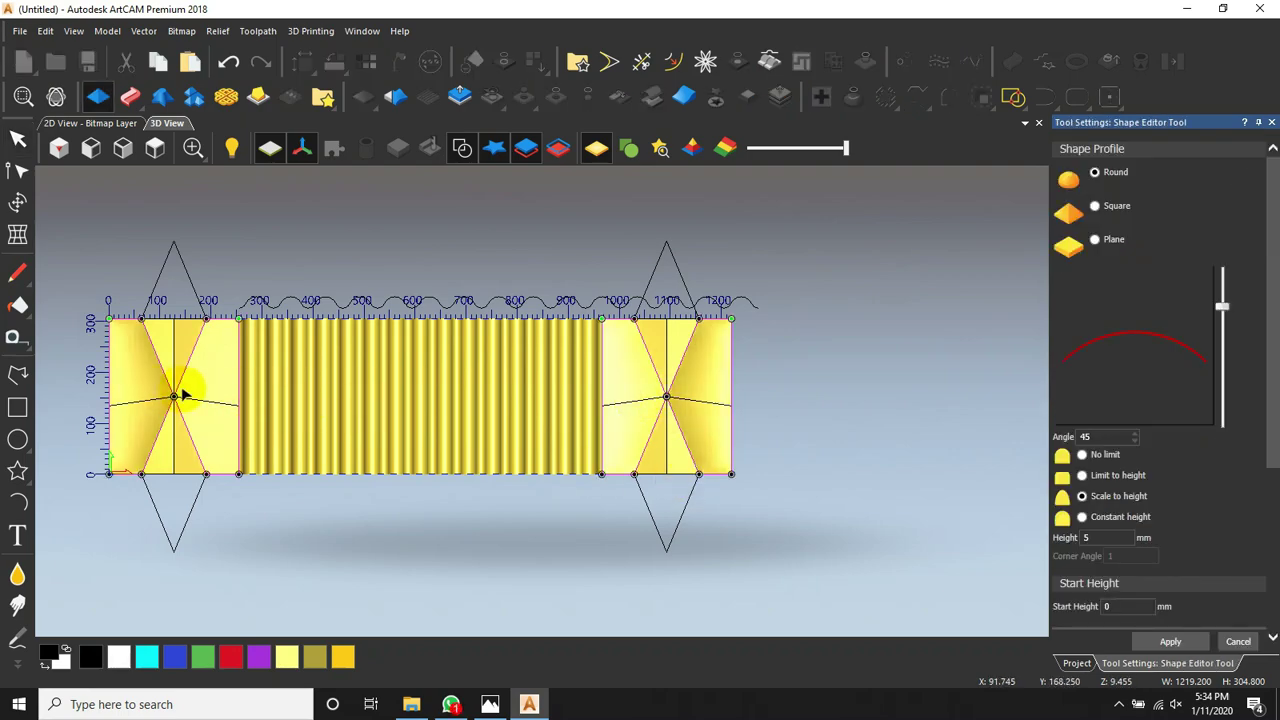
scroll(185, 392, up, 3)
mouse_move(358, 462)
mouse_down()
mouse_move(331, 263)
mouse_move(400, 407)
mouse_move(446, 303)
mouse_move(374, 400)
mouse_move(366, 451)
mouse_up()
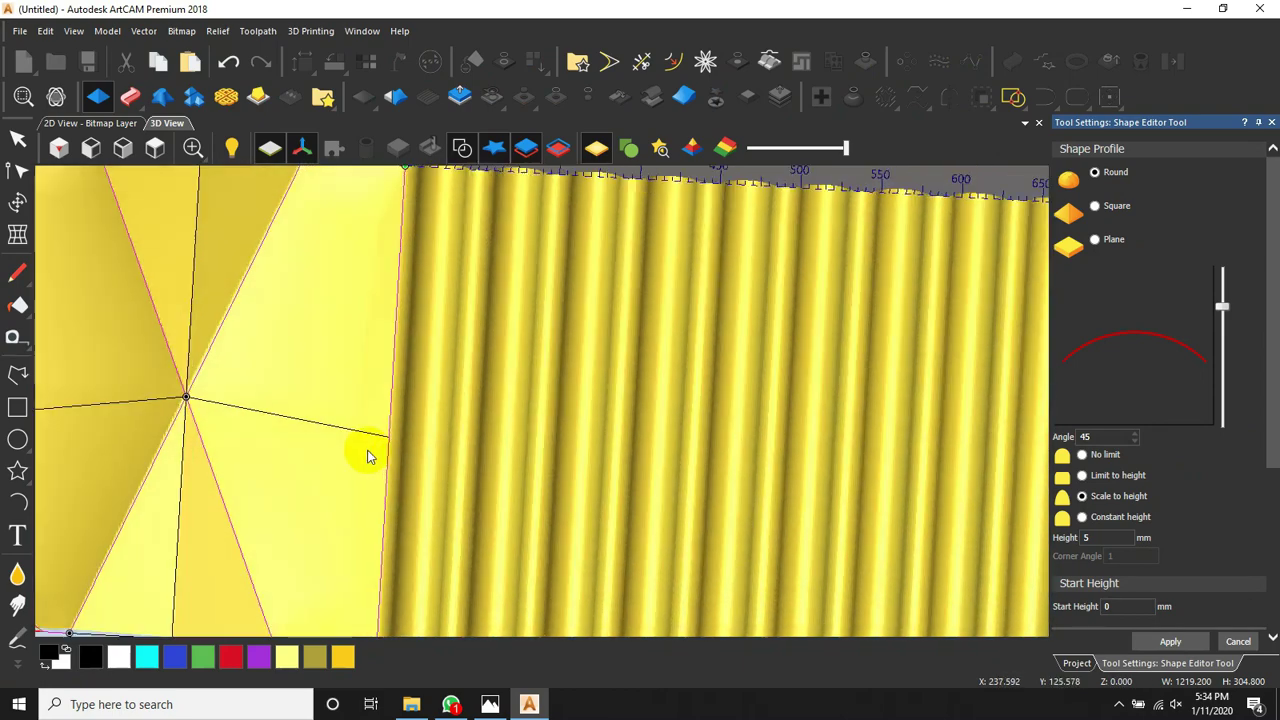
scroll(388, 432, down, 5)
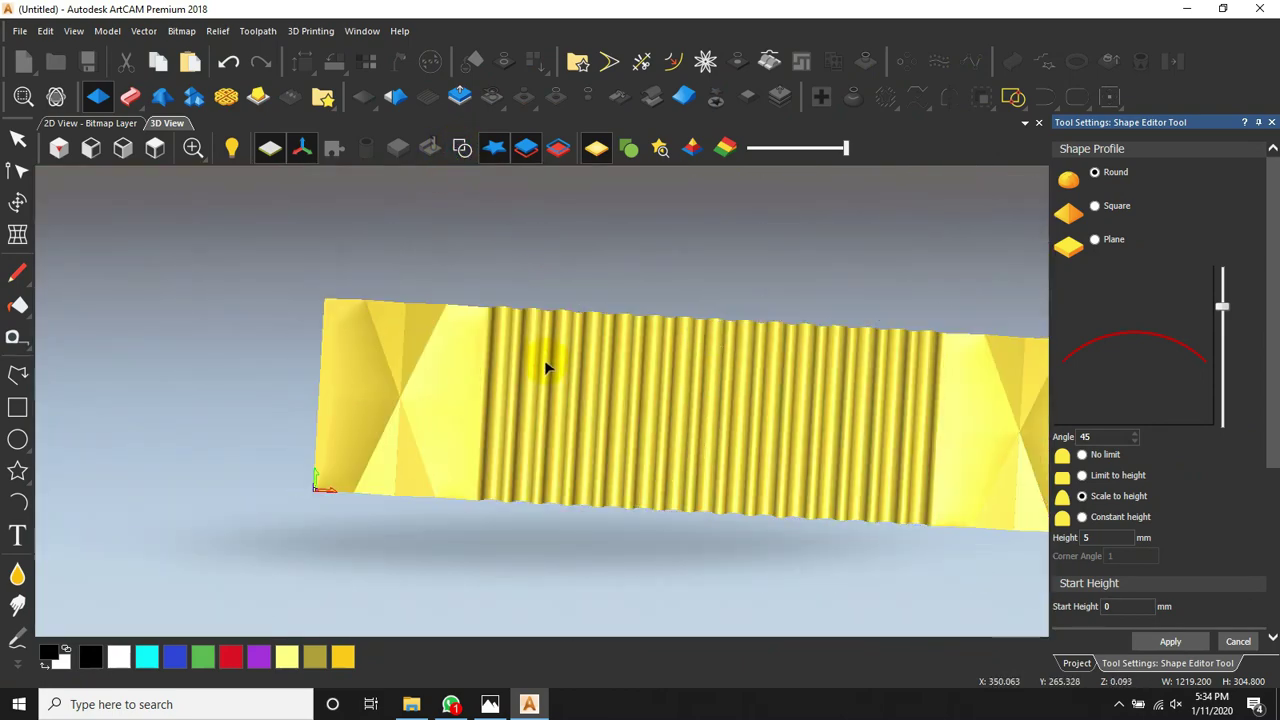
scroll(430, 373, down, 2)
scroll(855, 425, up, 4)
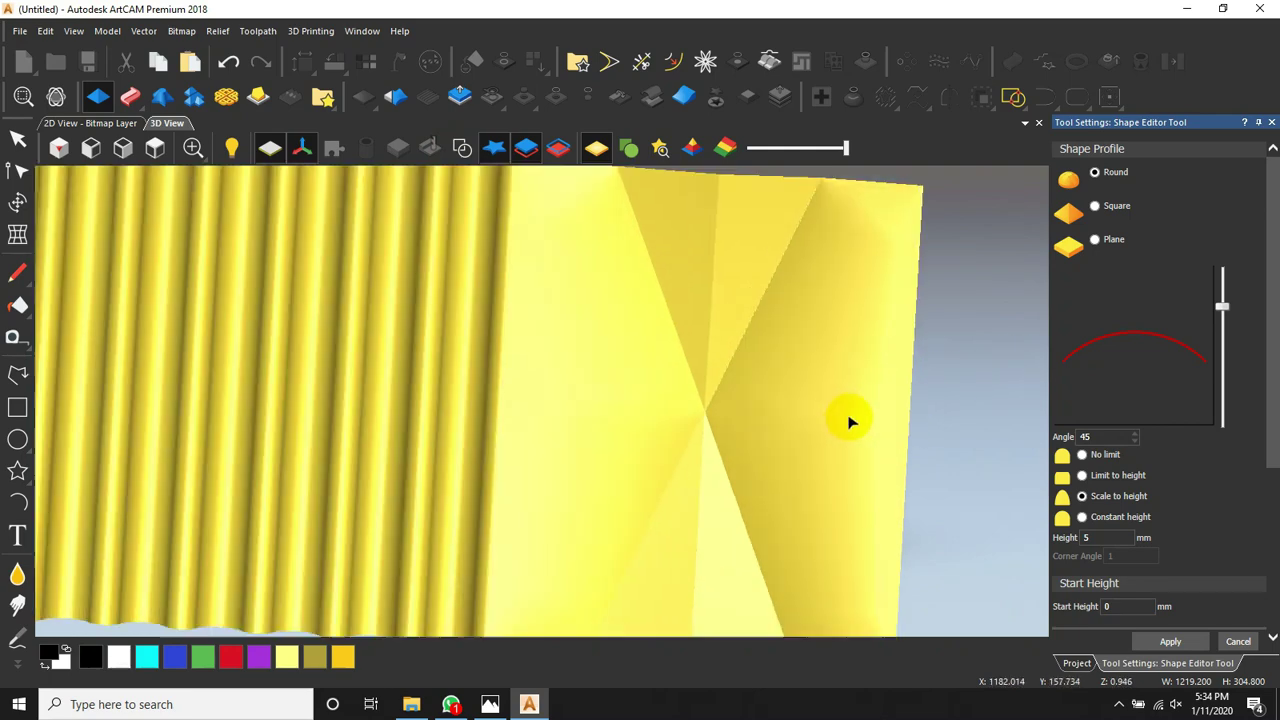
scroll(593, 407, down, 5)
mouse_move(591, 266)
mouse_down()
mouse_move(815, 185)
mouse_move(723, 291)
mouse_move(766, 406)
mouse_move(660, 356)
mouse_move(549, 466)
mouse_move(692, 388)
mouse_move(497, 340)
mouse_move(549, 468)
mouse_up()
drag(729, 457, 480, 346)
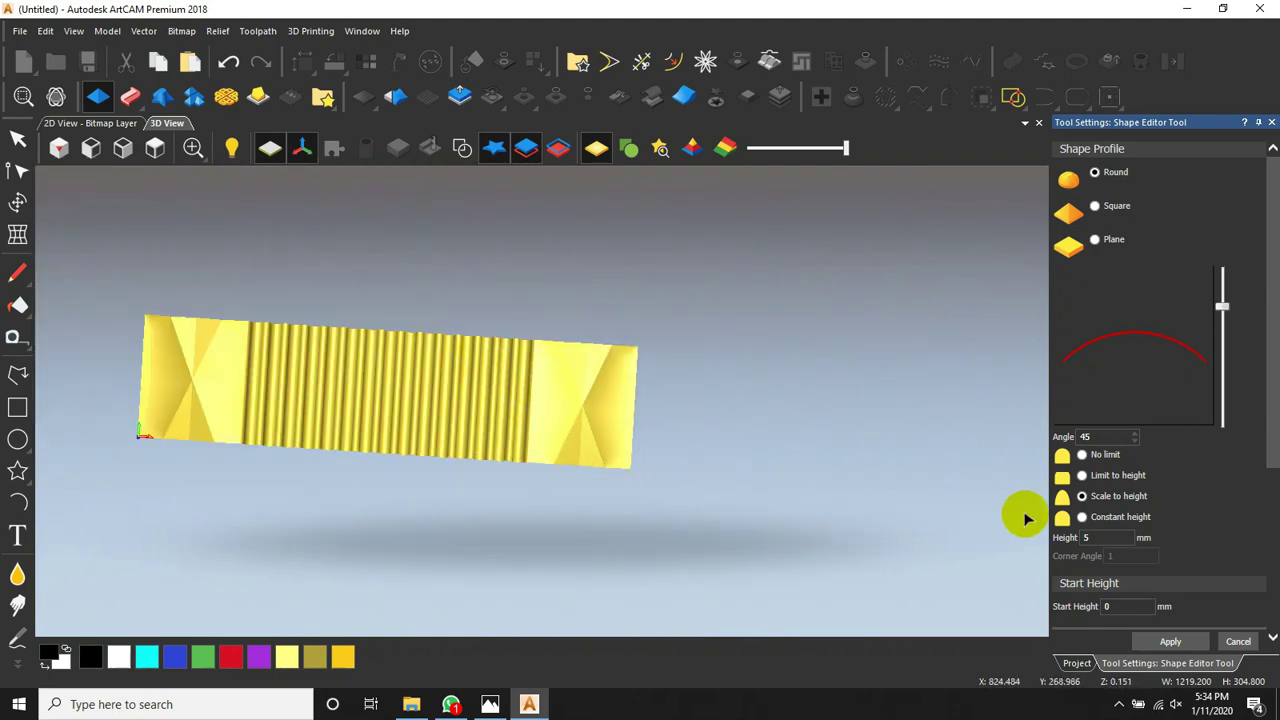
click(1176, 643)
click(1238, 641)
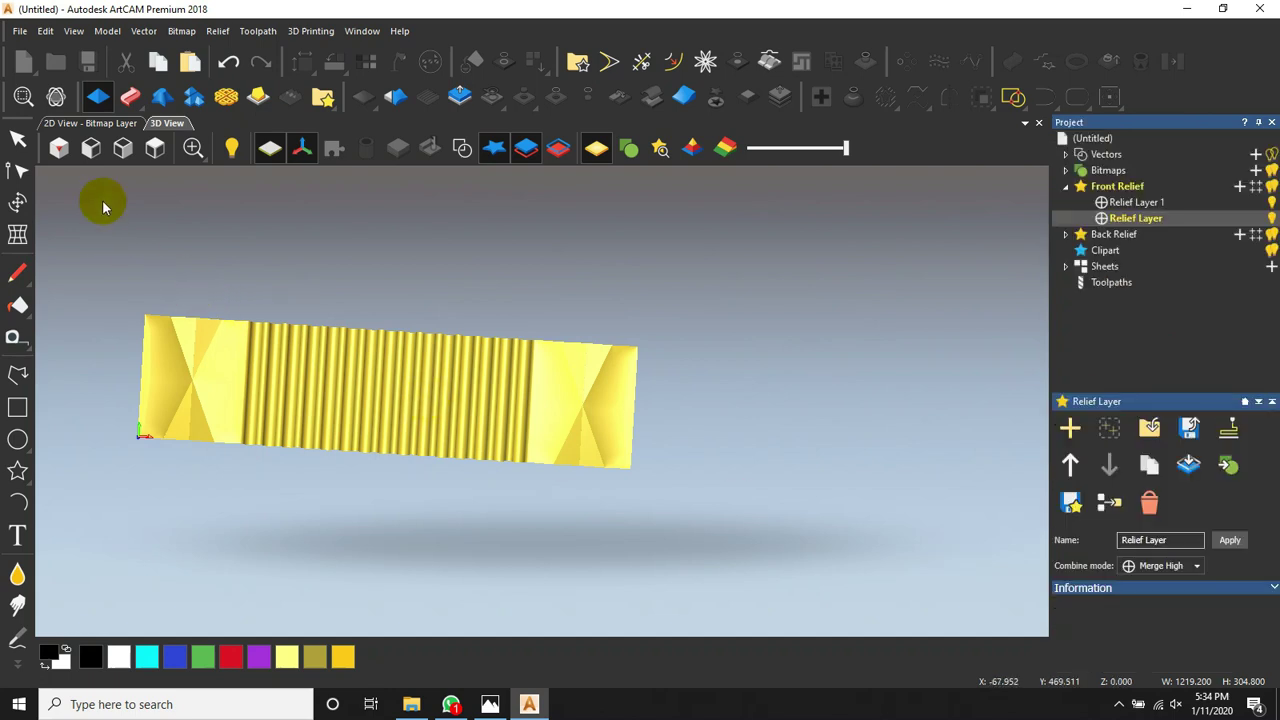
Start a Machine Relief toolpath for the whole relief and choose Ball Nose 6 mm as the finishing tool
click(155, 147)
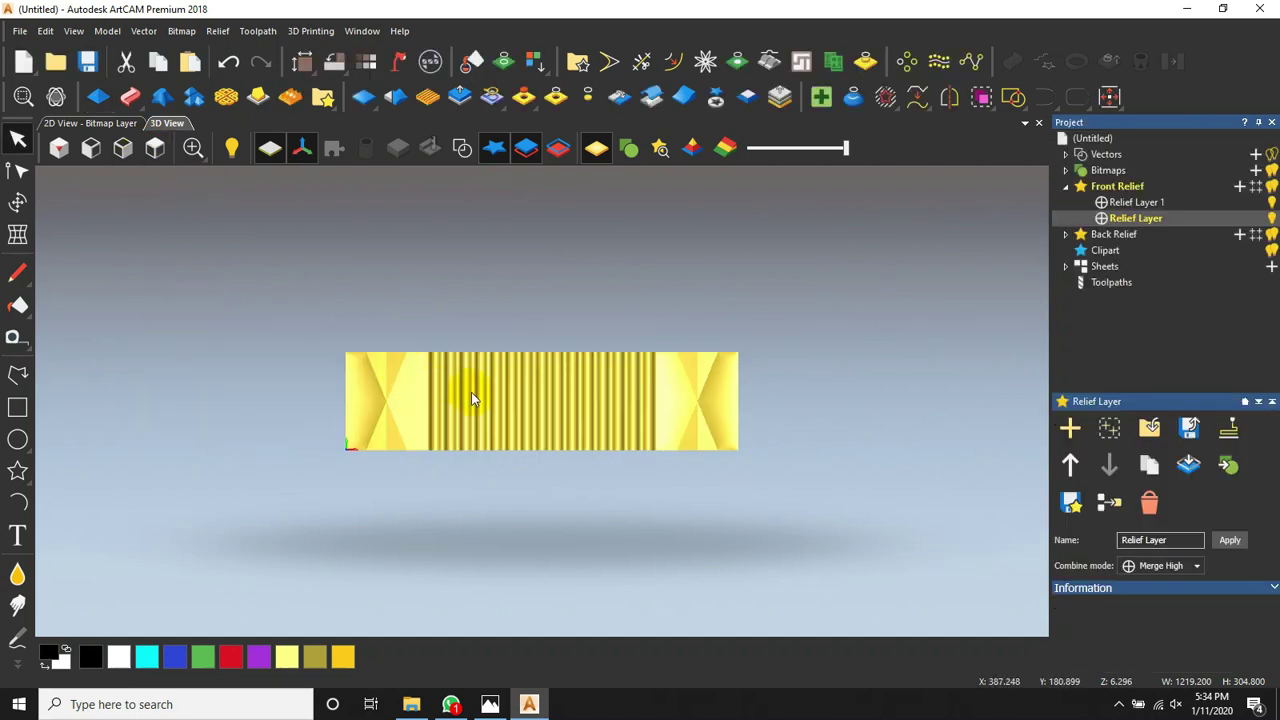
scroll(471, 393, up, 3)
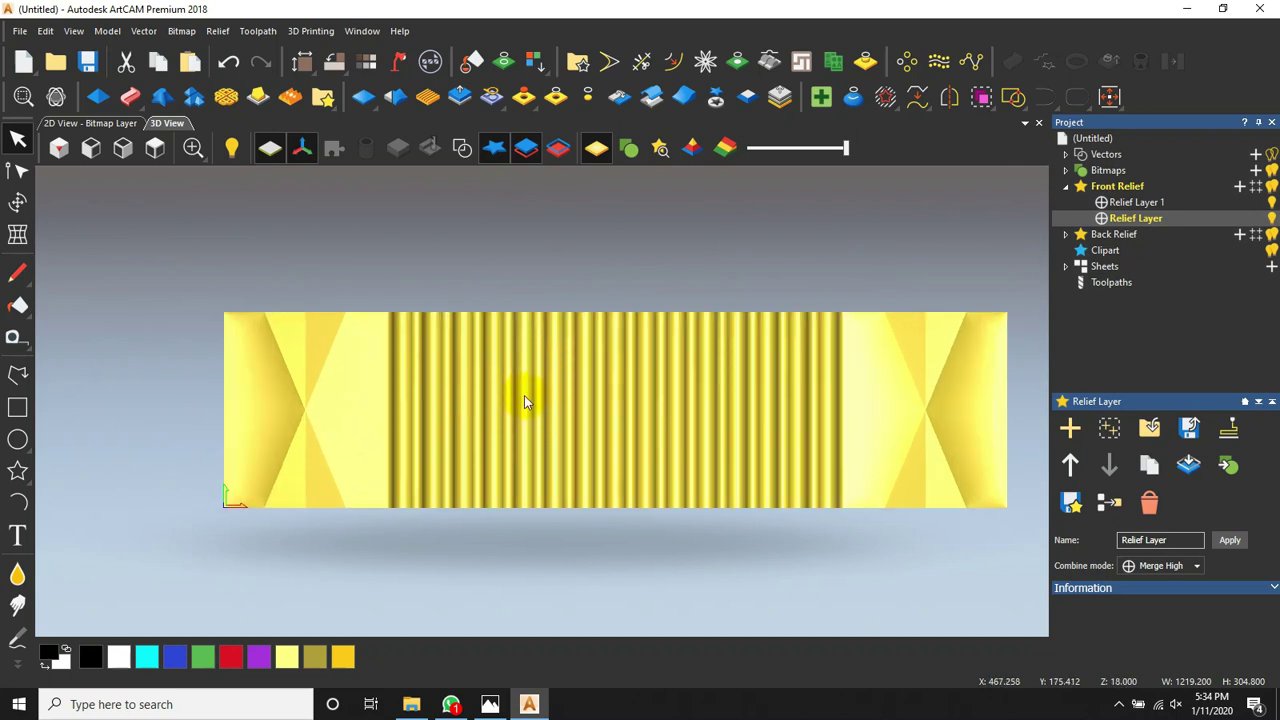
scroll(526, 397, down, 1)
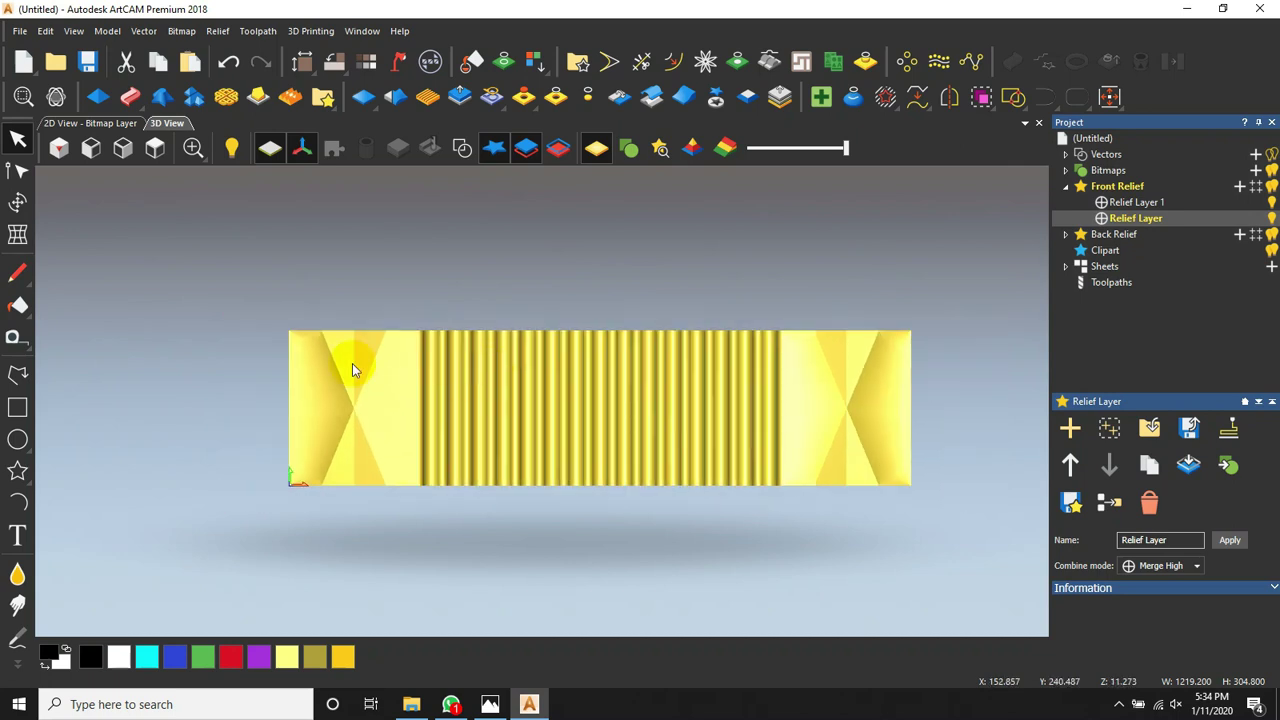
click(1112, 283)
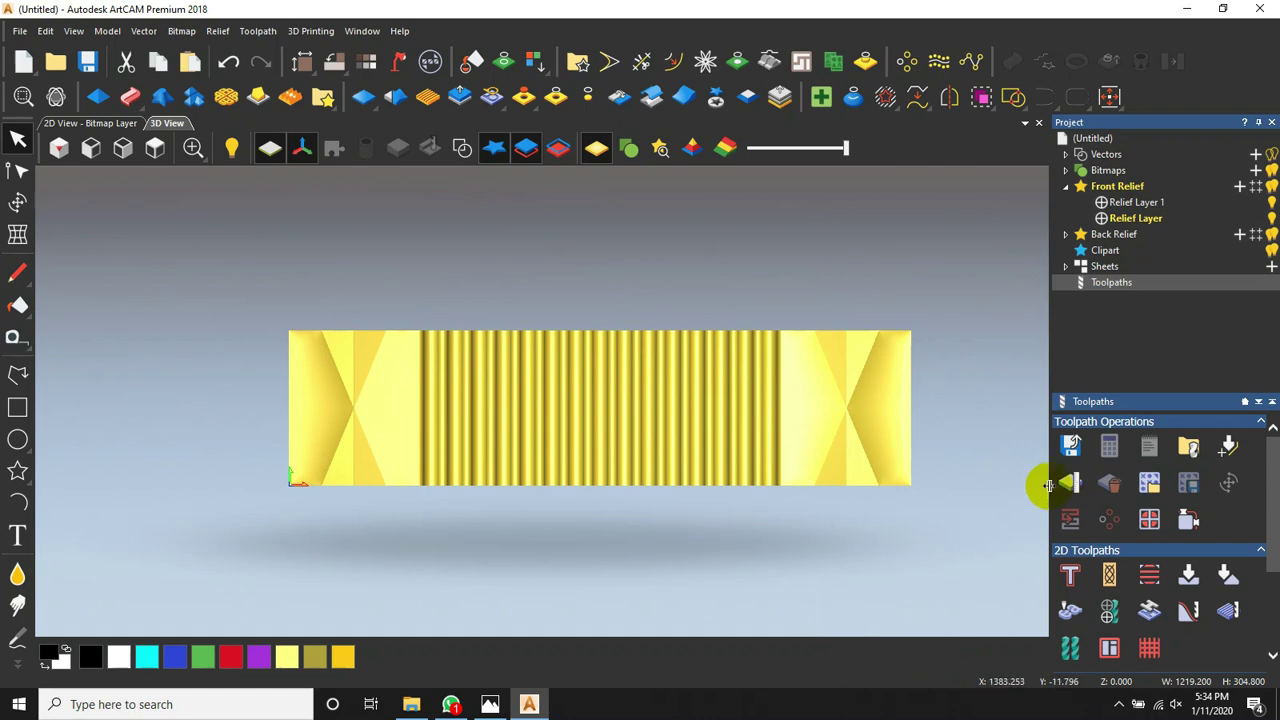
scroll(1070, 615, down, 1)
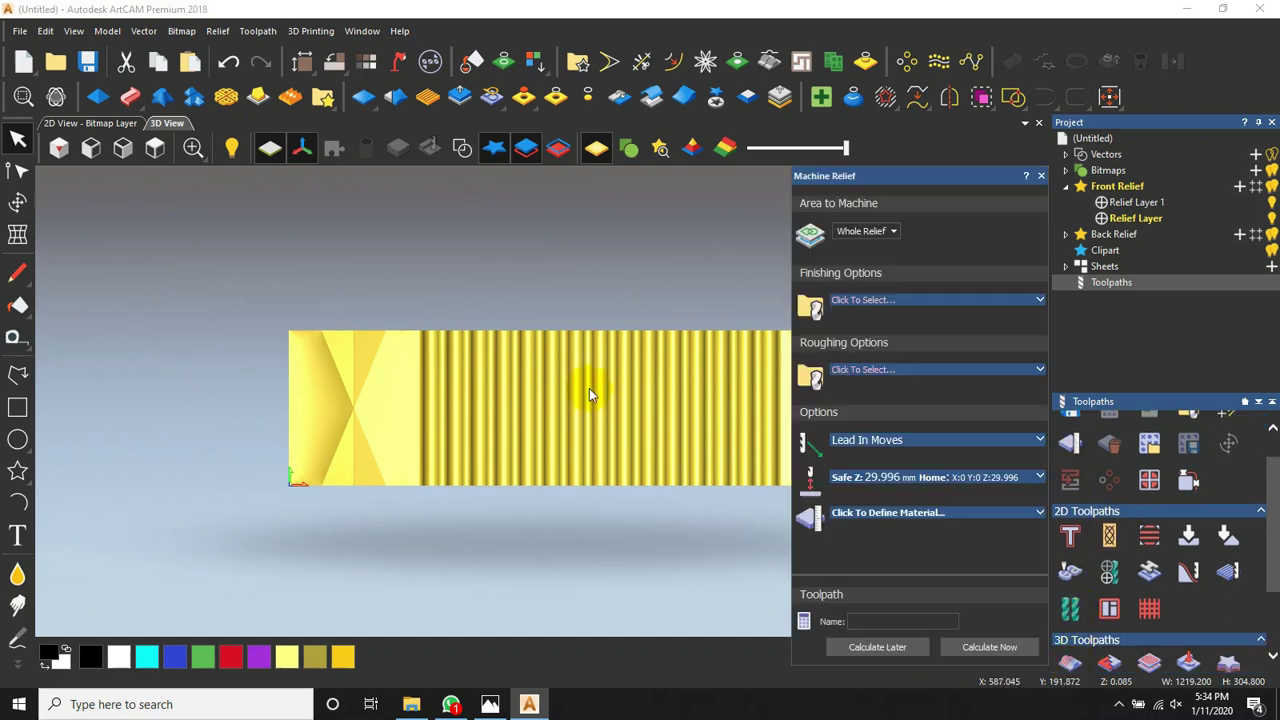
click(866, 233)
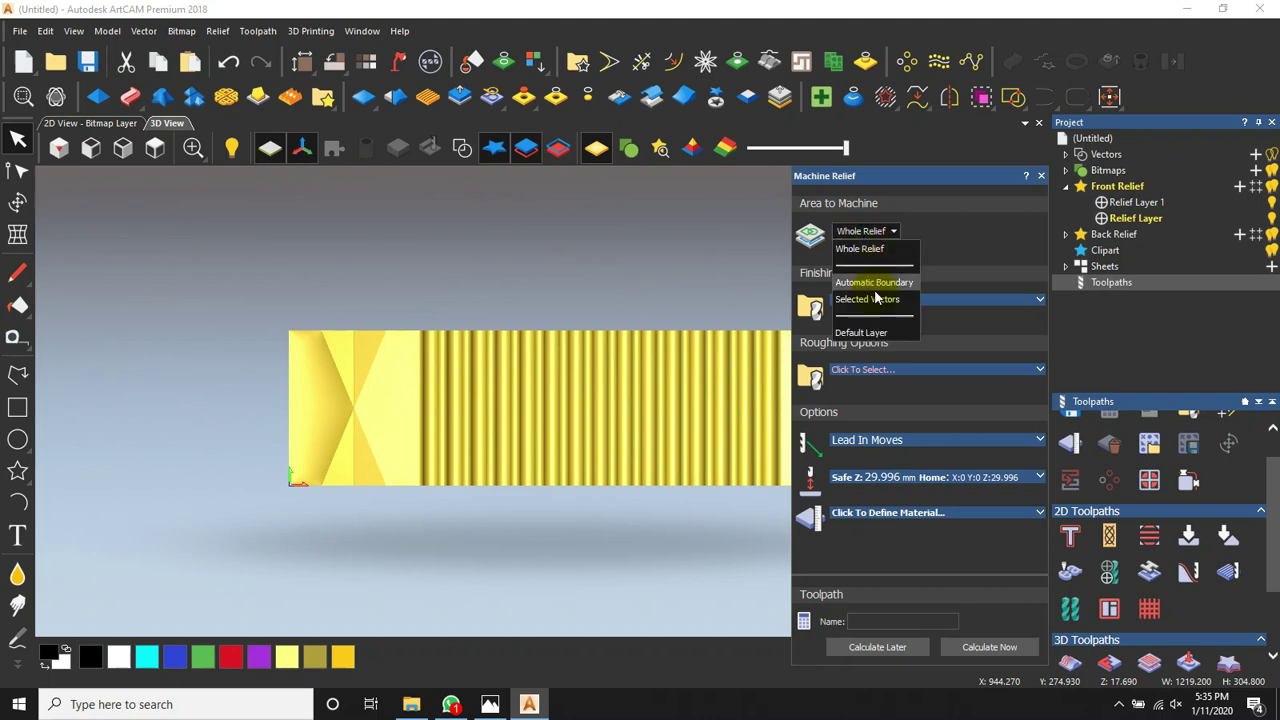
click(948, 244)
click(913, 296)
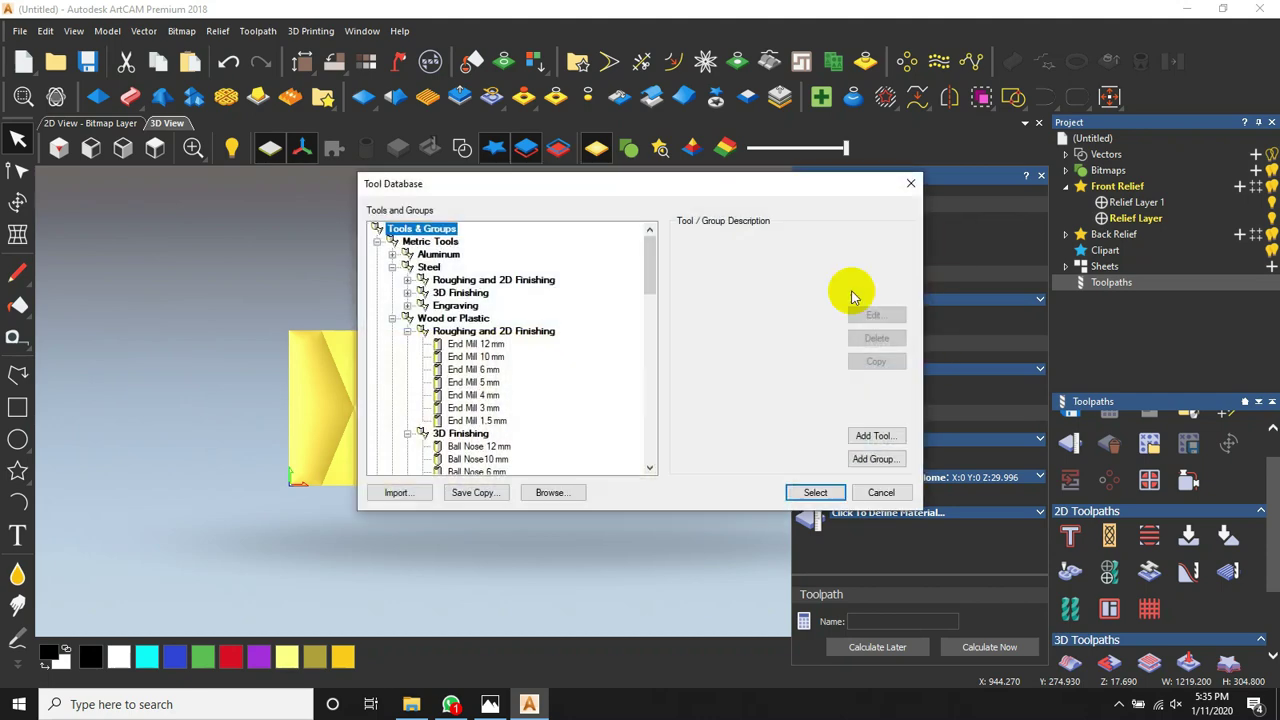
scroll(525, 390, down, 2)
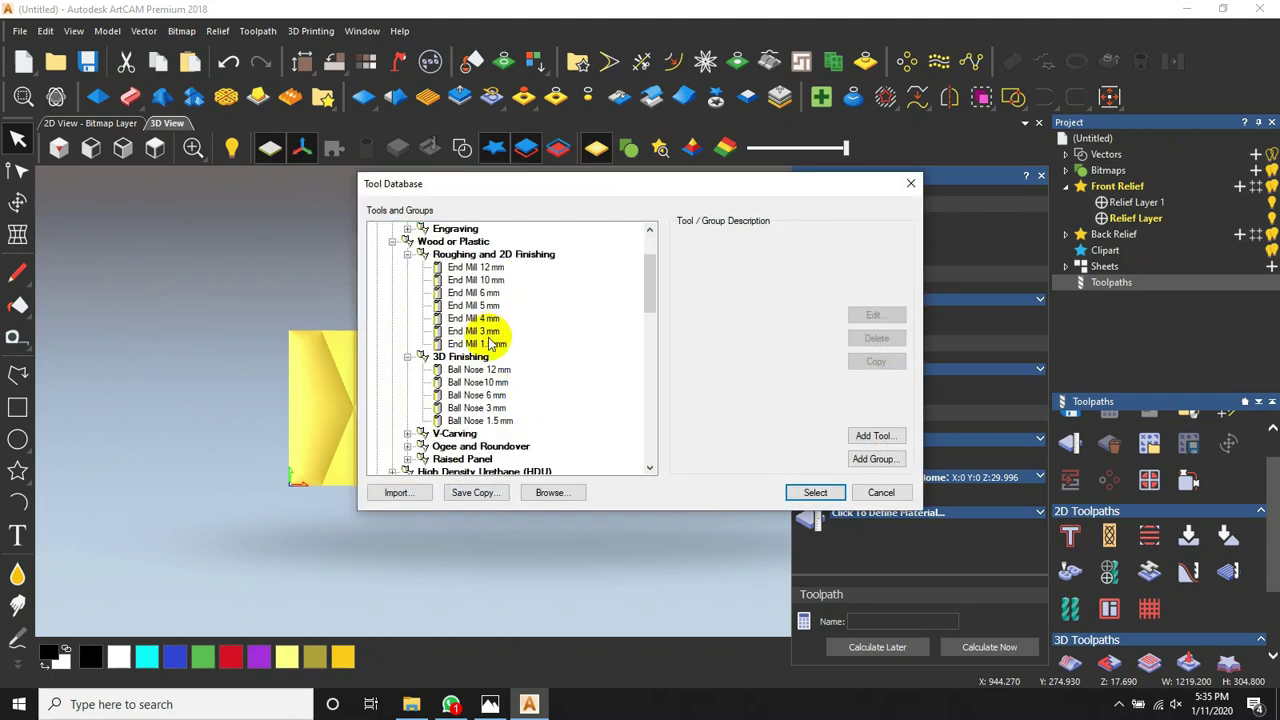
click(485, 395)
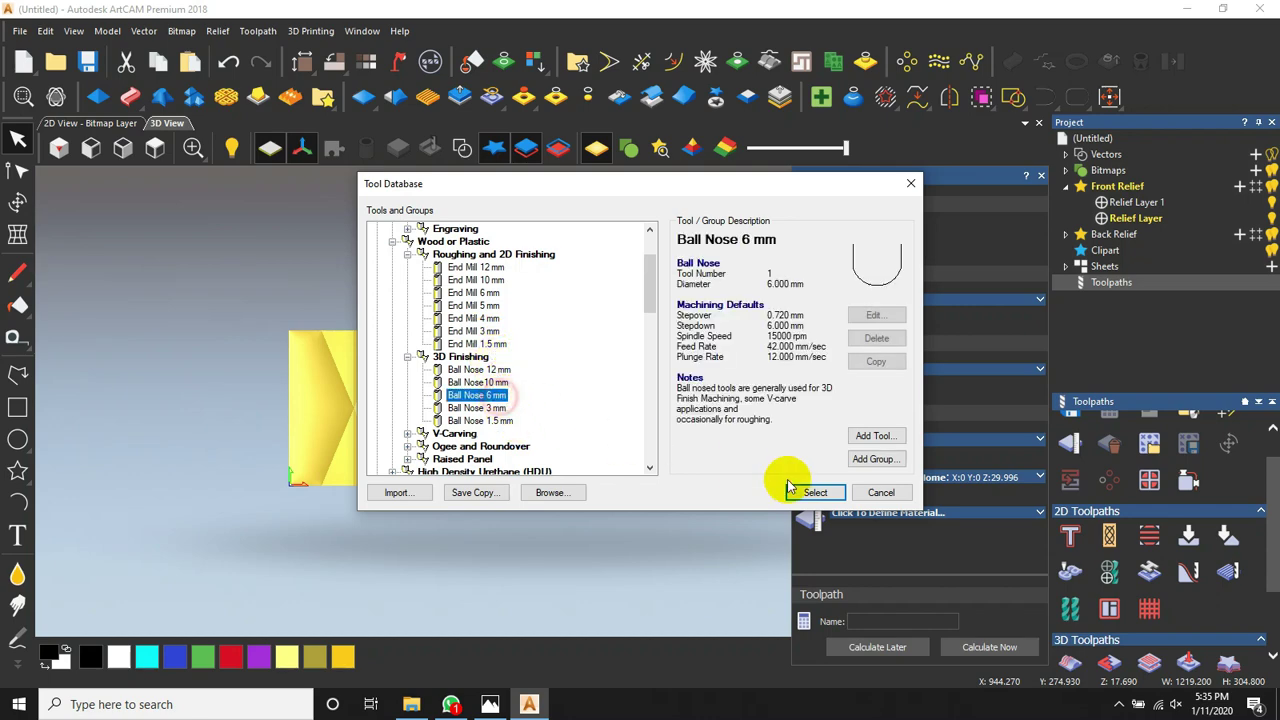
click(800, 491)
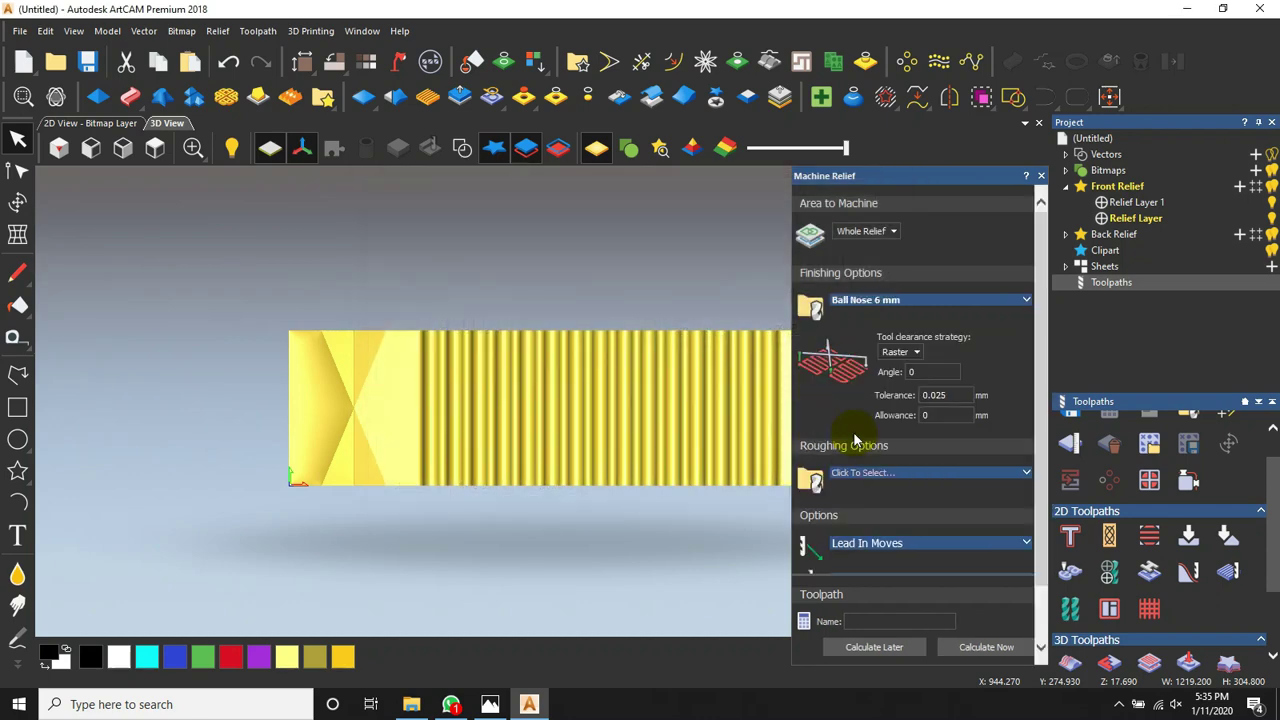
Set the finishing tool's stepover to 0.6 mm, feed rate to 150 mm/sec and plunge rate to 100 mm/sec
scroll(1016, 376, down, 1)
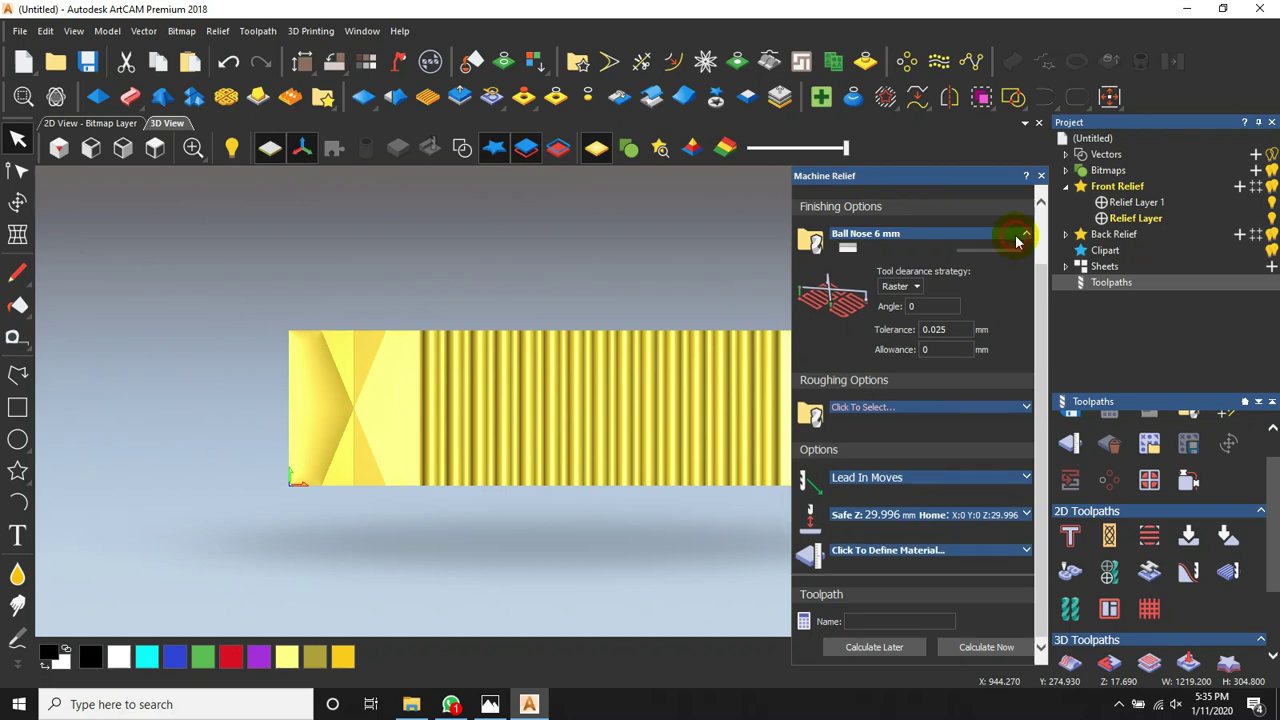
click(1016, 240)
double_click(912, 316)
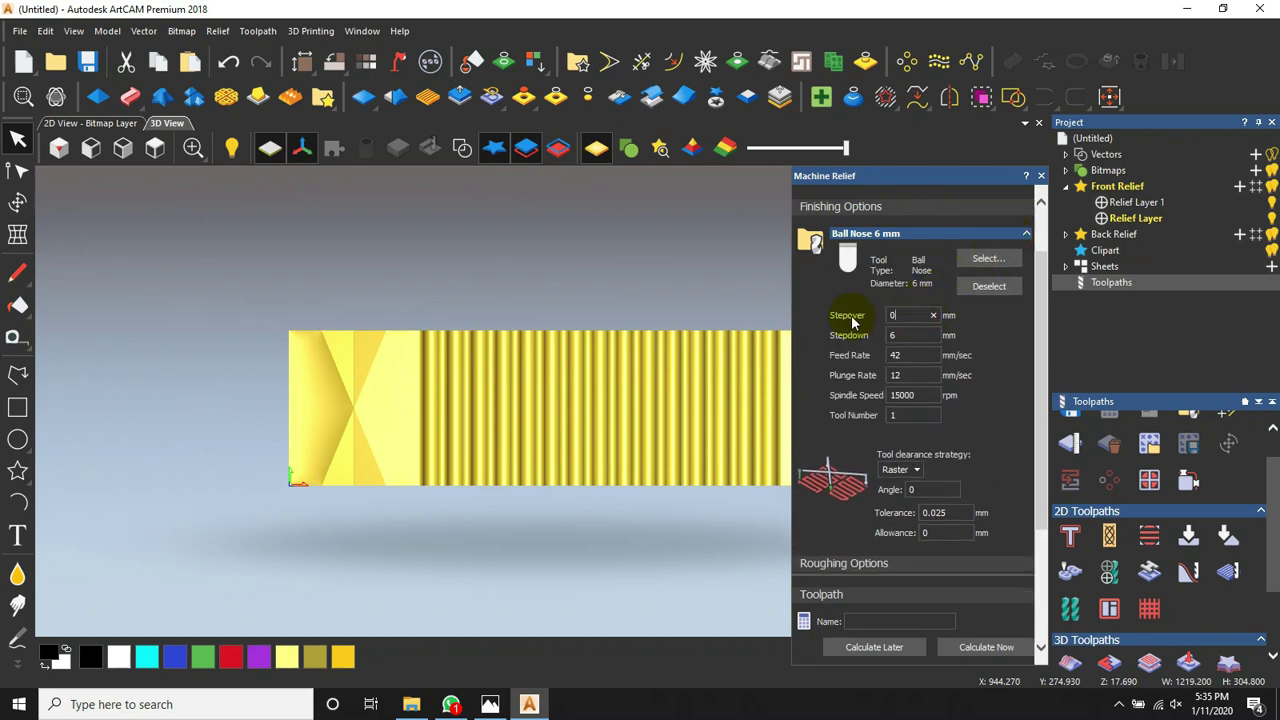
double_click(925, 350)
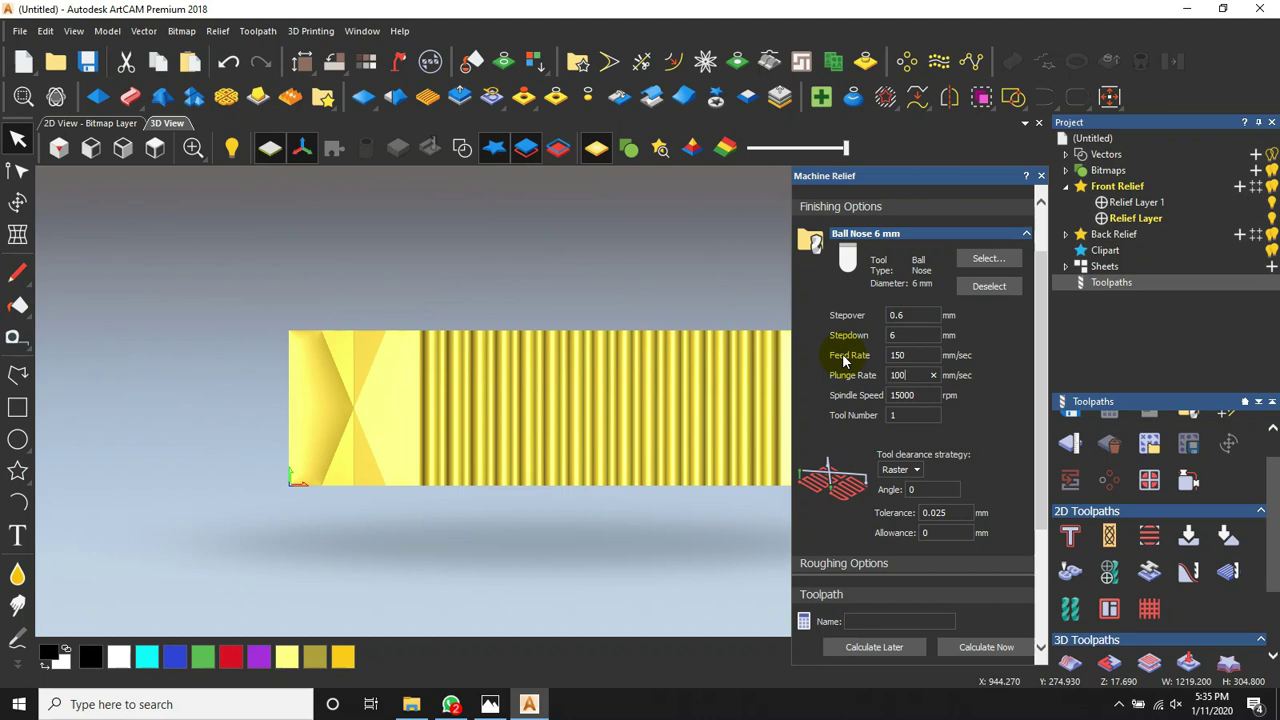
Define the material with a thickness of 25 mm and calculate the Machine Relief toolpath
scroll(845, 362, down, 5)
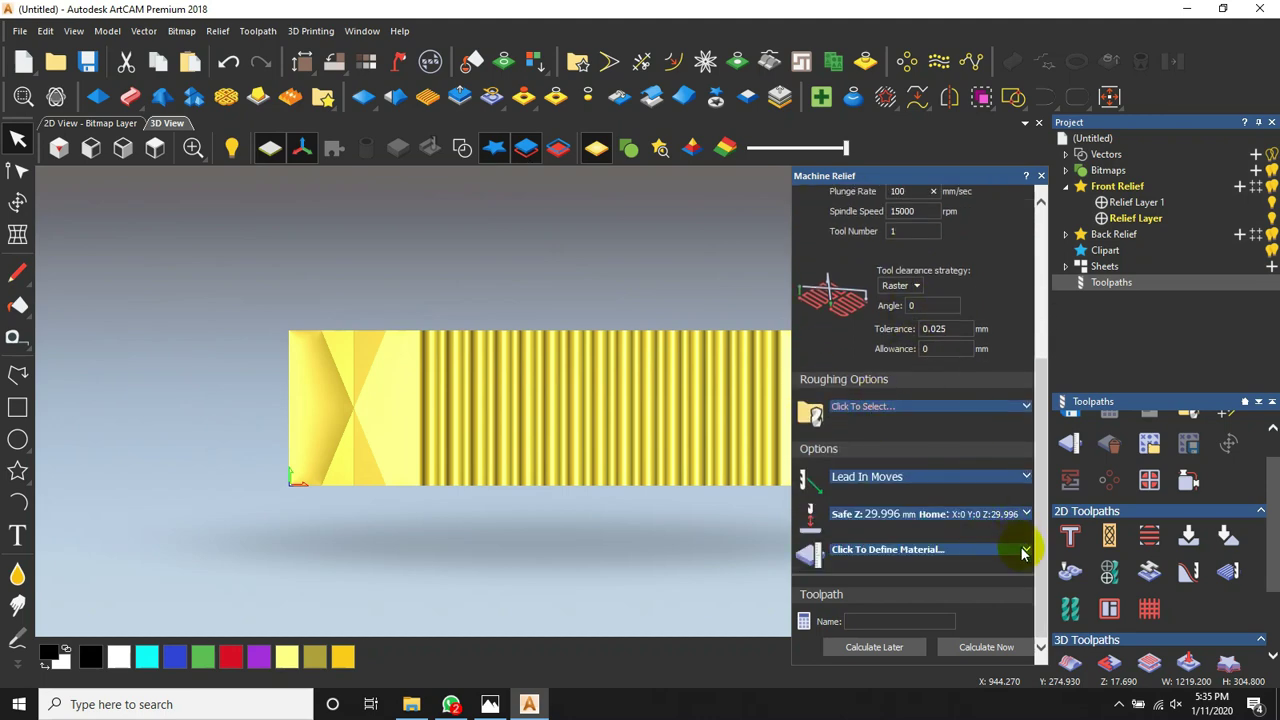
click(1022, 552)
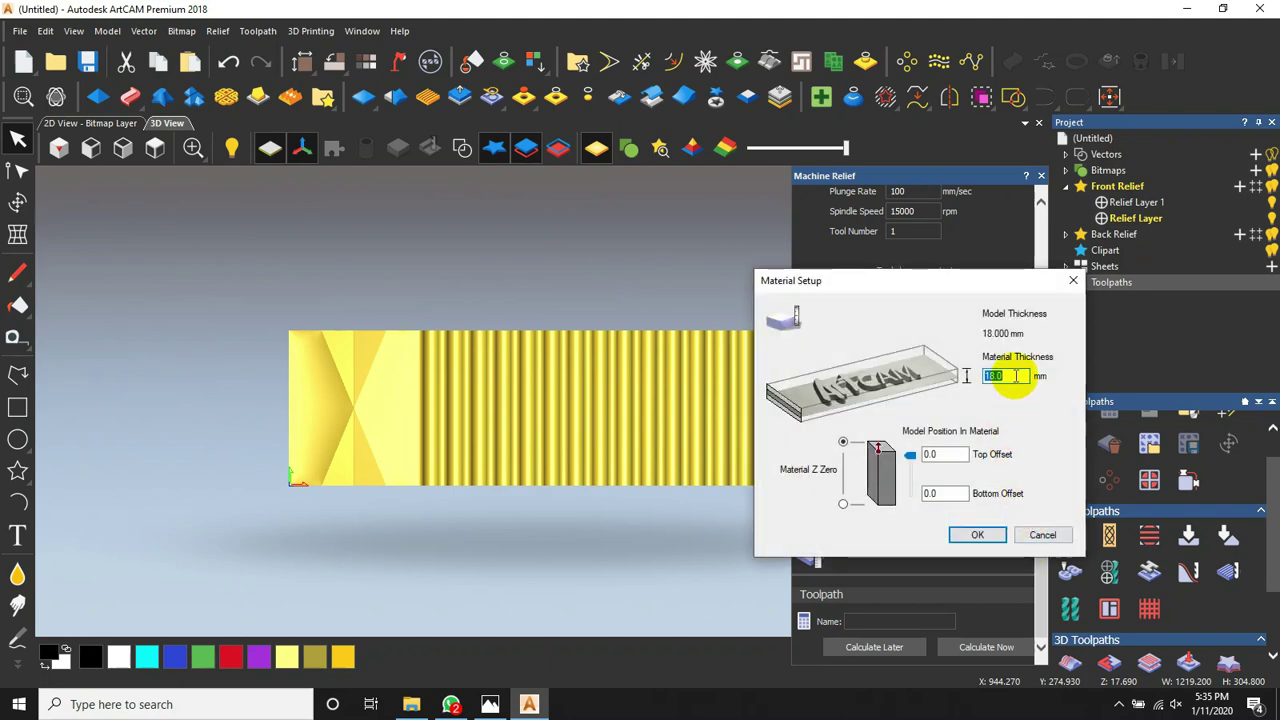
text(25)
click(978, 534)
click(987, 647)
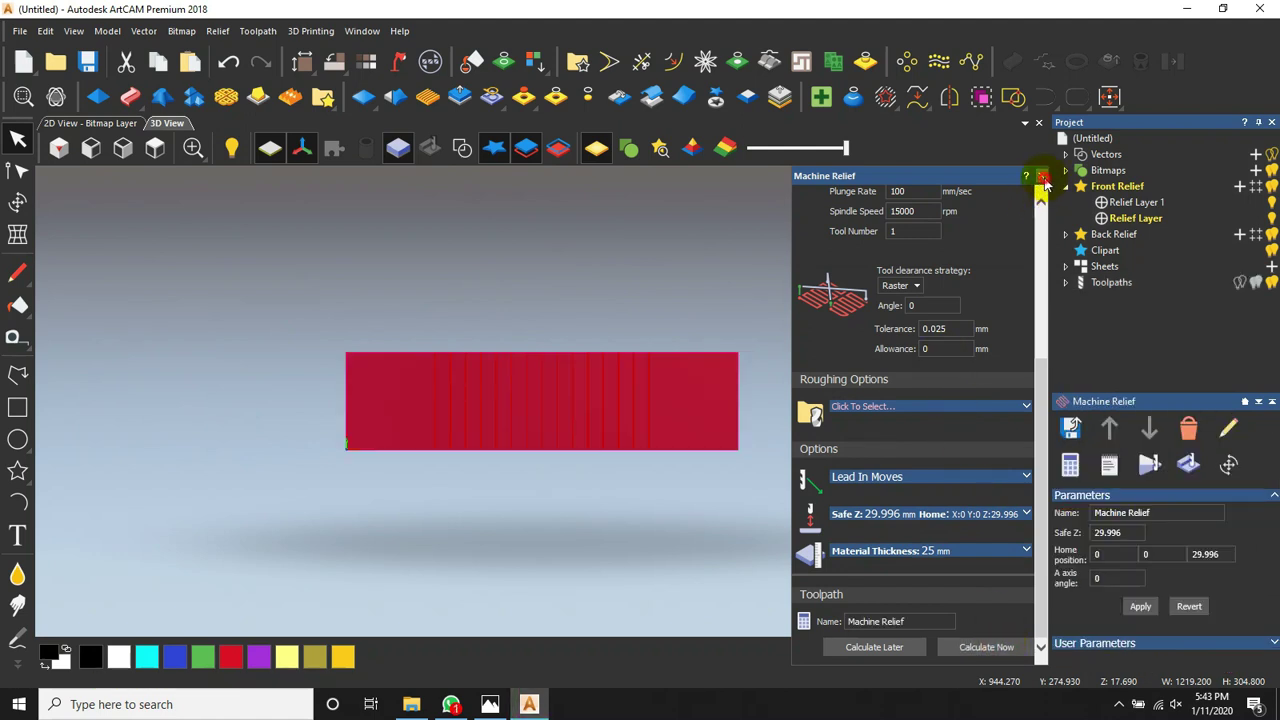
click(1043, 182)
Simulate the Machine Relief toolpath on a whole-model block at Standard resolution
click(1188, 464)
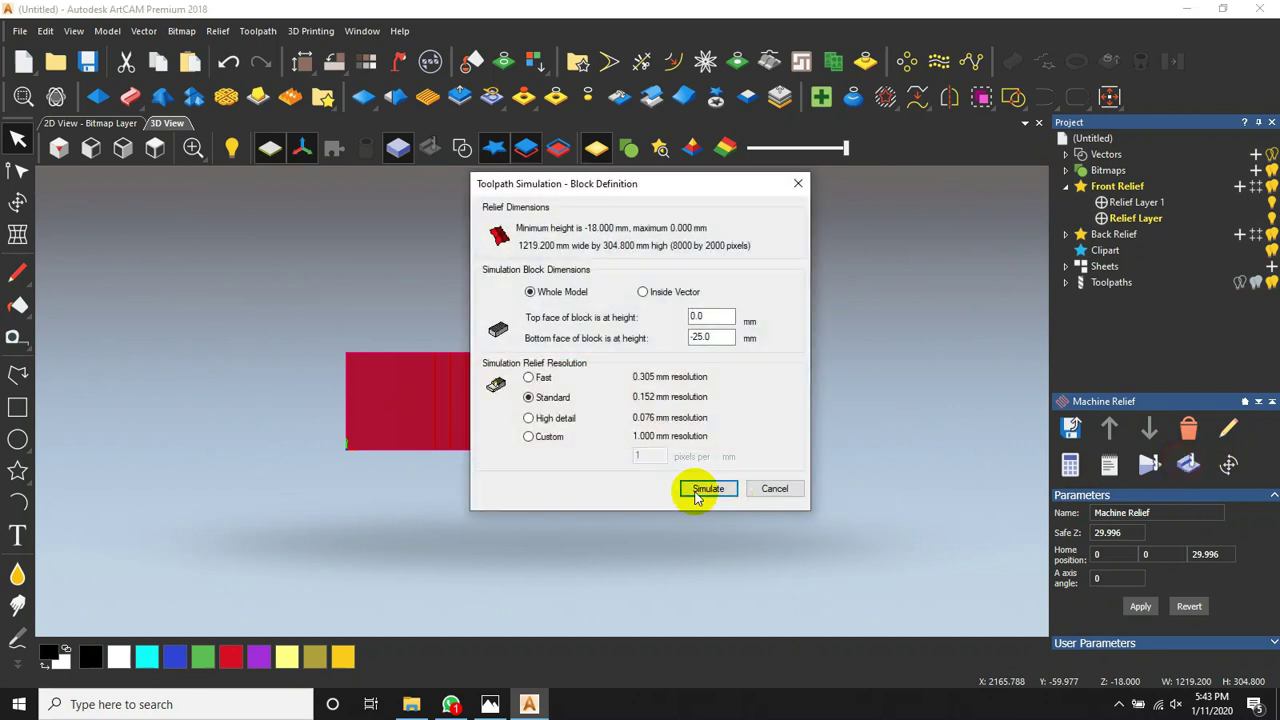
click(695, 489)
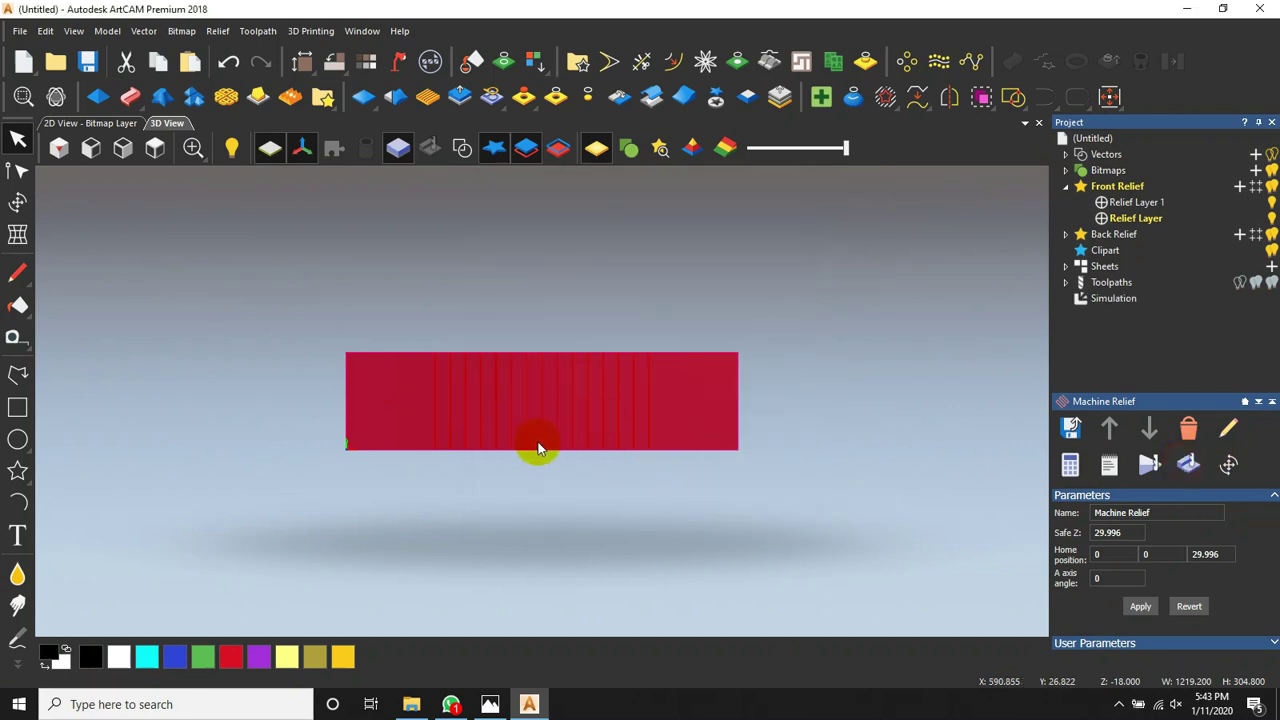
scroll(538, 447, up, 2)
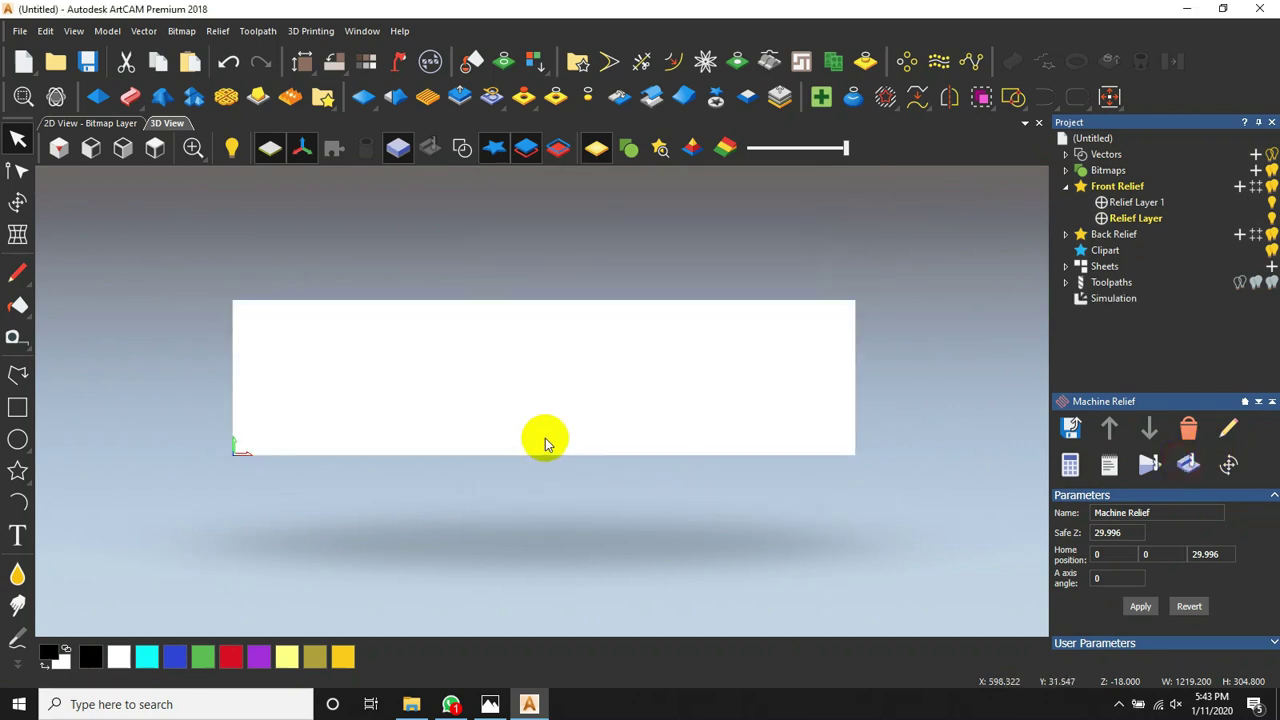
scroll(545, 443, up, 1)
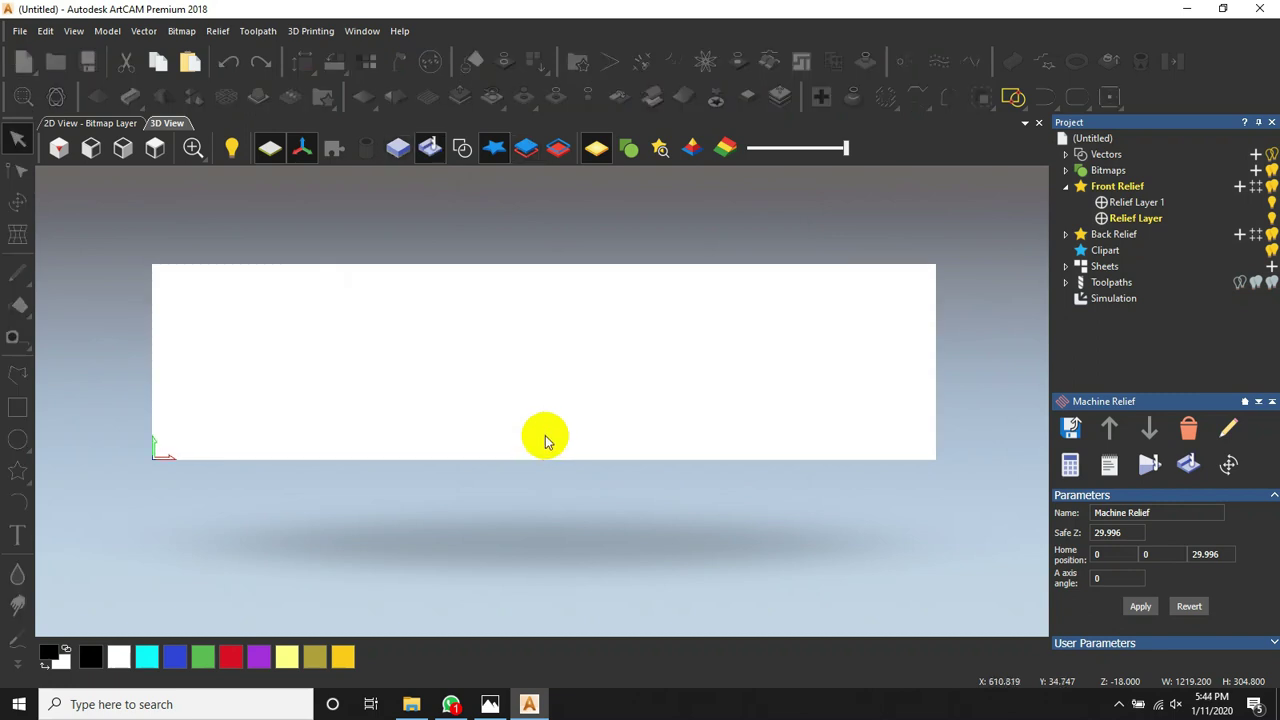
scroll(555, 458, down, 2)
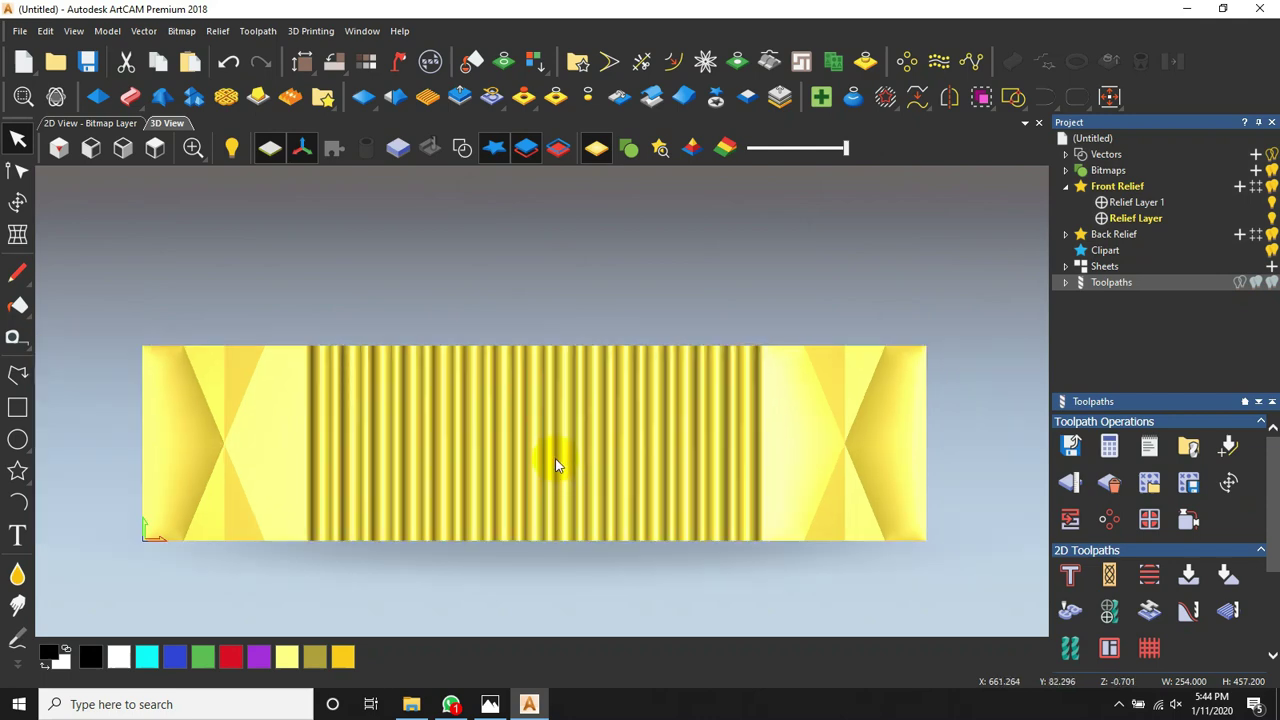
Examine the finished front relief from an angled 3D view with the vectors hidden
drag(394, 449, 450, 290)
click(462, 148)
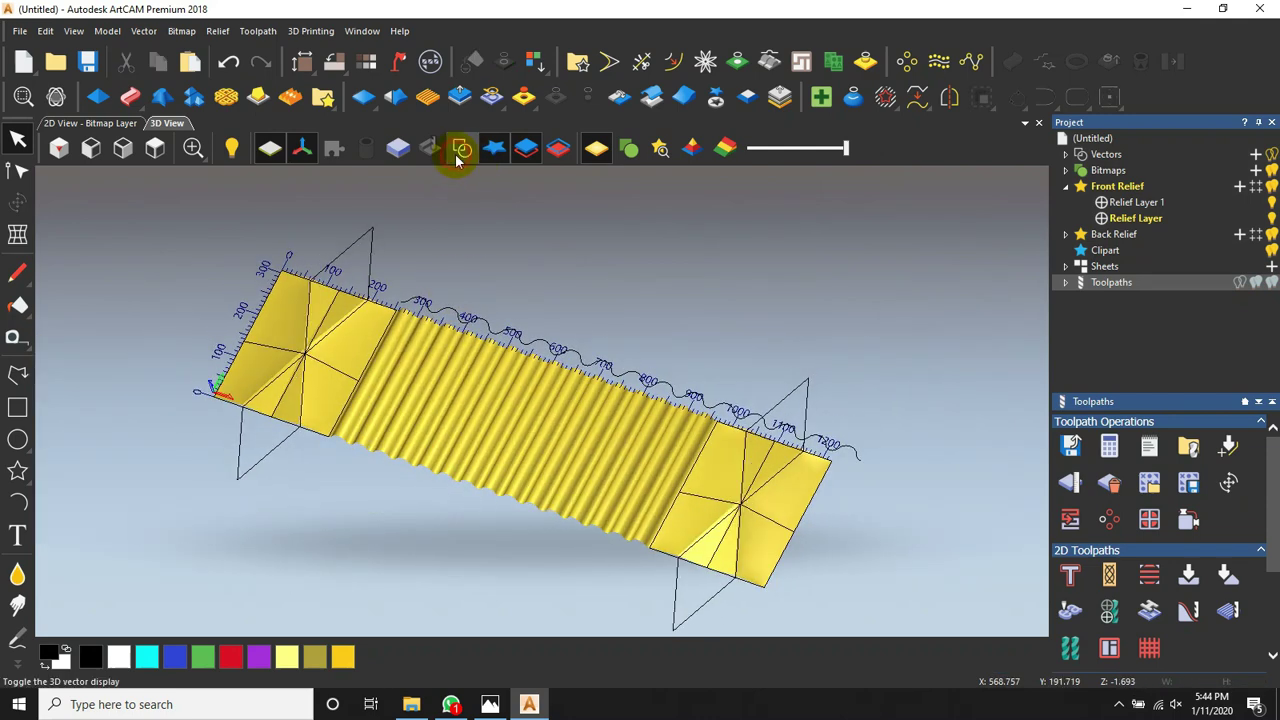
scroll(608, 518, up, 3)
scroll(606, 517, down, 2)
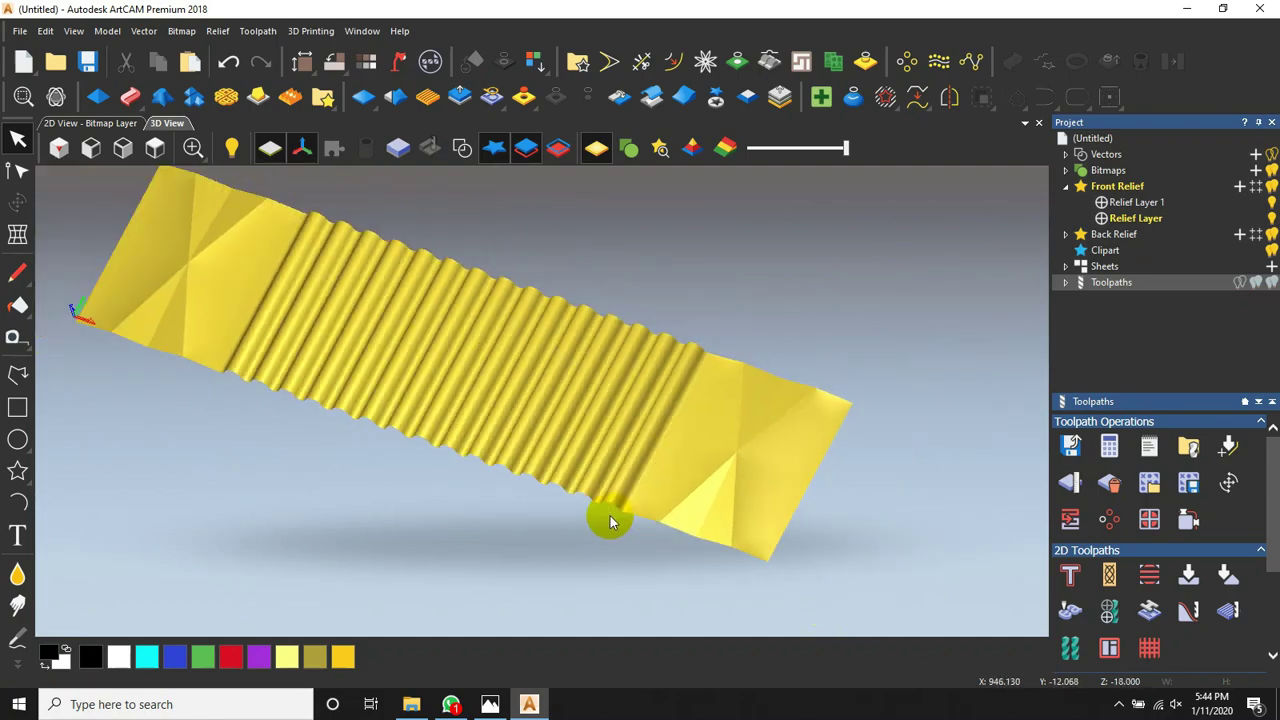